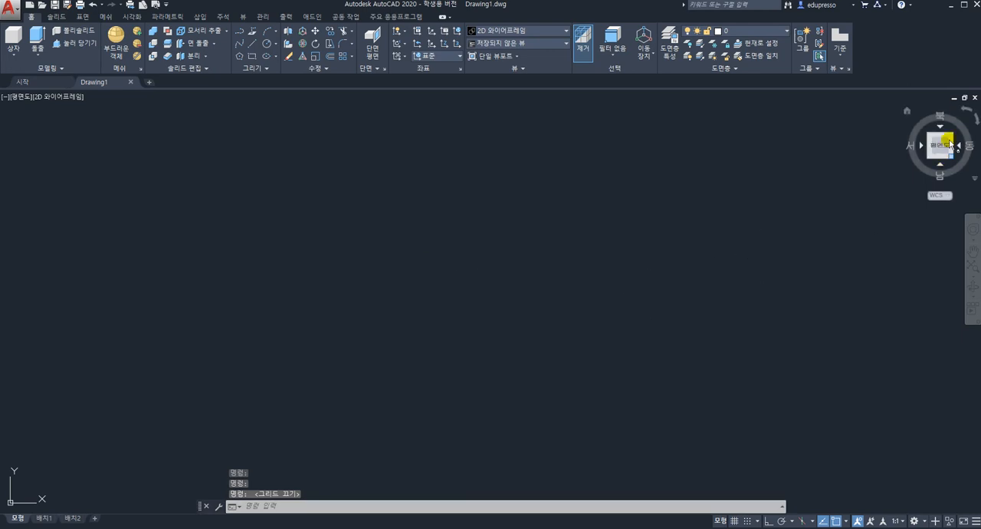
Switch the empty drawing from the plan view to the southwest isometric home view
click(907, 111)
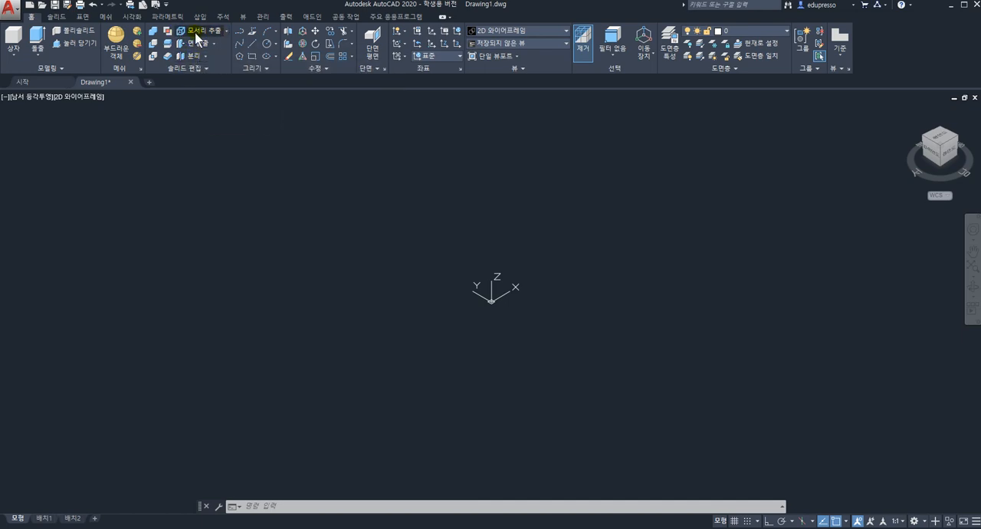
click(923, 2)
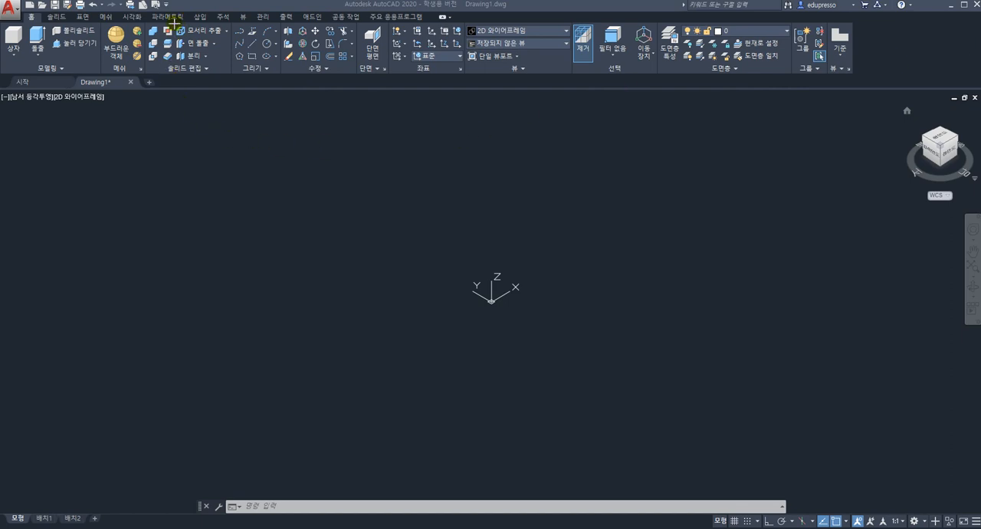
drag(175, 53, 226, 64)
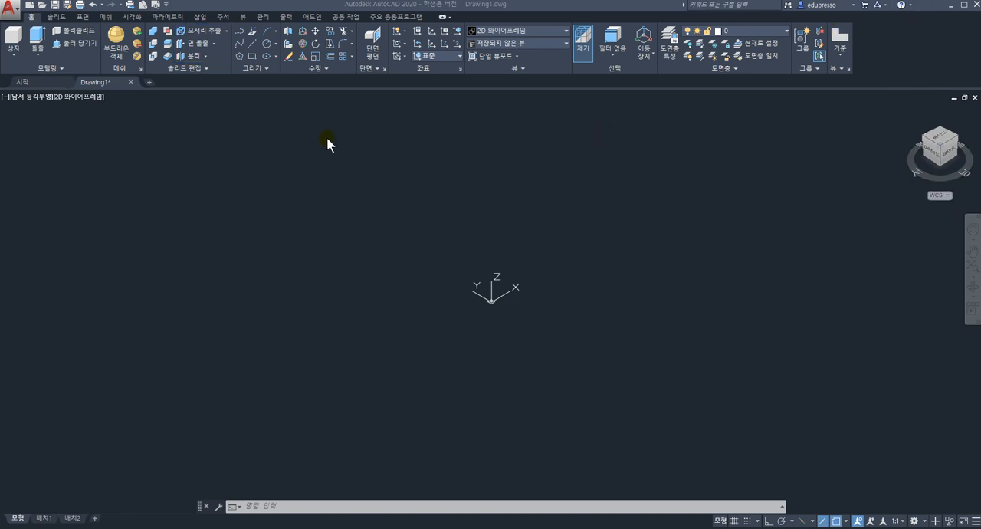
click(213, 47)
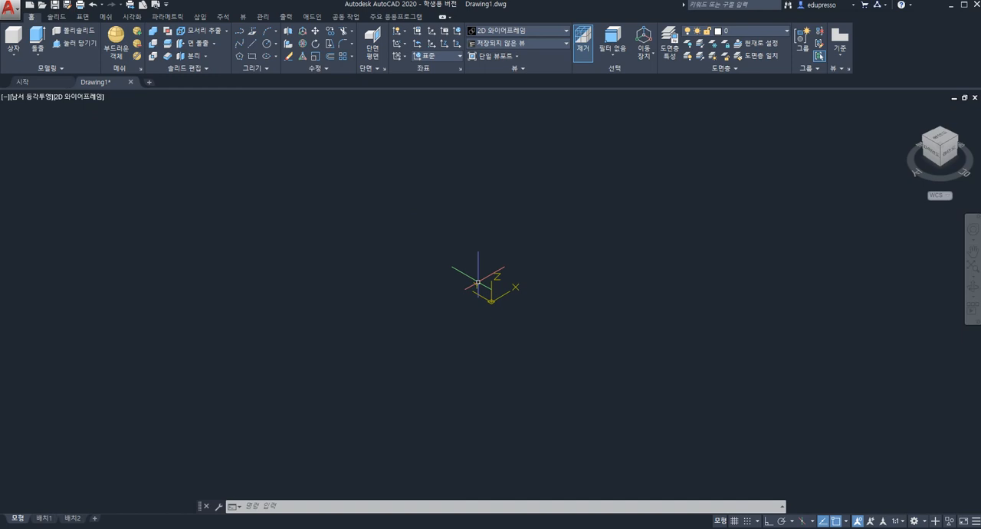
click(256, 63)
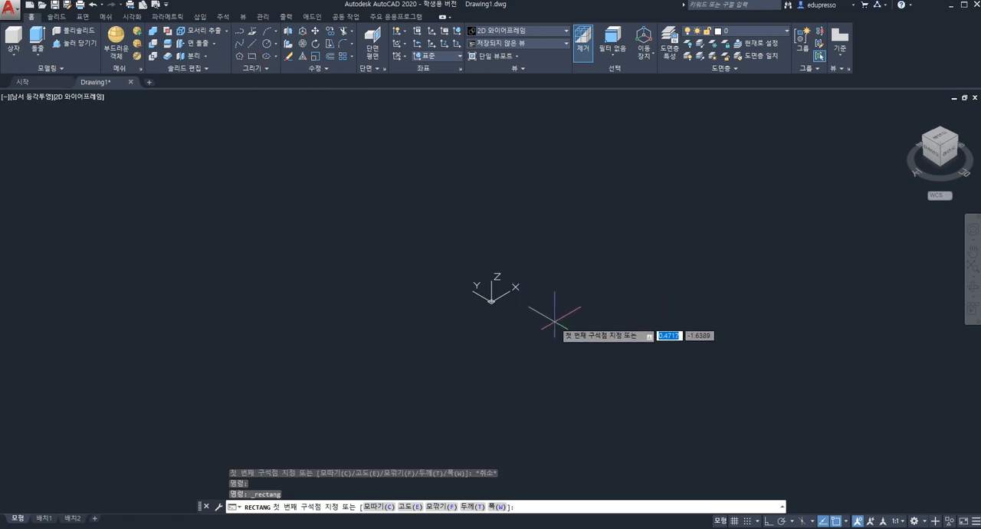
click(556, 320)
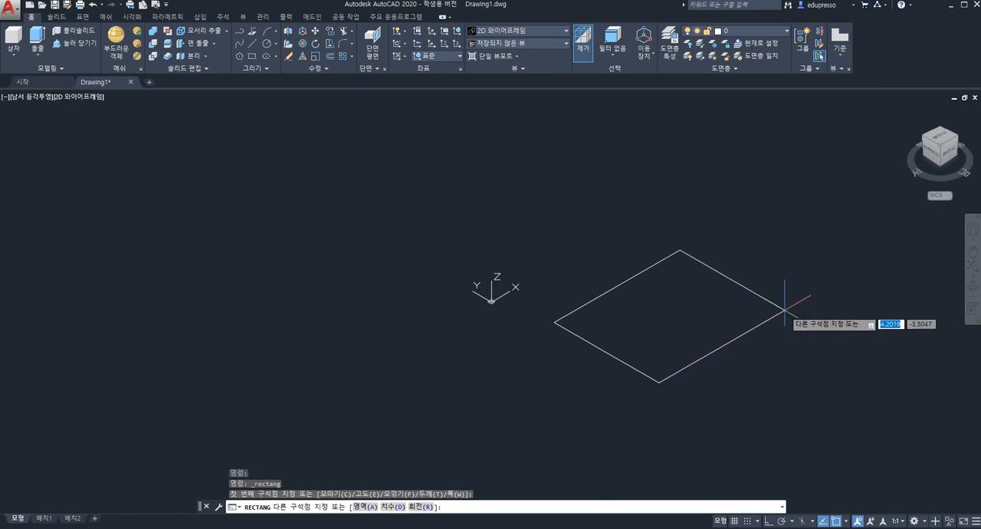
text(@)
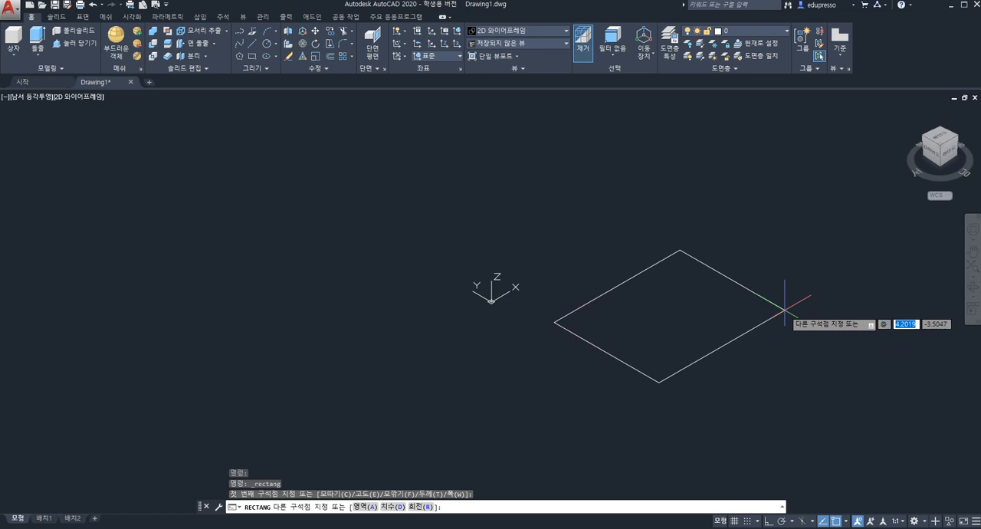
text(300,)
text(3)
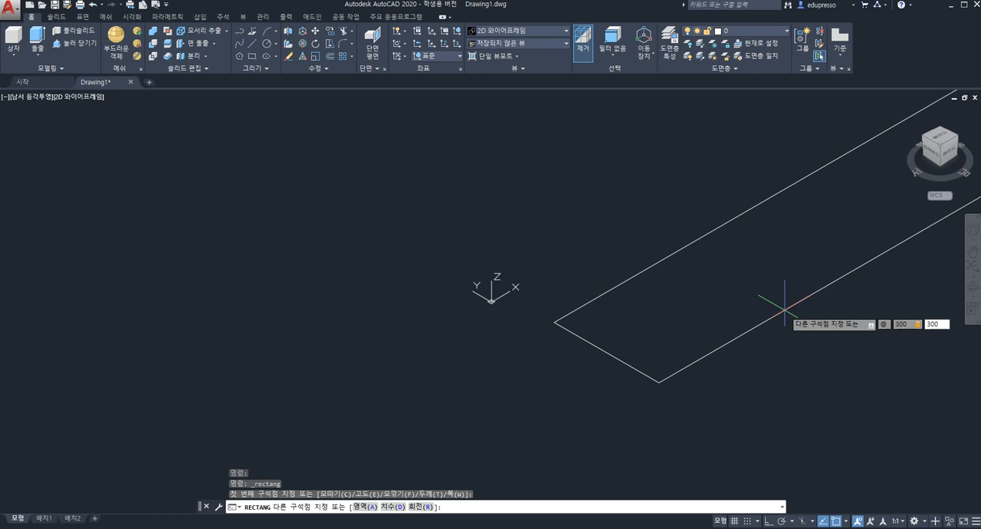
text(00)
key(Return)
scroll(689, 296, up, 5)
scroll(659, 285, down, 10)
scroll(631, 269, up, 8)
scroll(631, 269, down, 5)
scroll(635, 258, down, 12)
scroll(636, 261, up, 10)
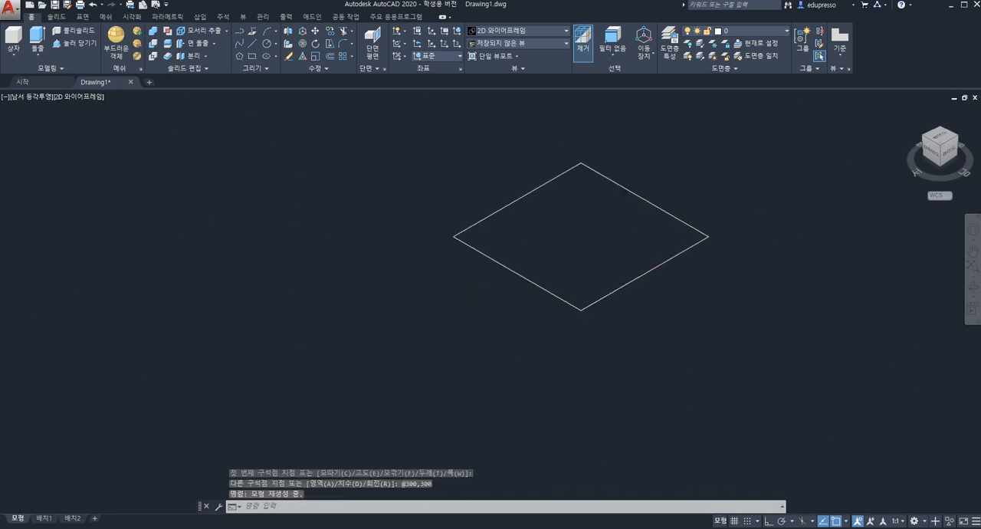
scroll(639, 266, down, 2)
scroll(639, 266, up, 2)
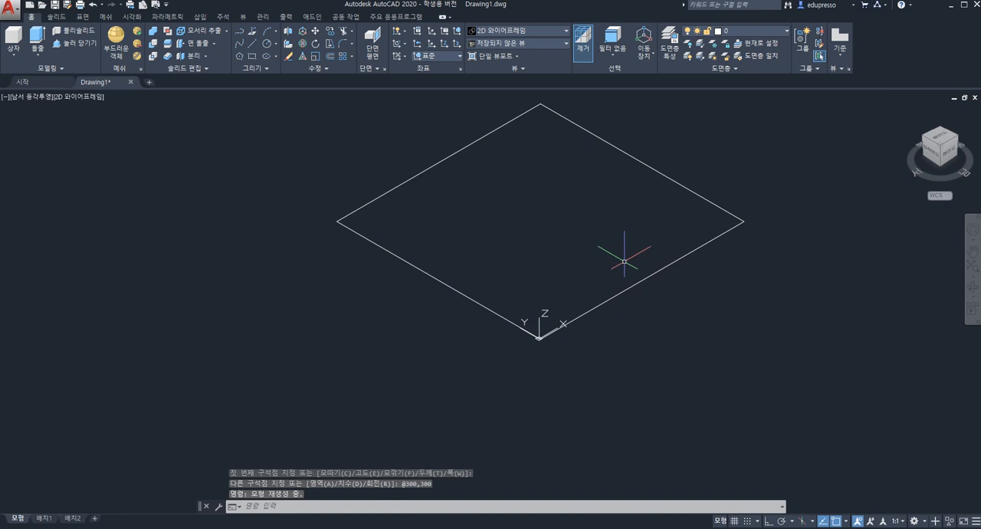
scroll(564, 278, up, 2)
middle_drag(565, 280, 548, 354)
scroll(548, 354, down, 4)
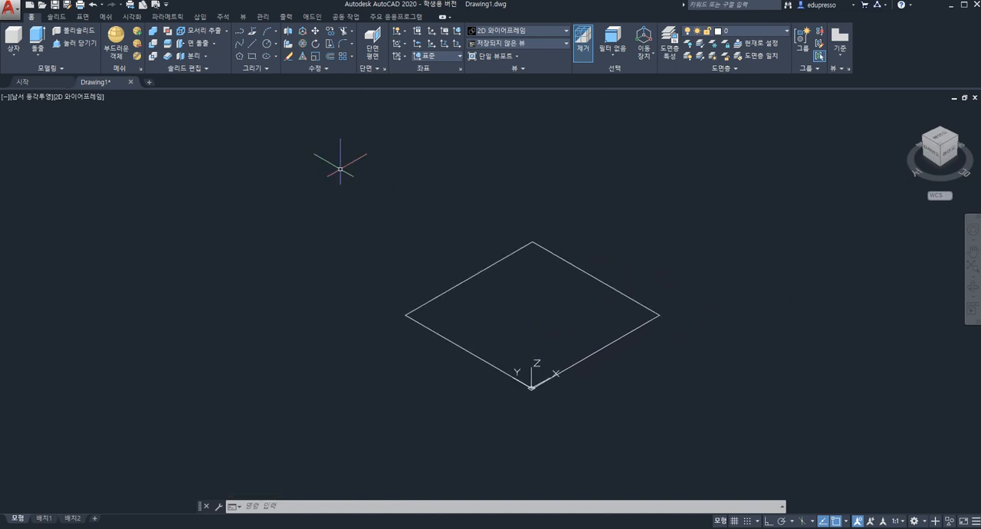
Draw a closed triangular polyline near the middle of the square
click(239, 36)
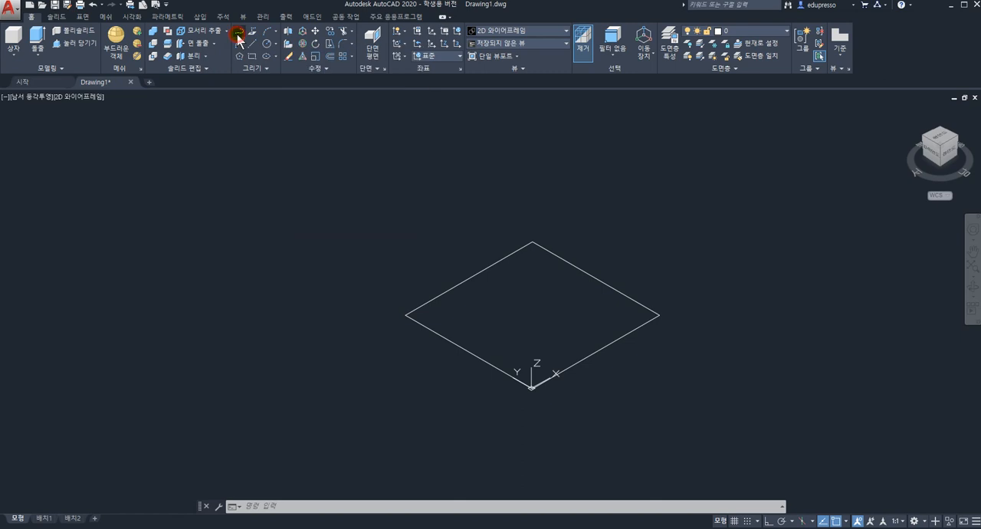
click(520, 319)
click(558, 316)
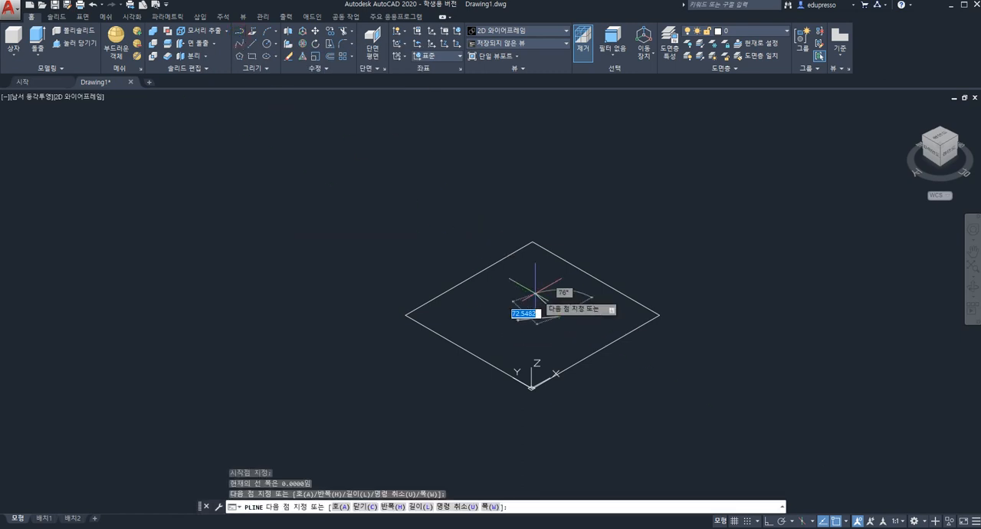
click(531, 291)
click(519, 319)
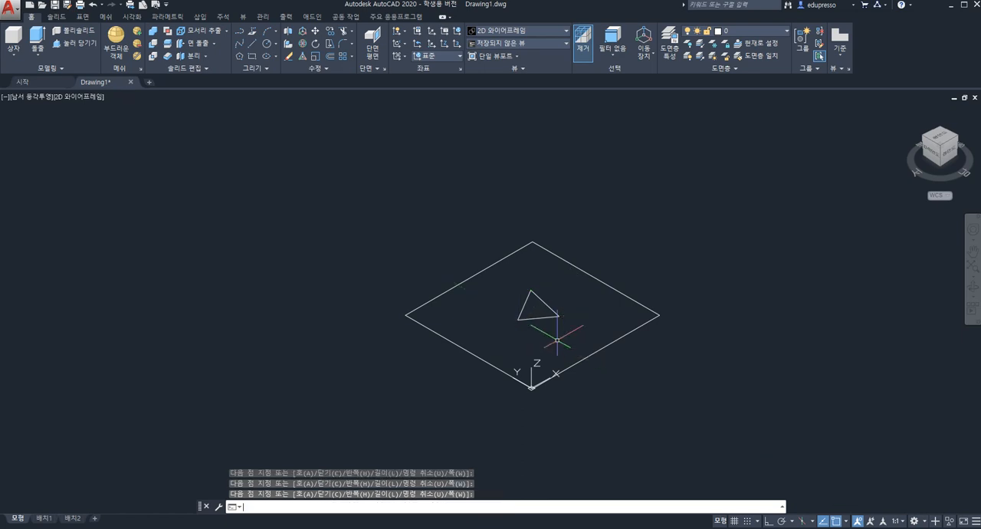
key(Return)
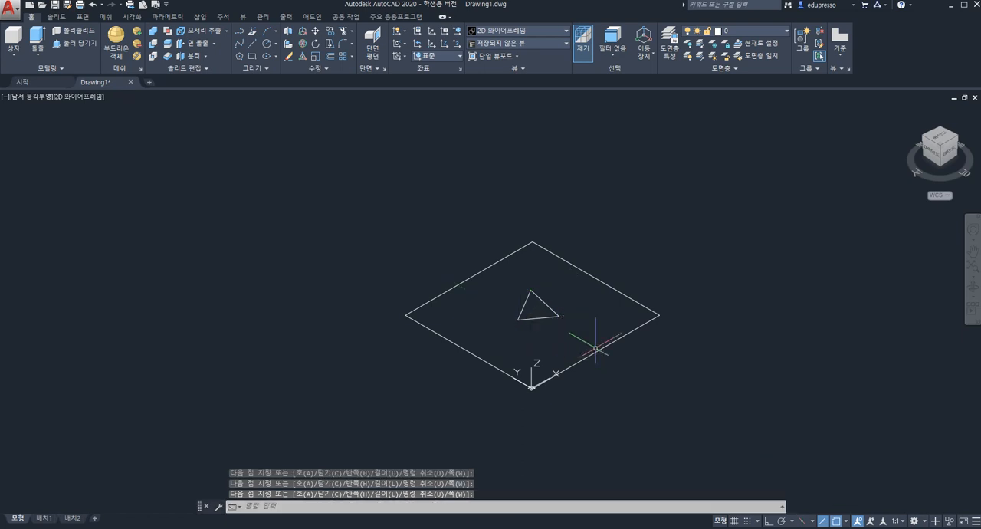
Presspull the area between the square and the triangle upward into a box with a triangular hole
click(83, 45)
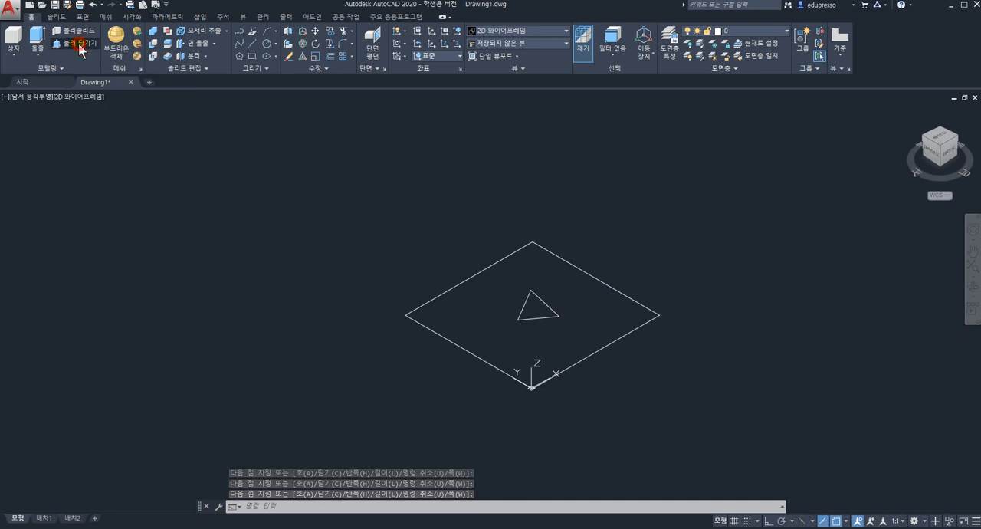
click(590, 303)
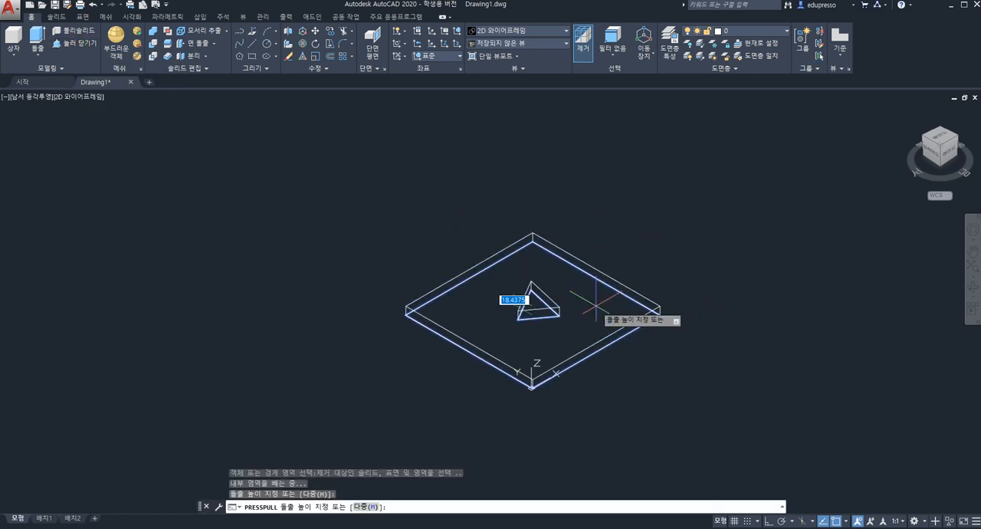
click(594, 201)
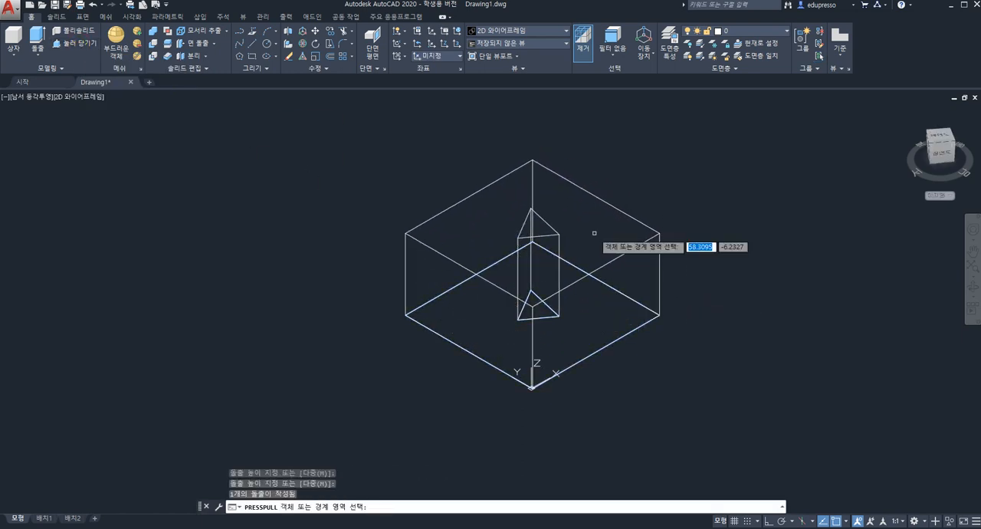
key(Return)
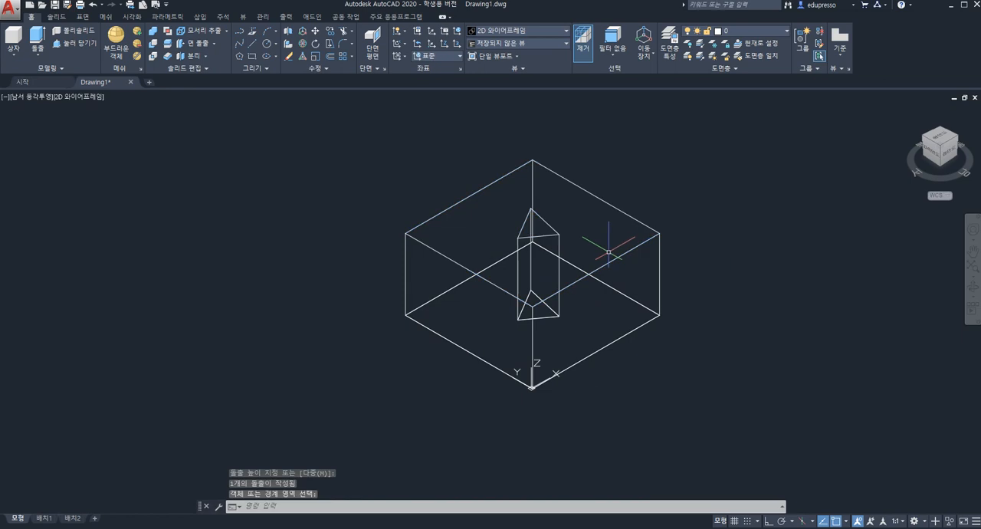
Set the viewport's visual style to X-Ray and dismiss the 3D performance notification
mouse_move(652, 409)
shift+middle_down()
mouse_move(642, 307)
mouse_move(649, 414)
shift+middle_up()
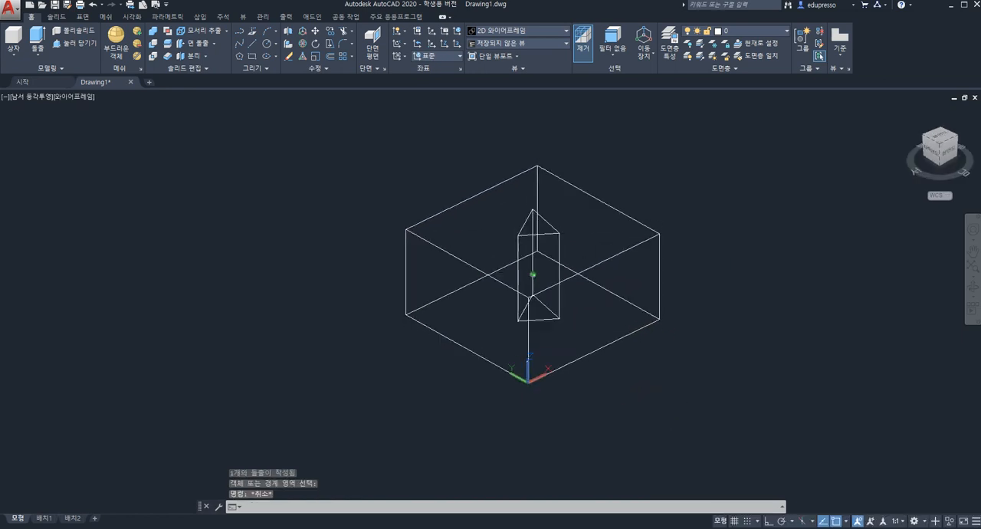
click(70, 96)
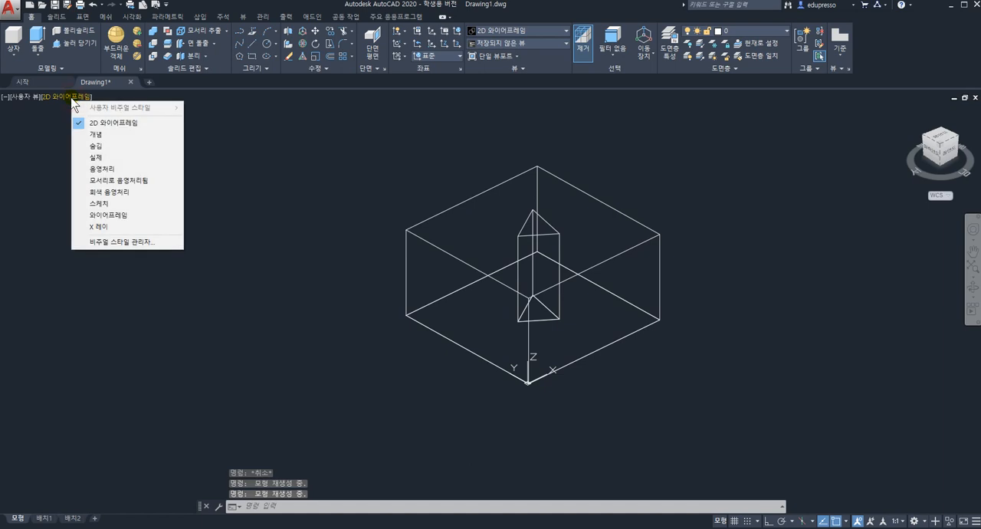
click(110, 226)
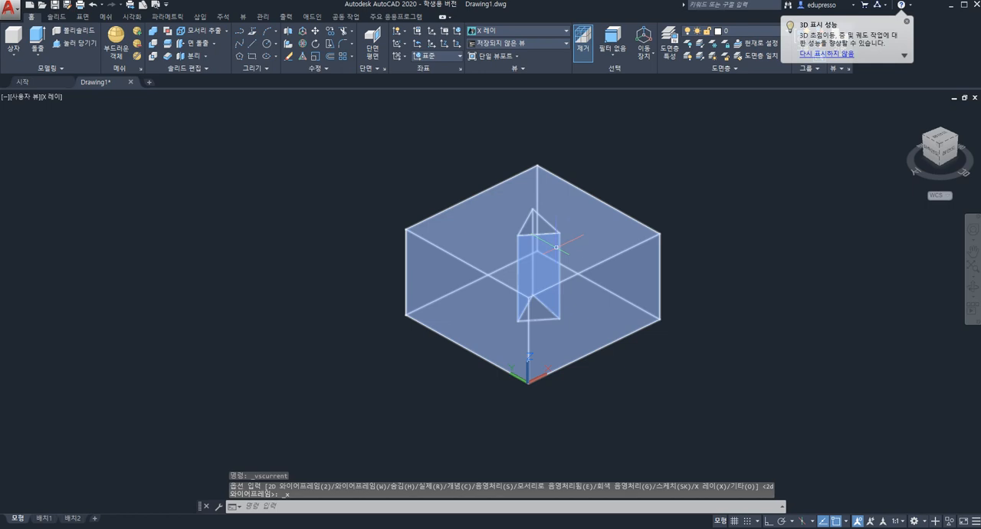
click(907, 21)
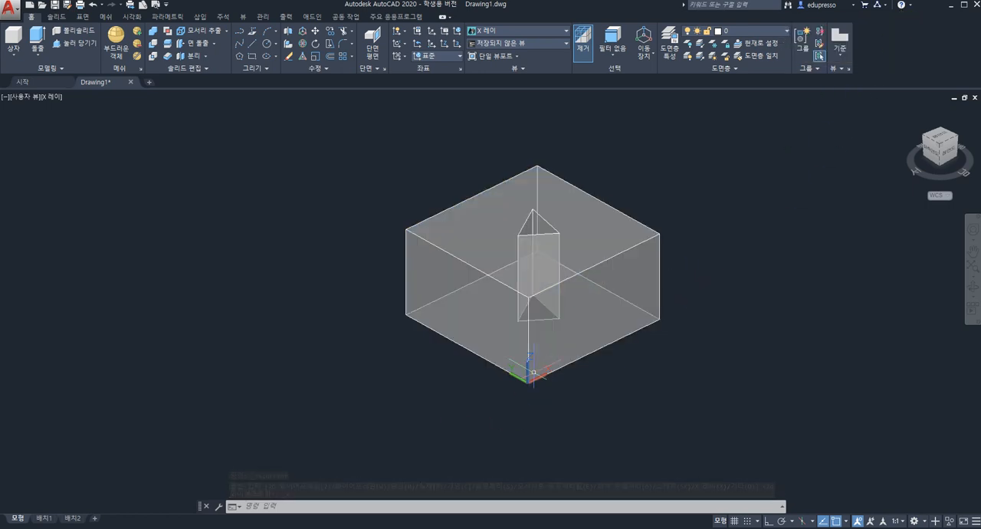
click(528, 357)
mouse_move(518, 360)
shift+middle_down()
mouse_move(582, 406)
mouse_move(586, 306)
mouse_move(519, 359)
shift+middle_up()
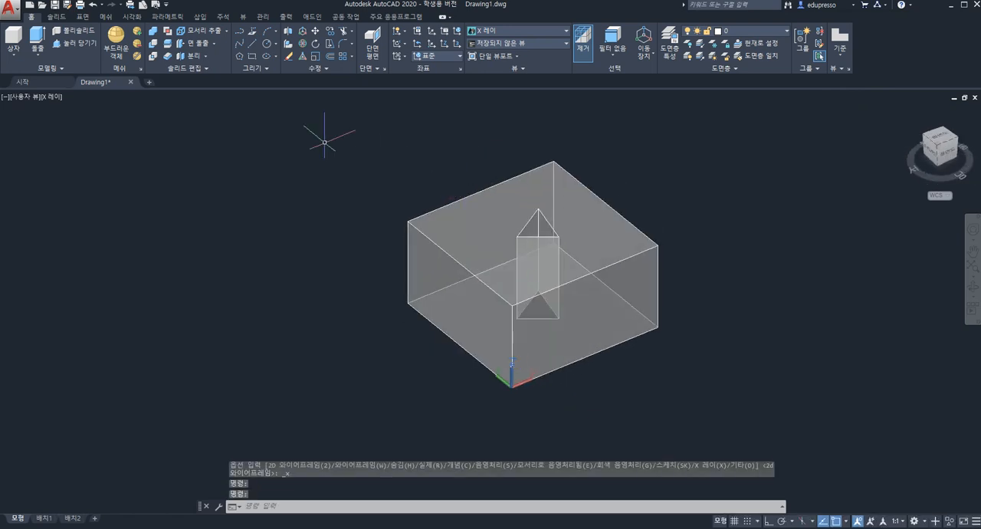
click(226, 32)
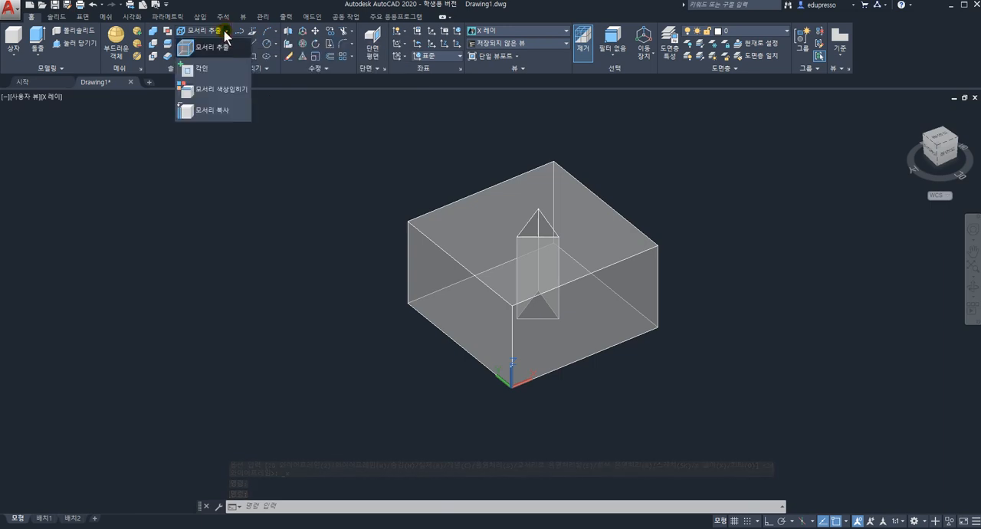
click(278, 119)
Extrude the box's outer side face along the X axis by 50 with a taper angle of 20
click(215, 45)
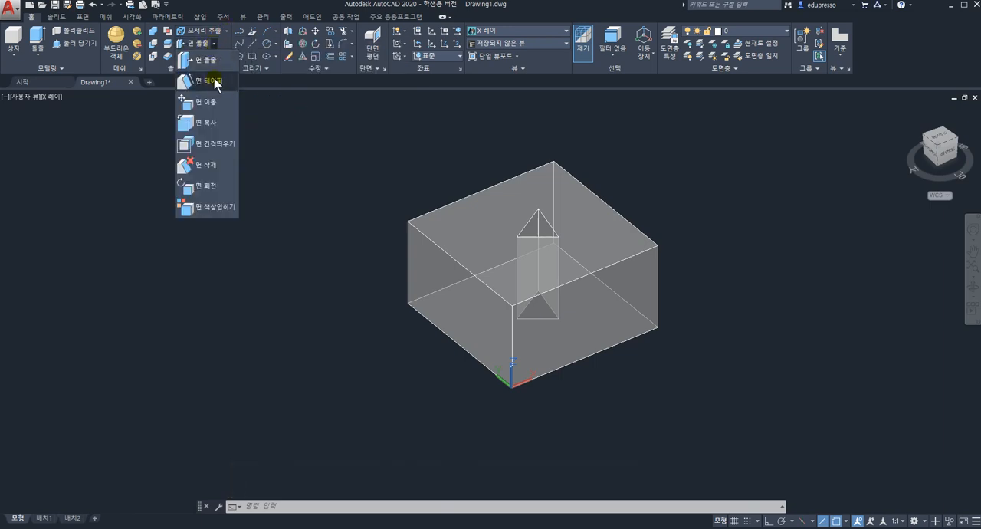
click(210, 63)
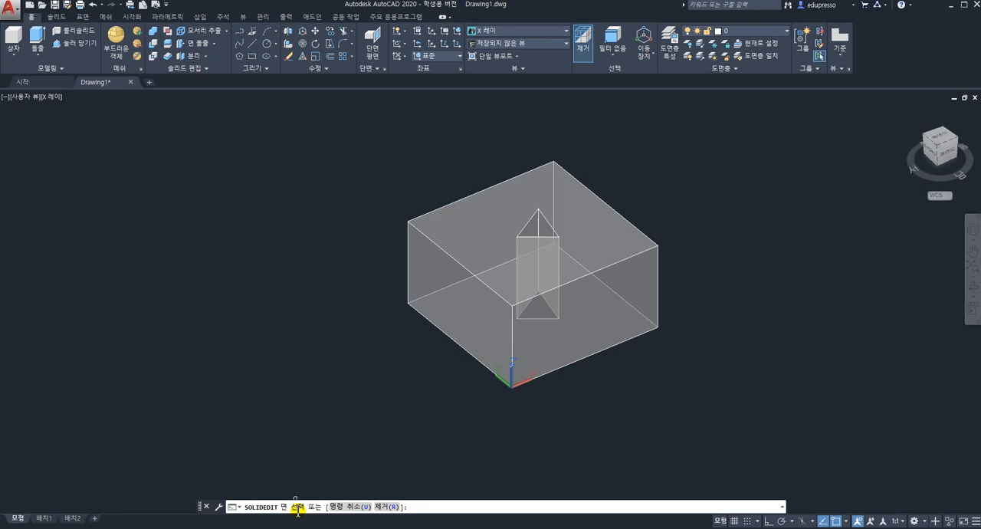
click(602, 310)
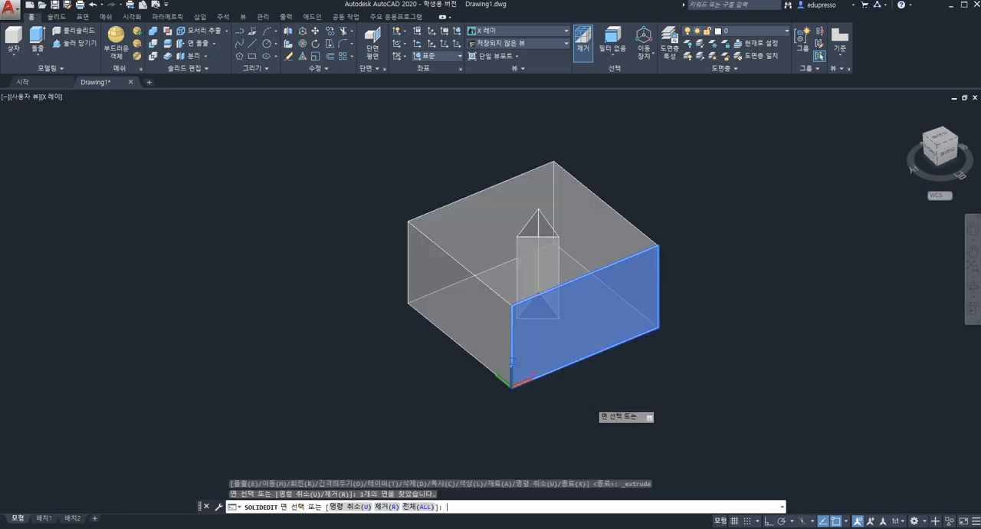
key(Return)
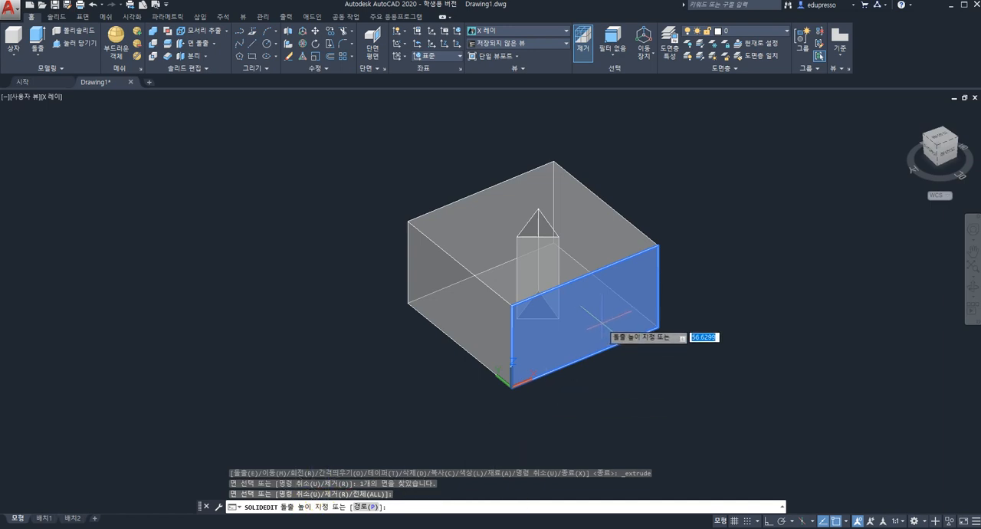
text(520)
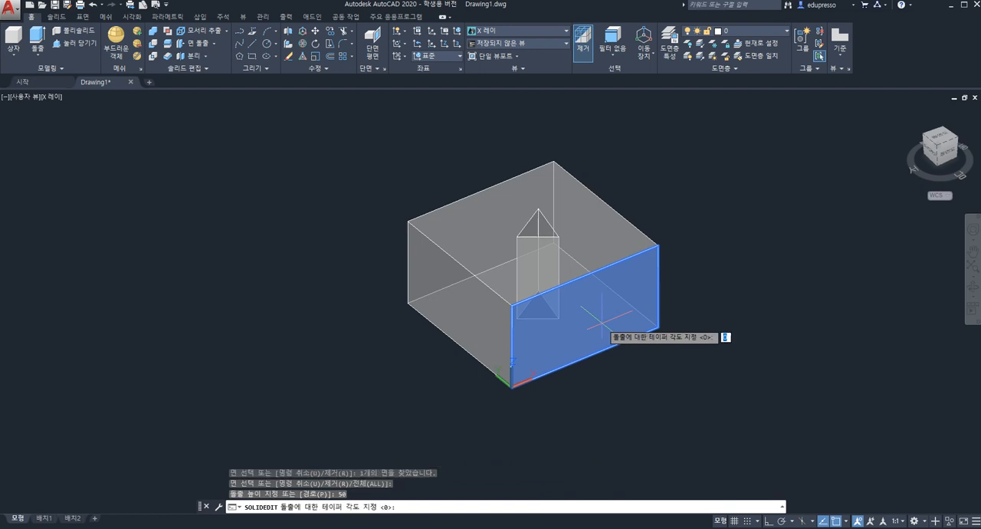
key(Return)
click(412, 506)
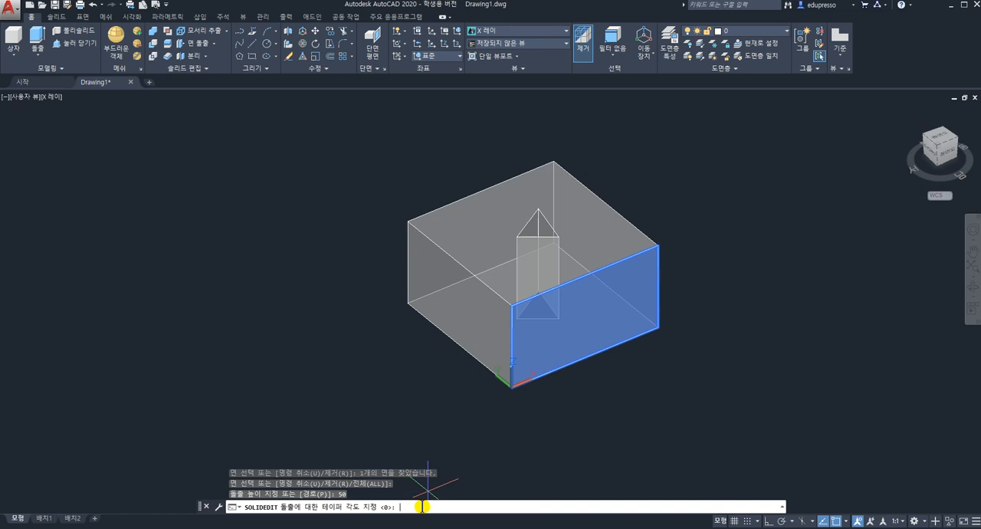
key(Return)
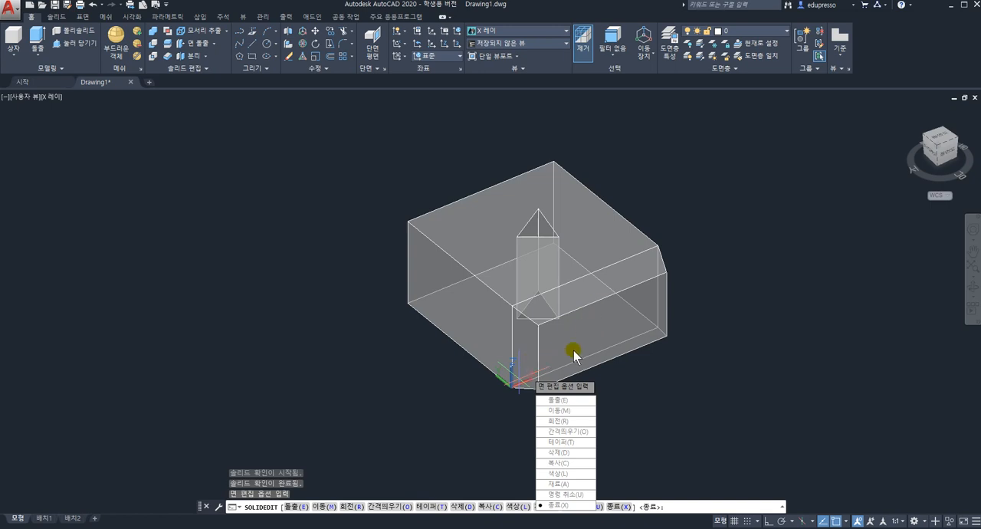
Undo the tapered extrusion of the side face within the solid editing command
text(u)
key(Return)
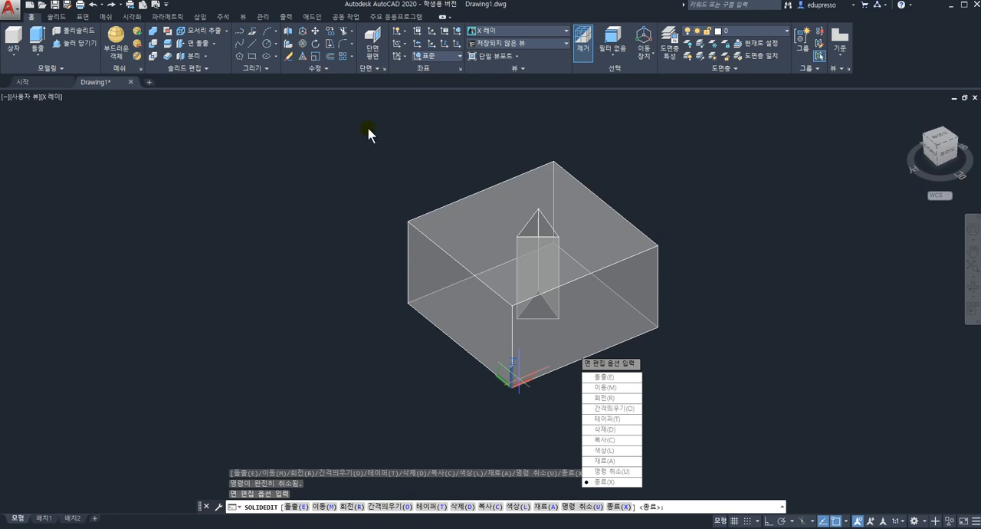
Extrude the box's outer side face along the X axis by 50 with a negative taper angle
click(199, 47)
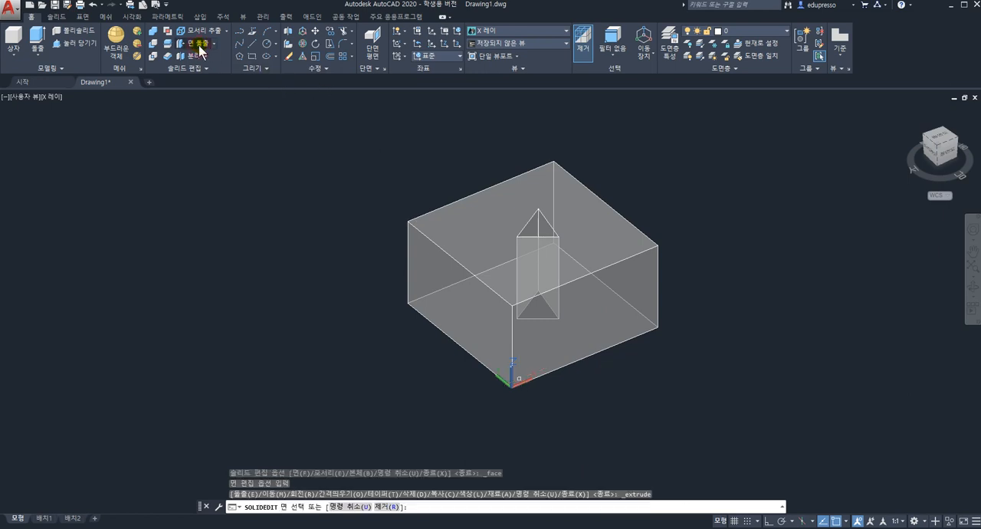
click(602, 302)
key(Return)
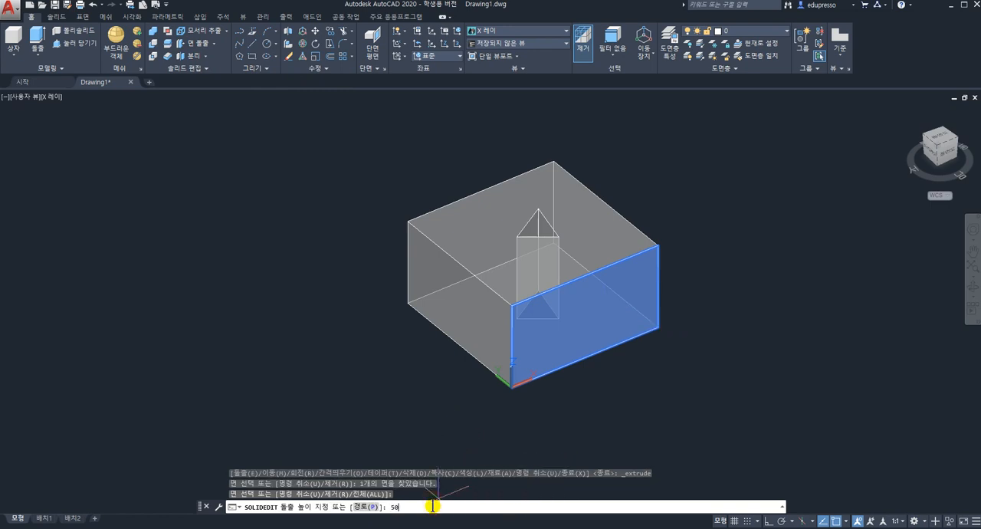
text(50)
key(Return)
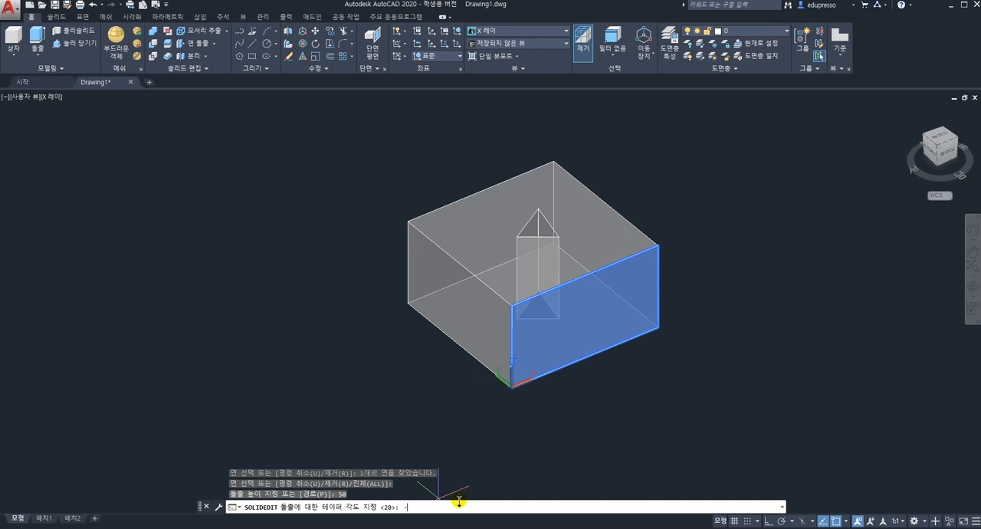
key(Return)
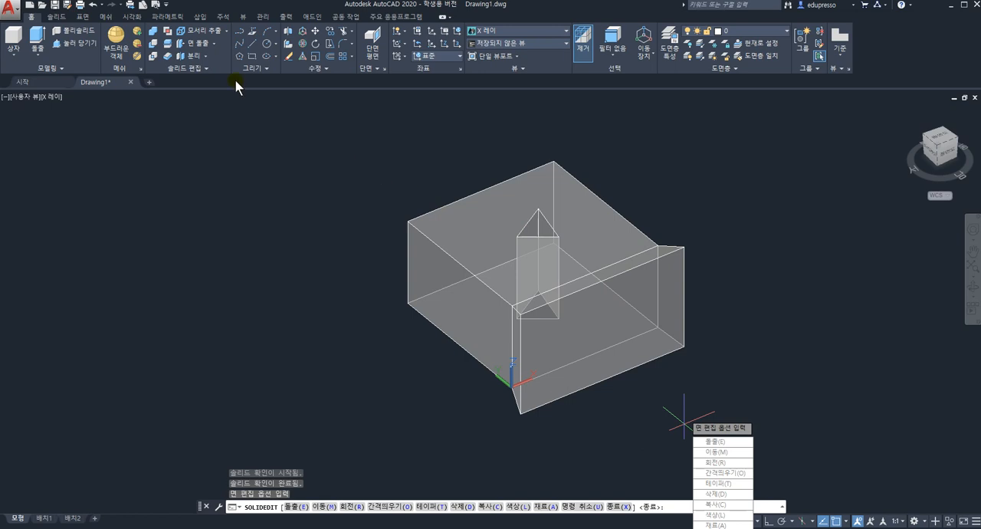
Undo the negative-taper extrusion of the side face and leave the solid editing command
key(ctrl+z)
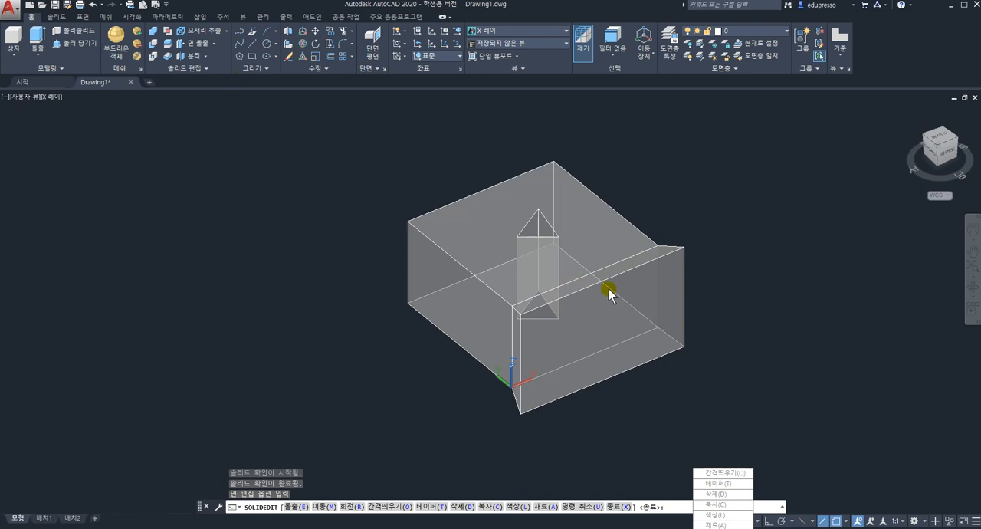
key(Escape)
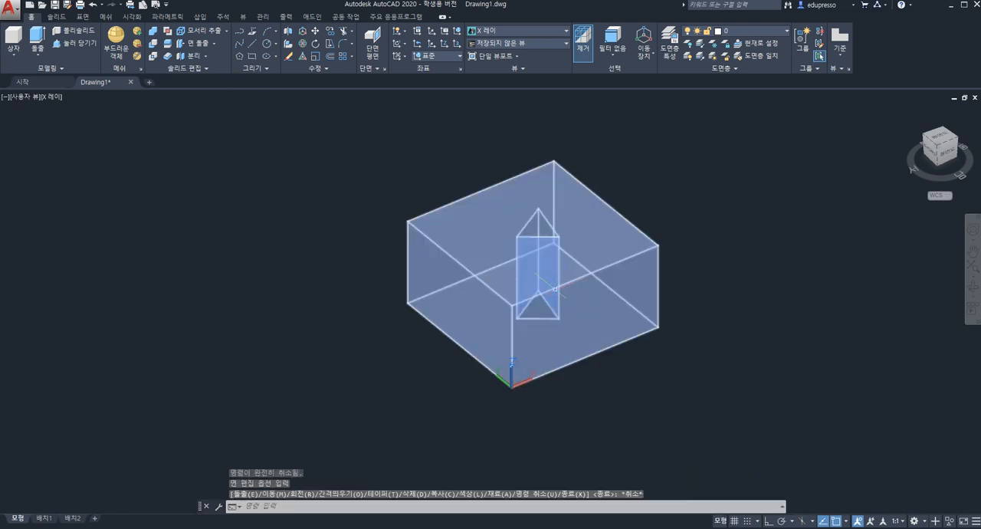
click(227, 32)
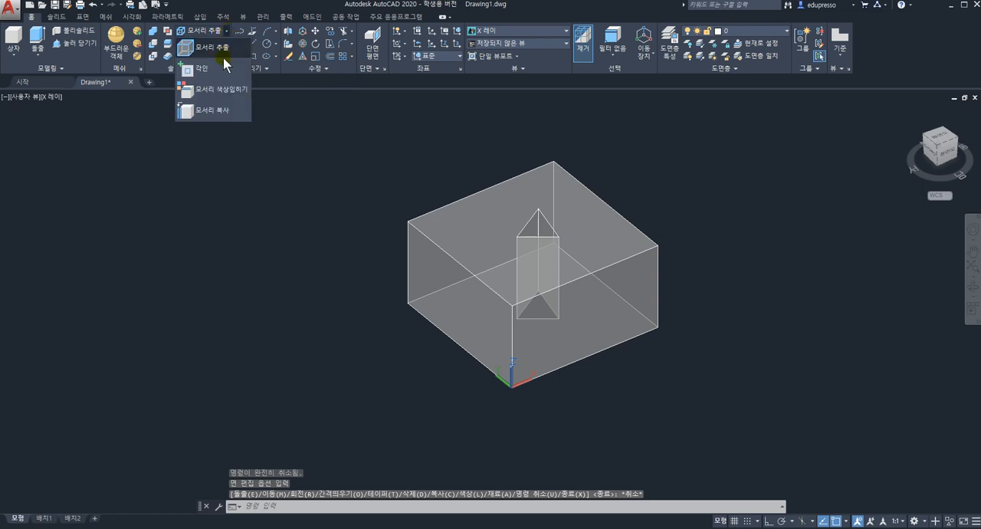
click(226, 32)
Taper the side face along the X axis, setting the taper axis from its upper outer corner down to the lower corner
click(215, 44)
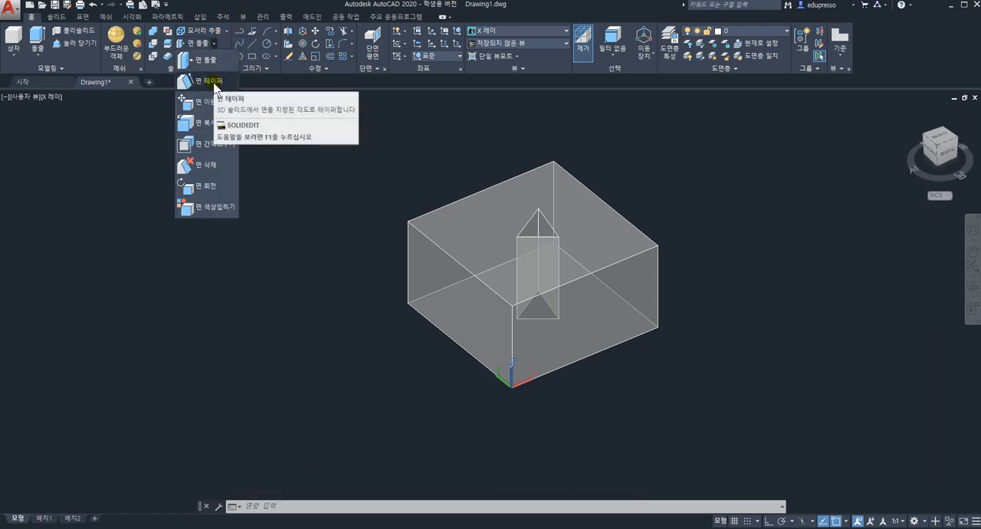
click(214, 82)
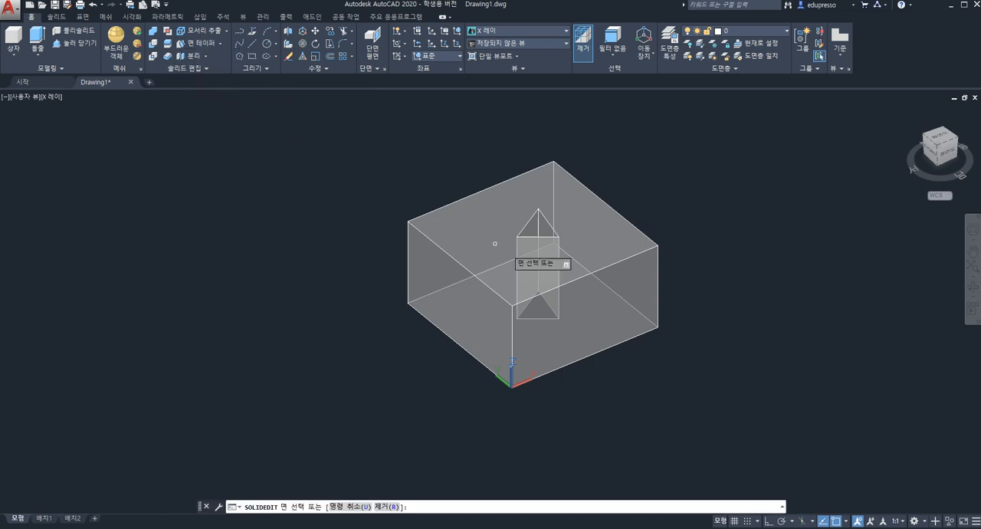
click(596, 326)
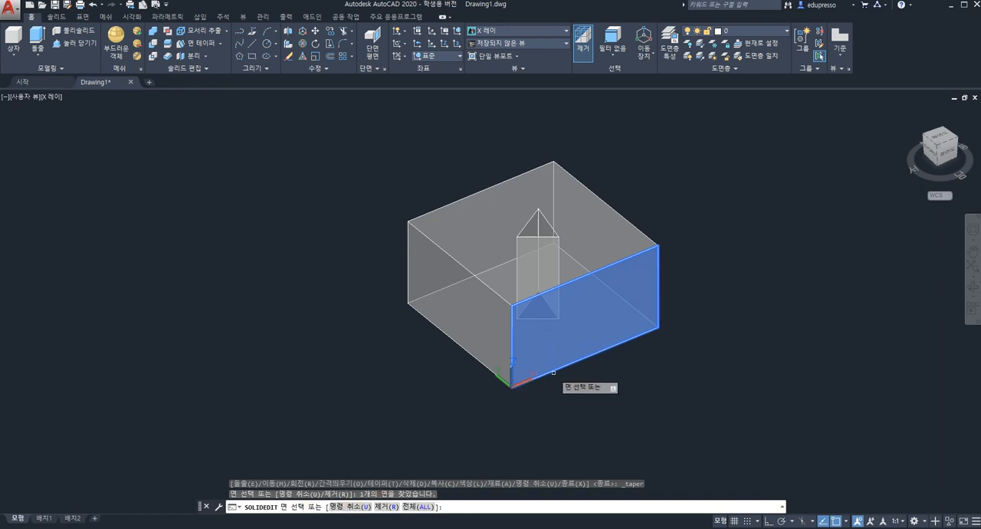
key(Return)
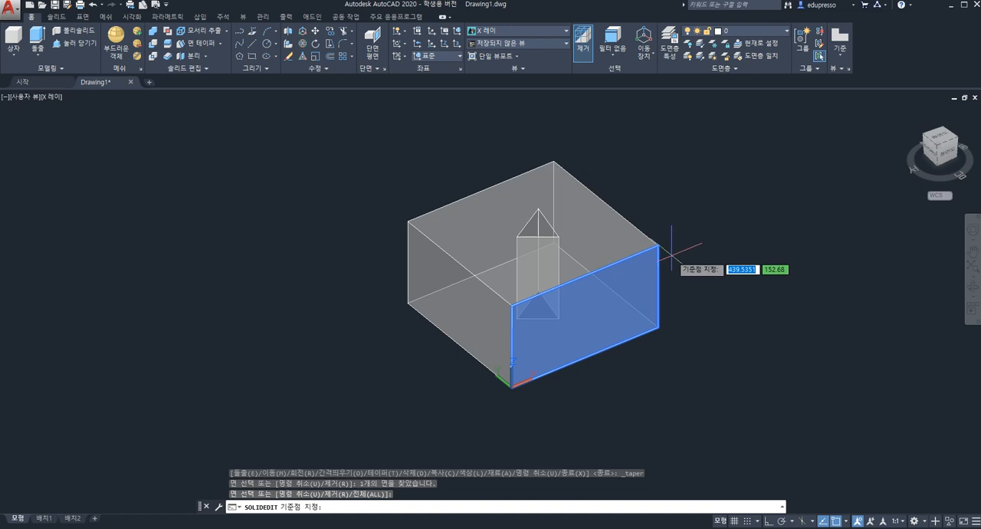
scroll(671, 247, up, 2)
scroll(657, 243, down, 3)
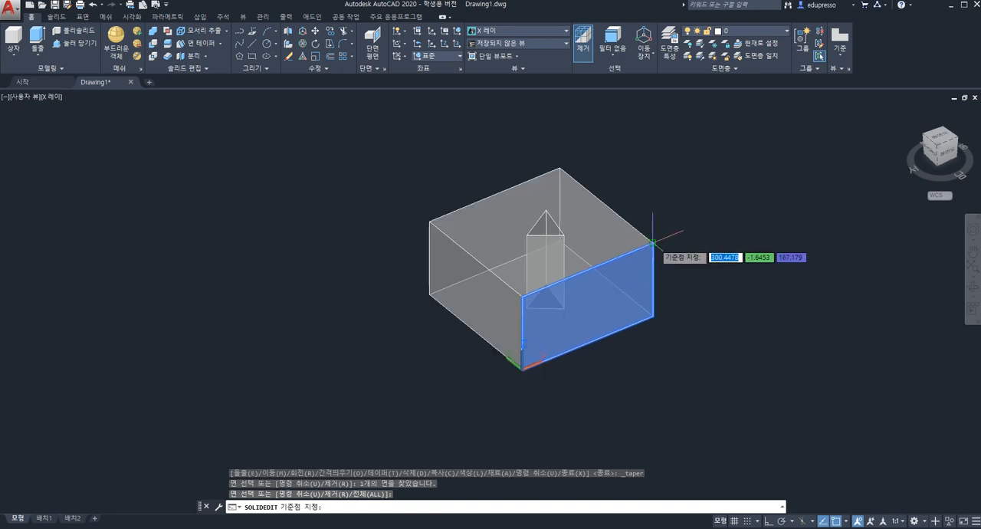
click(652, 242)
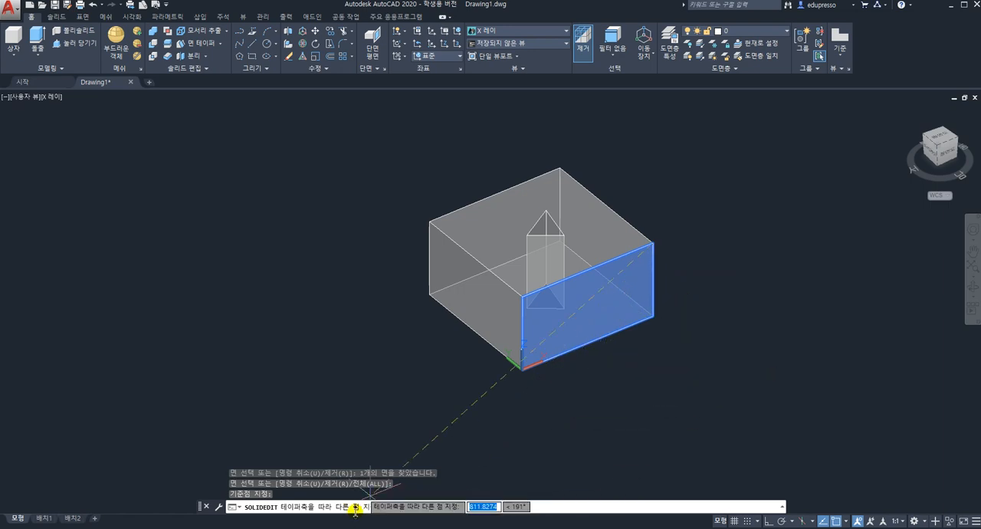
click(652, 315)
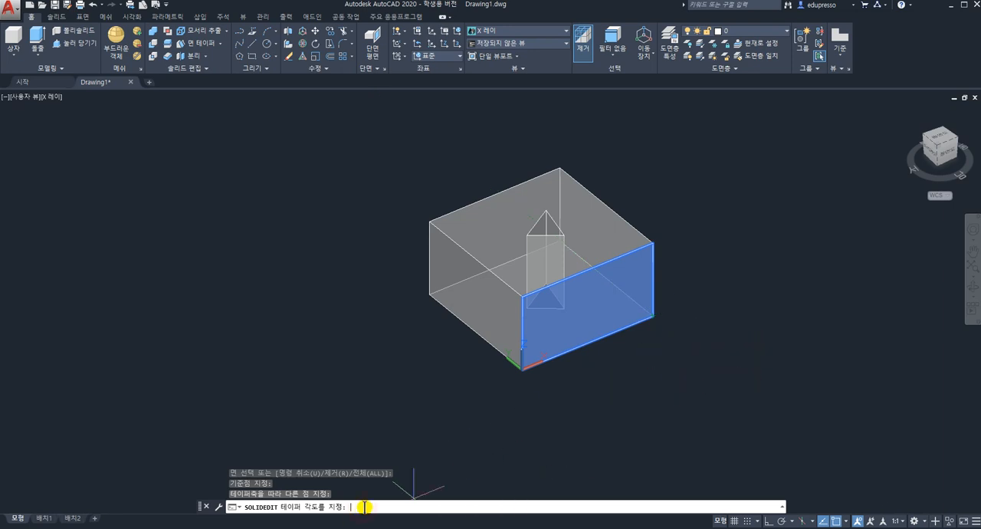
key(Return)
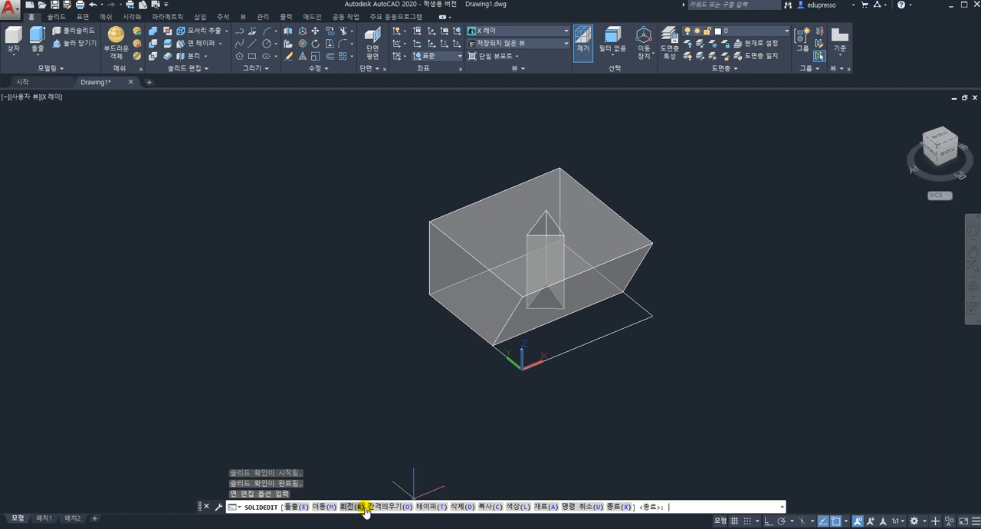
Leave the solid editing command and undo the taper of the side face along the X axis
key(Down)
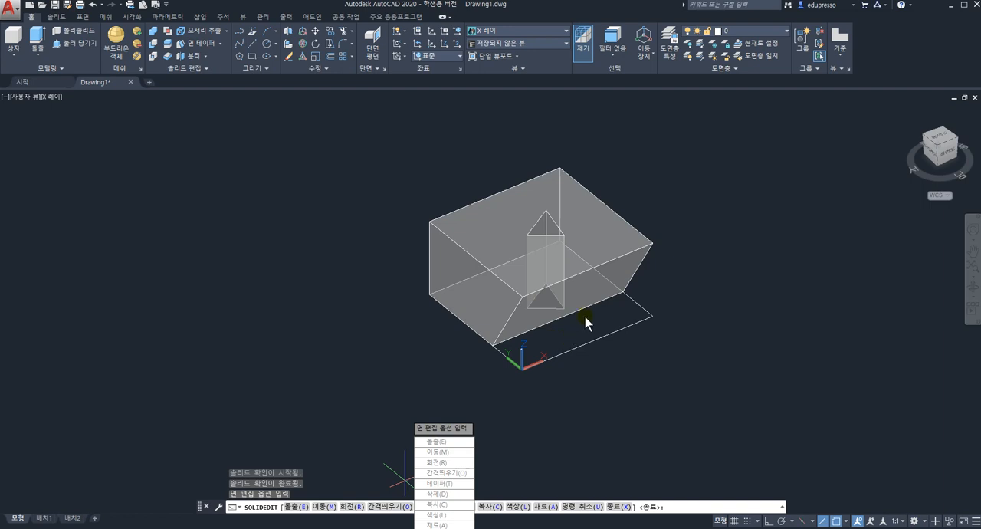
key(Escape)
key(ctrl+z)
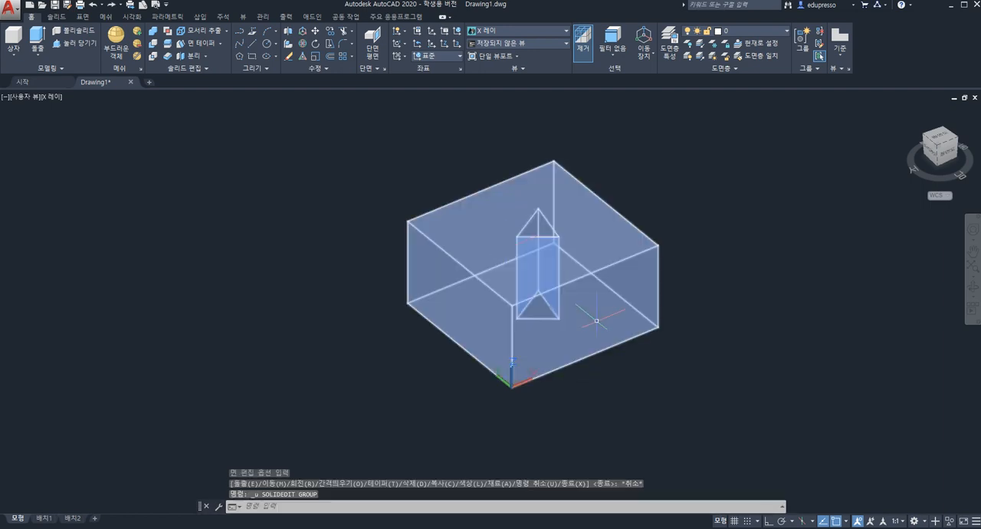
Taper the same X-axis side face by -20 degrees, with the taper axis running from its upper outer corner to the lower corner
click(203, 44)
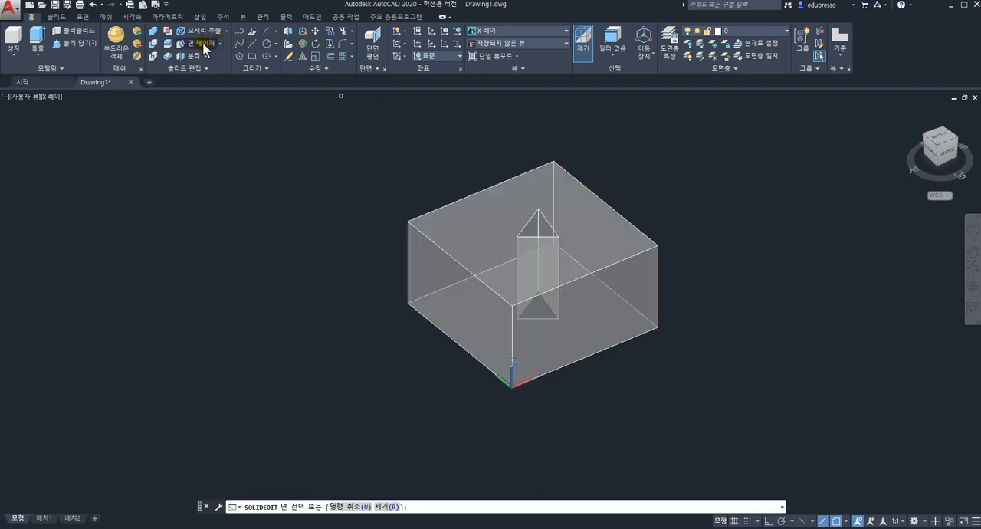
click(645, 281)
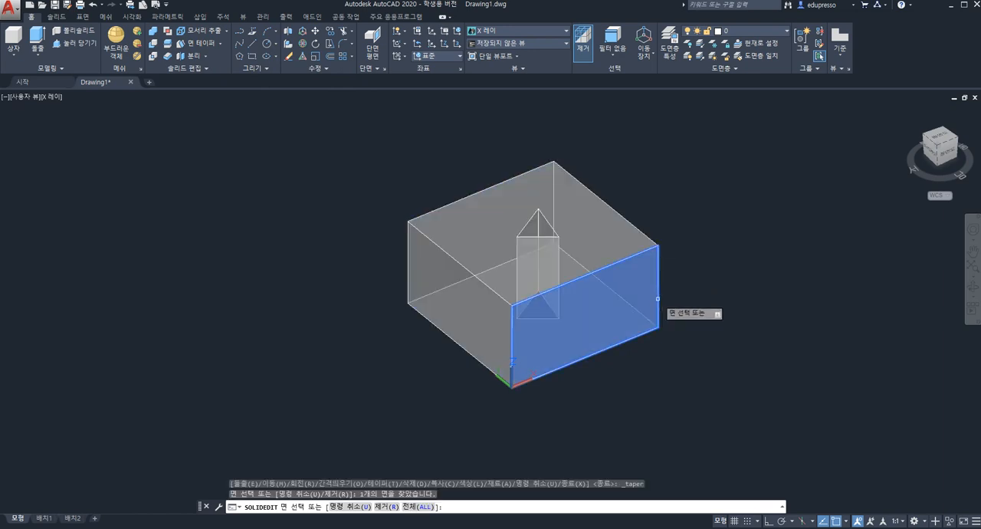
key(Return)
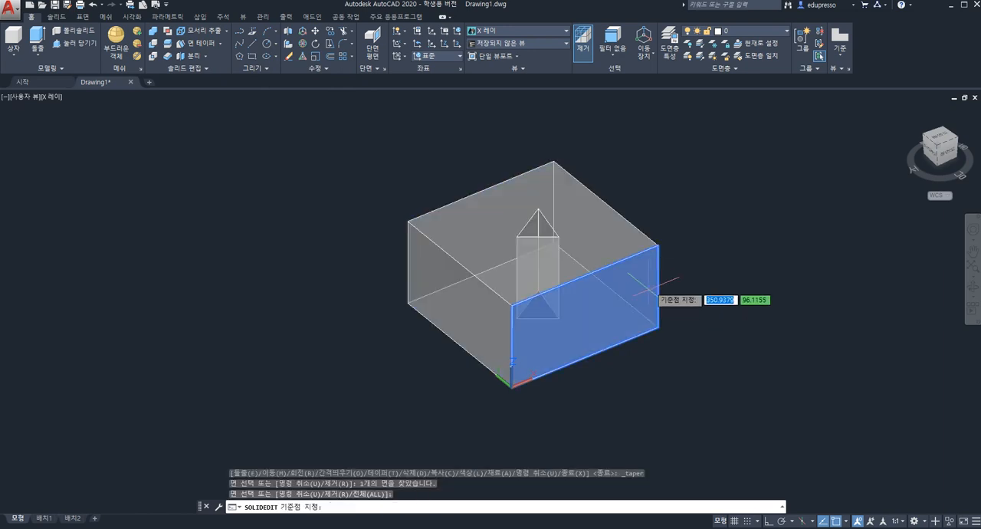
click(657, 245)
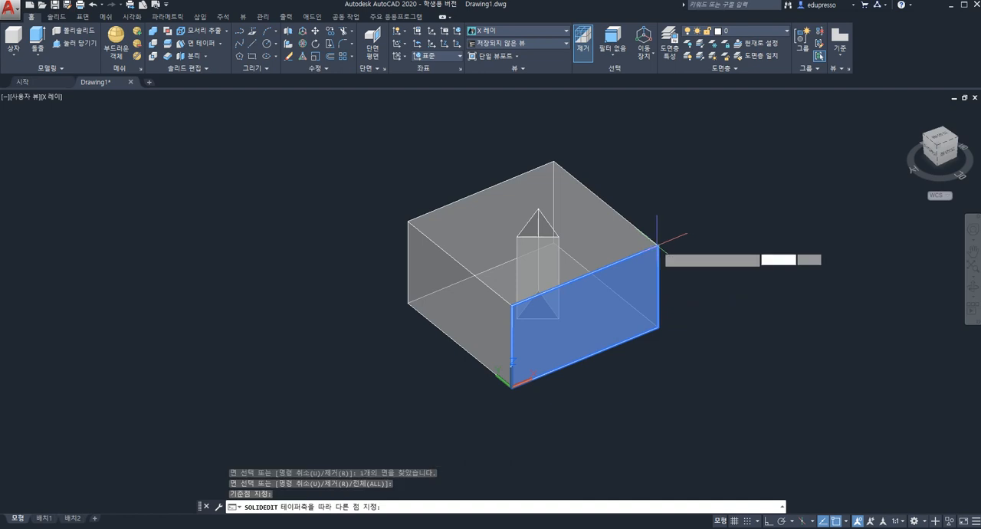
click(658, 328)
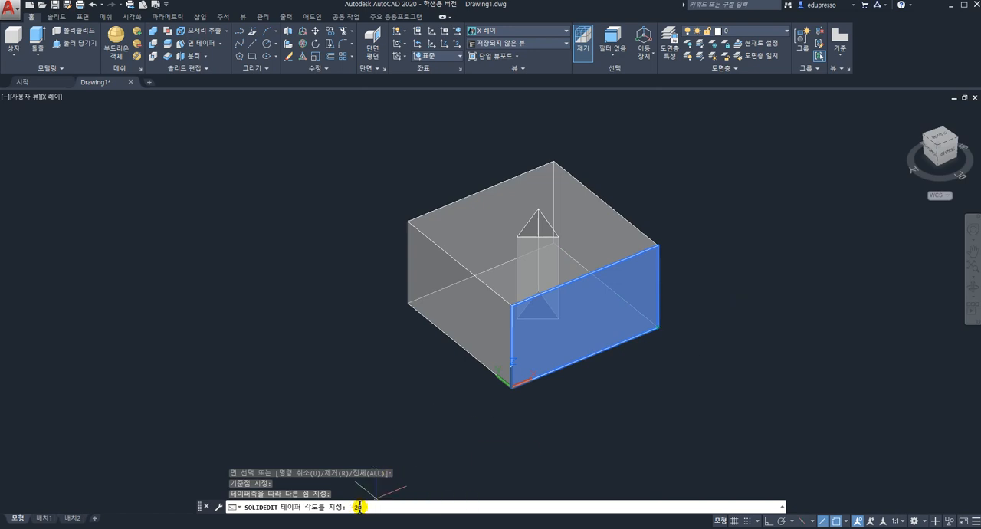
text(-20)
key(Return)
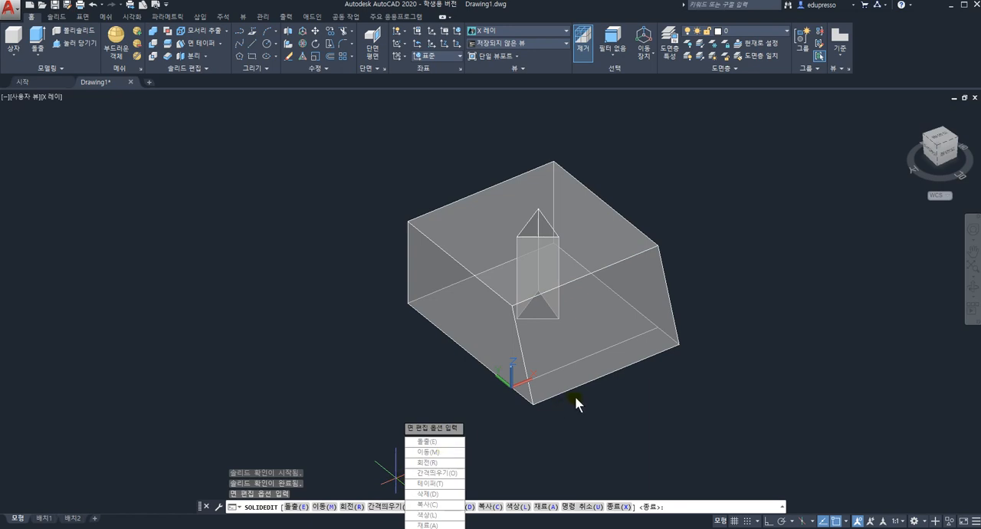
key(Escape)
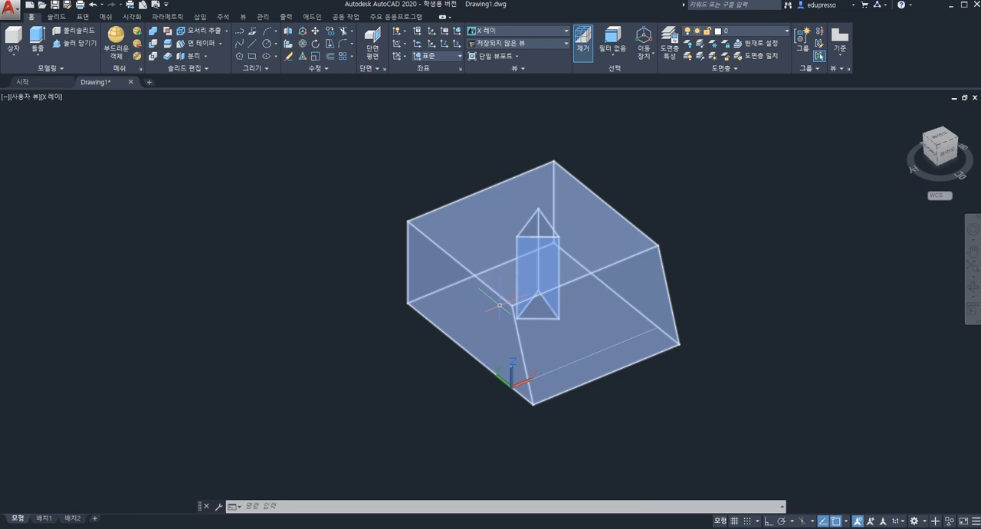
Taper the box's side face along the Y axis by 10 degrees, with the taper axis running from its lower far corner to the upper corner
click(197, 43)
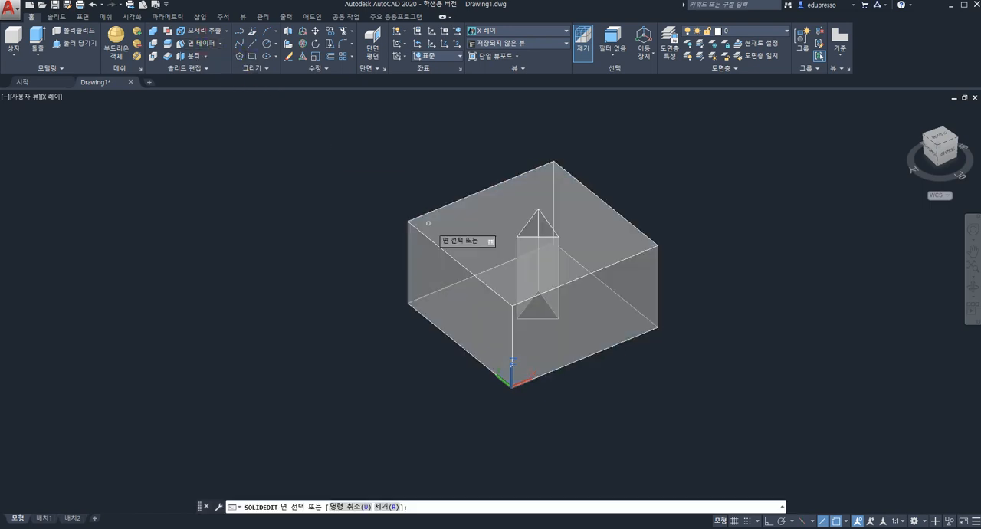
click(483, 302)
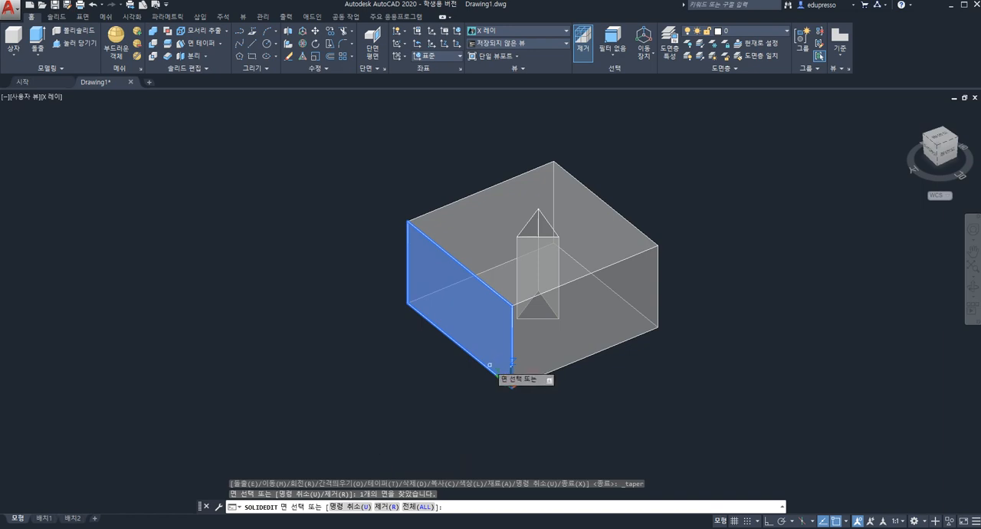
key(Return)
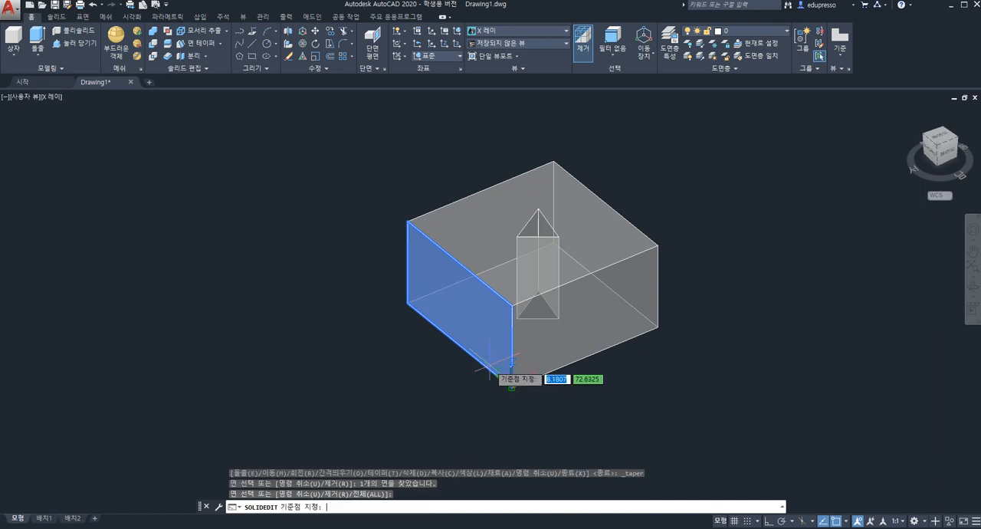
click(406, 303)
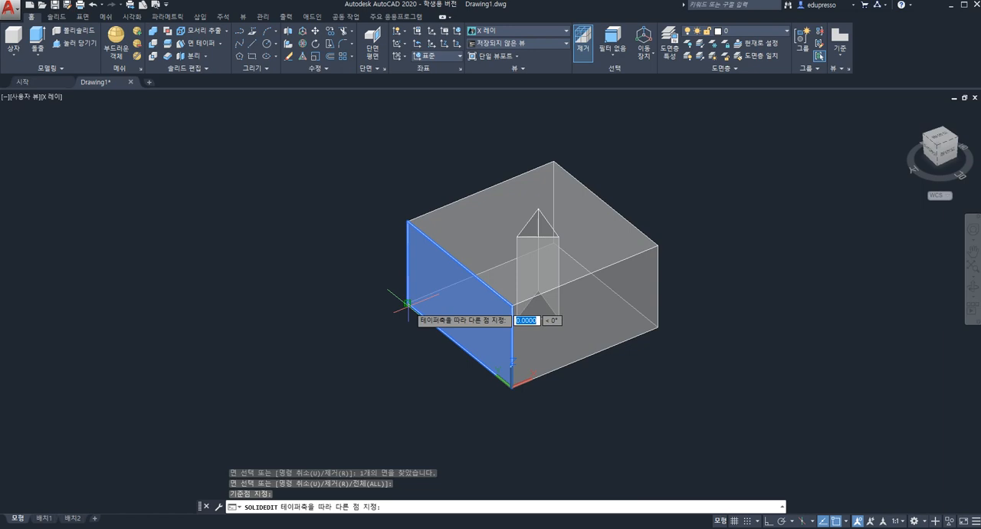
click(406, 221)
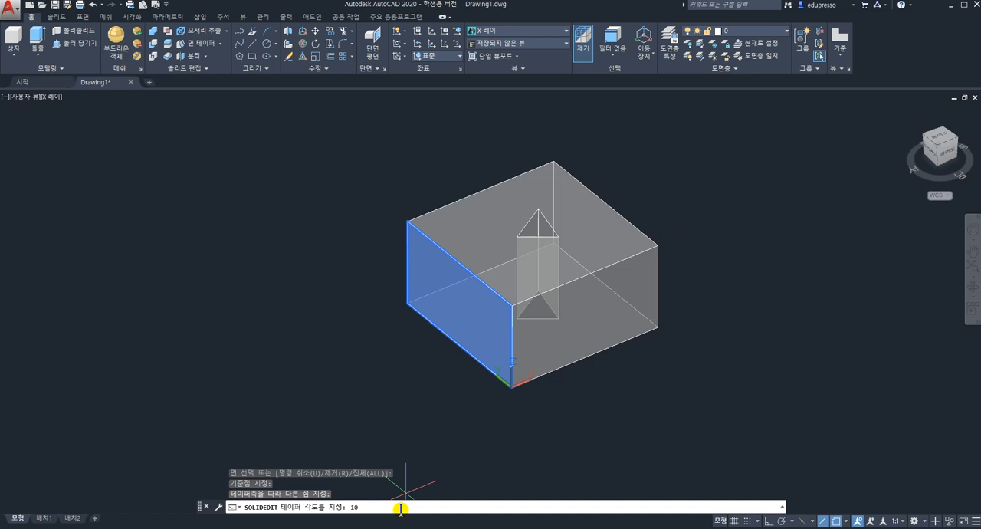
key(Return)
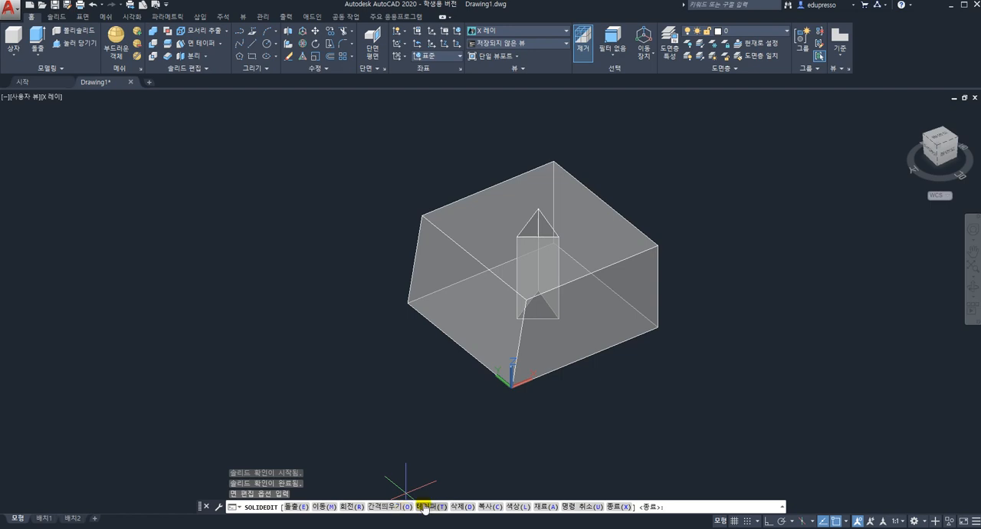
Leave the solid editing command and undo the 10-degree taper of the Y-axis side face
key(Down)
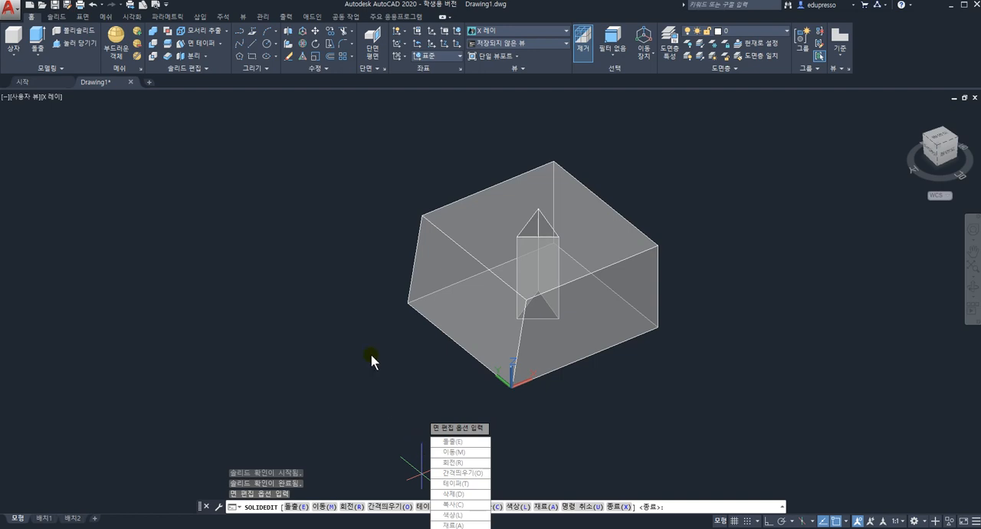
key(Escape)
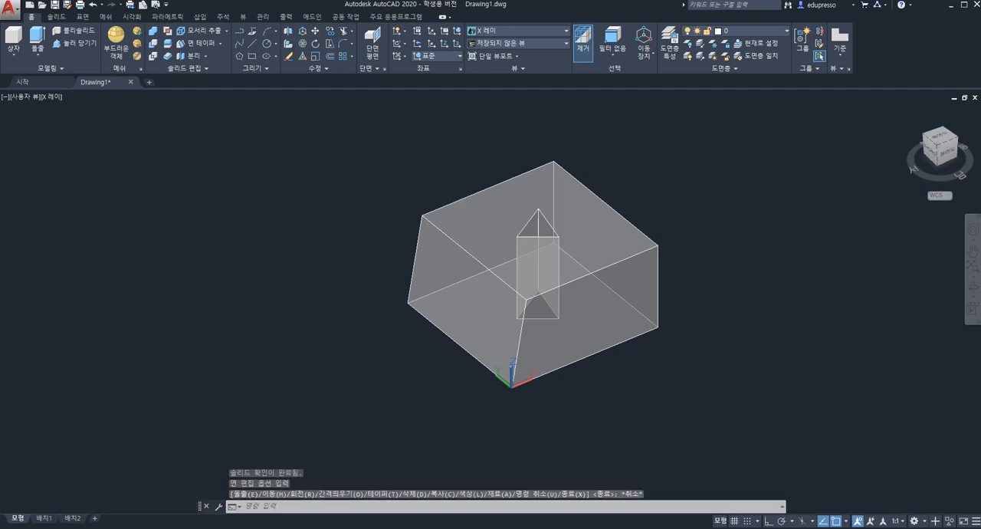
key(ctrl+z)
key(ctrl+z)
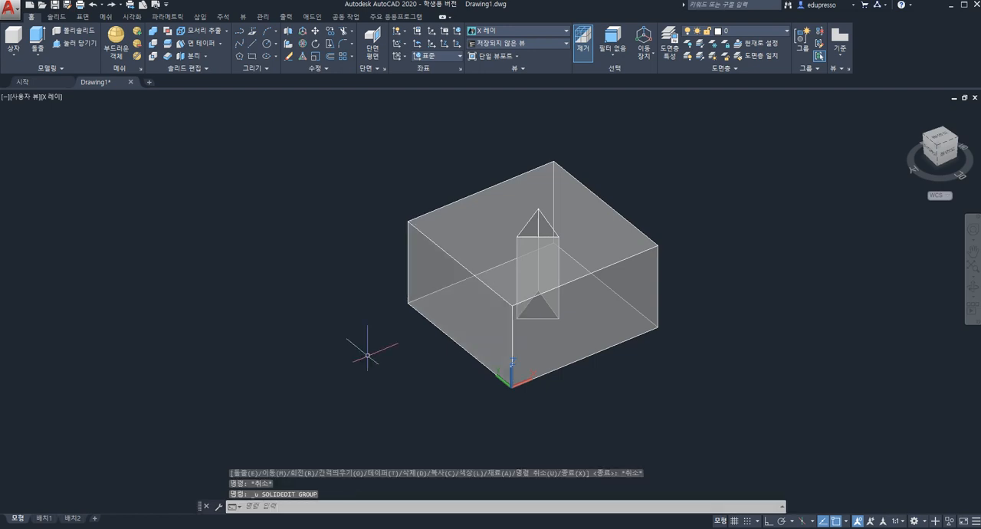
Move the box's side face along the X axis outward, using its upper far corner as base point with ortho mode on
click(221, 43)
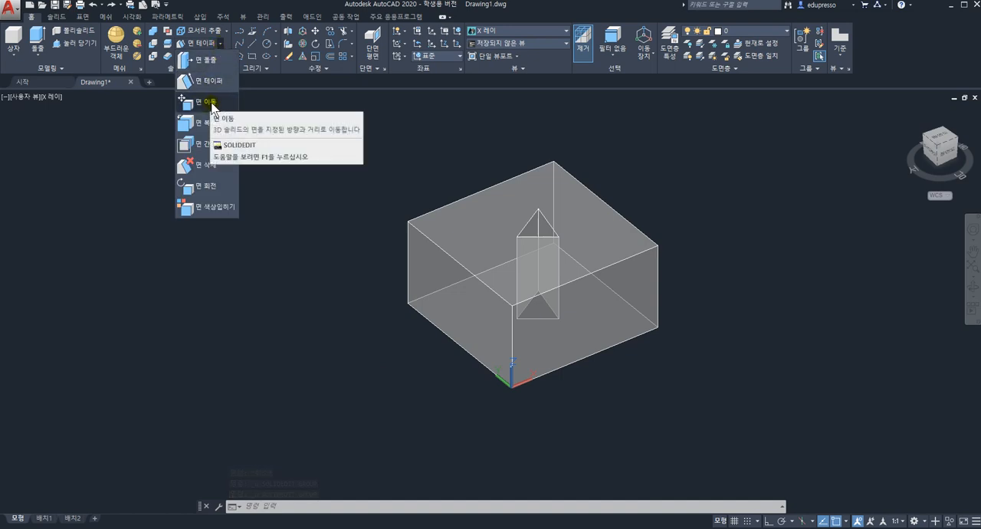
click(210, 103)
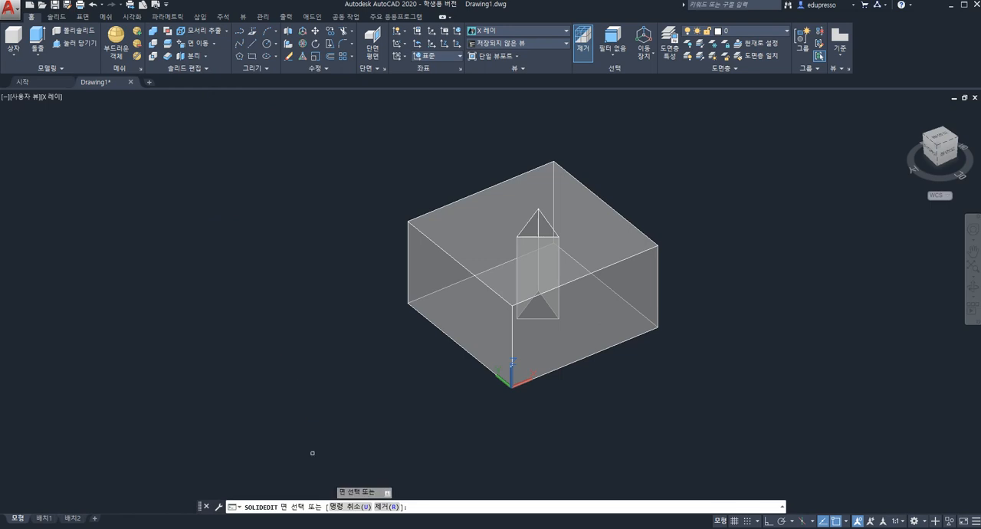
click(591, 328)
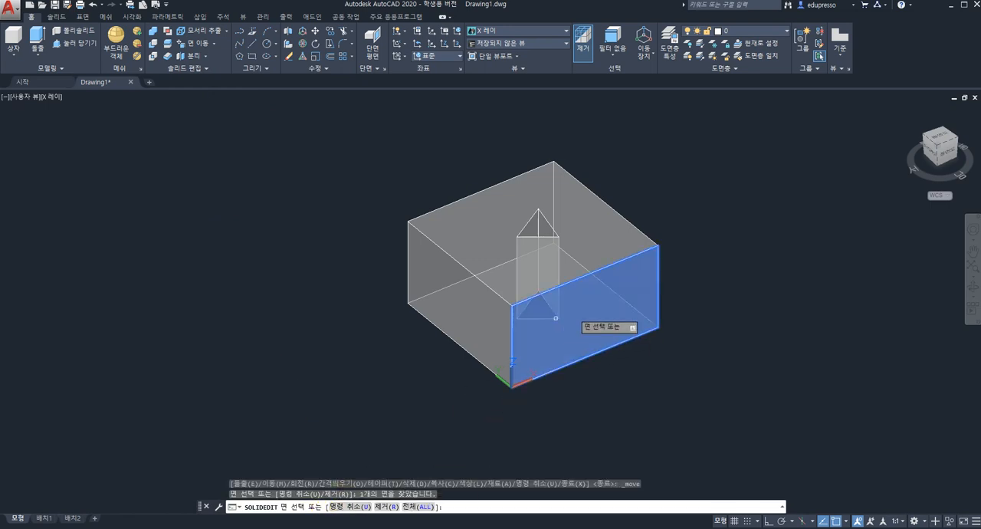
key(Return)
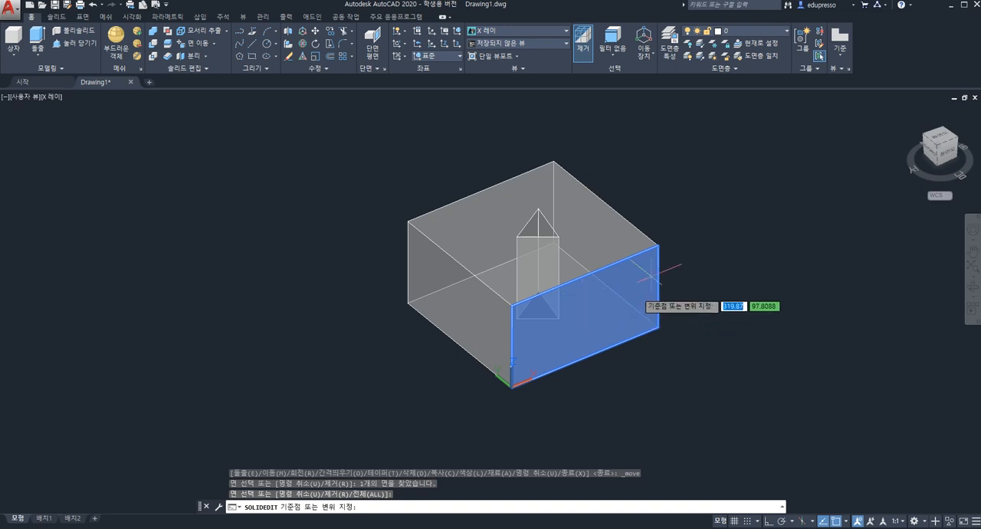
scroll(653, 247, up, 2)
click(652, 247)
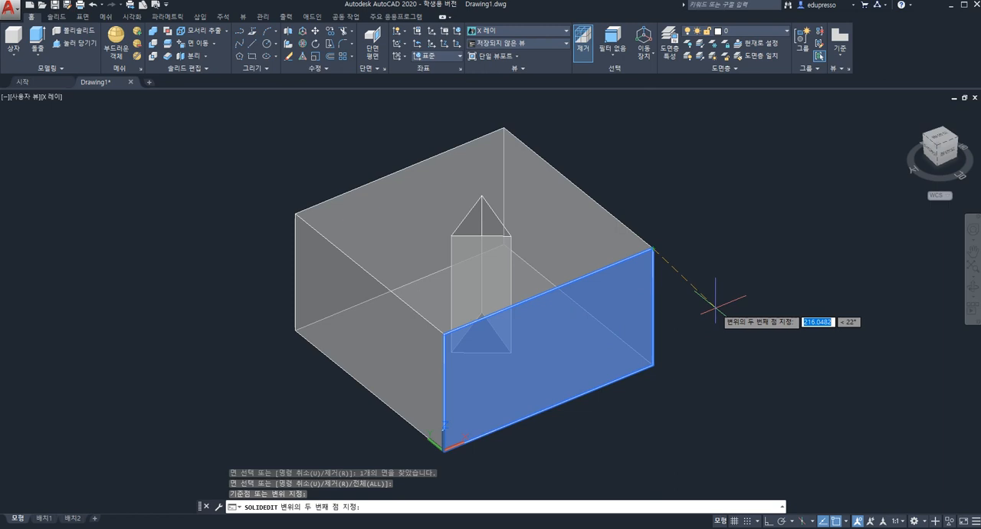
key(F8)
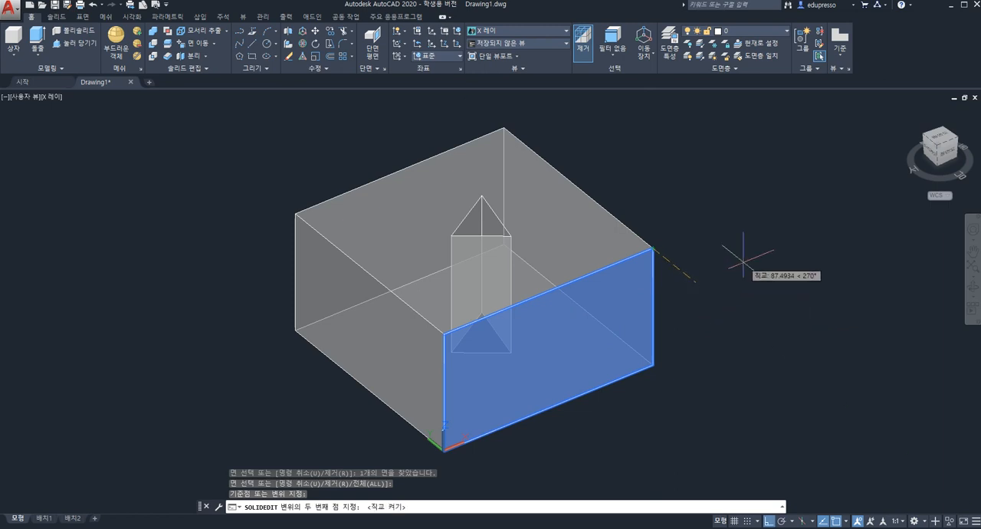
click(695, 291)
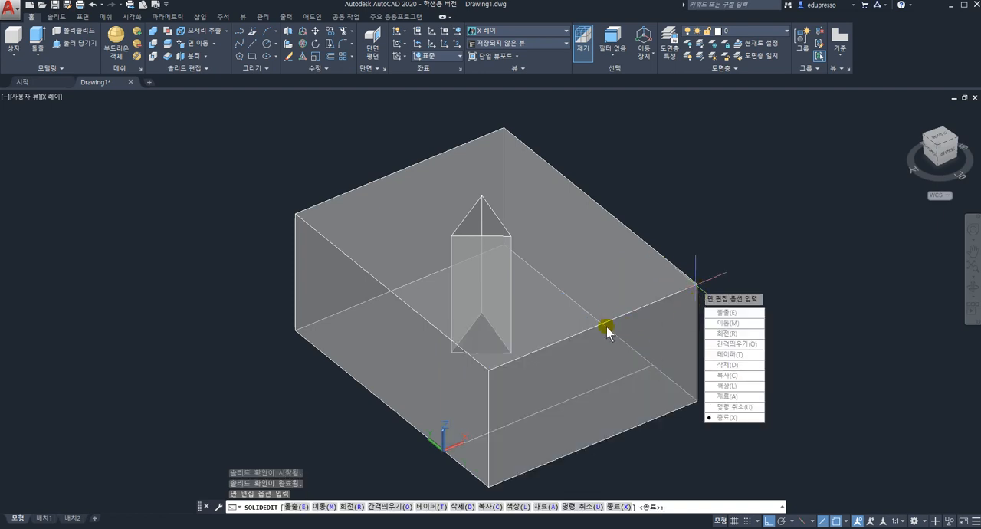
key(Escape)
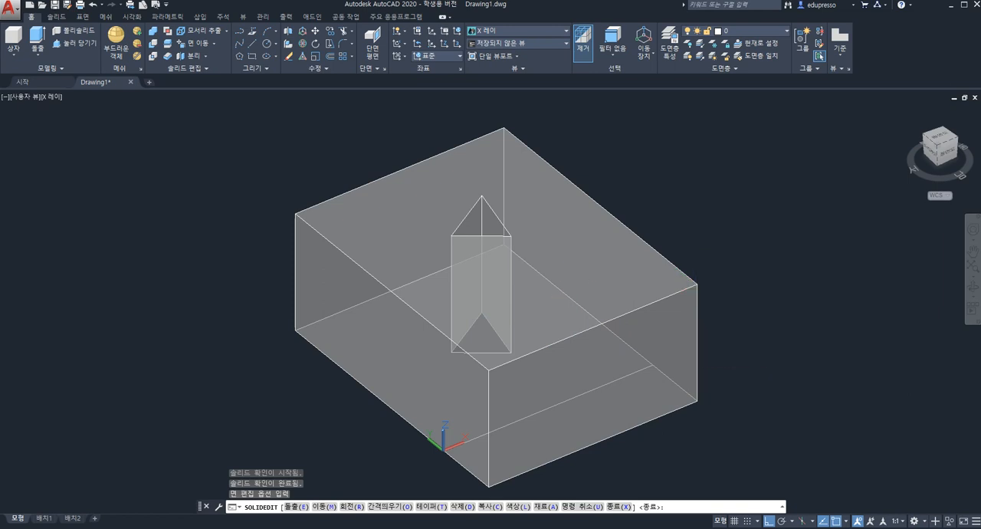
Move the box's side face along the Y axis outward by about 95 units, using its upper far corner as base point
scroll(585, 285, down, 2)
shift+middle_drag(537, 285, 782, 276)
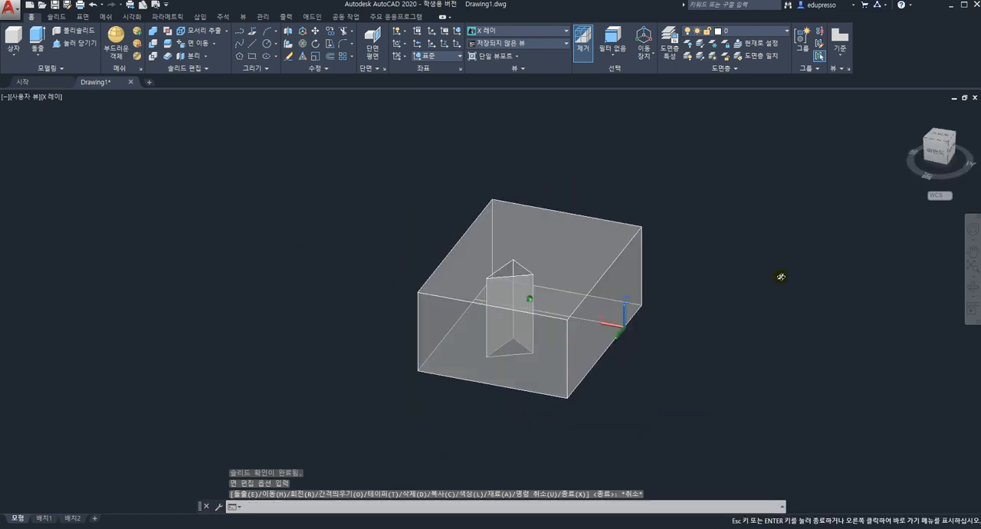
click(204, 49)
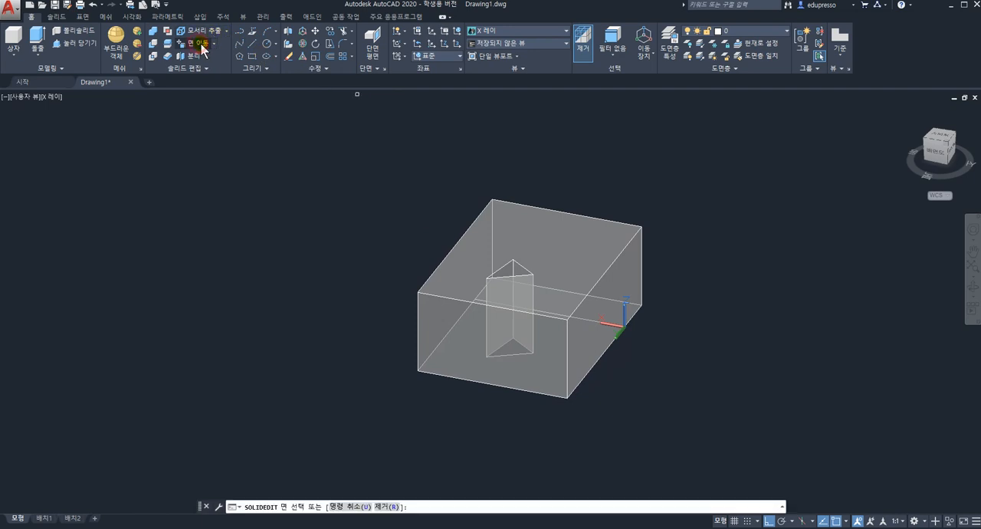
scroll(243, 127, up, 2)
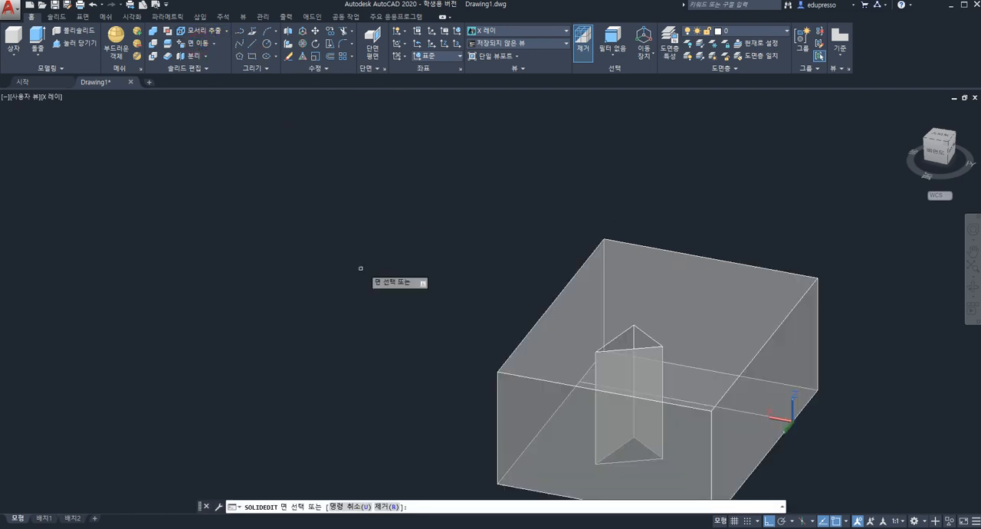
click(772, 365)
key(Return)
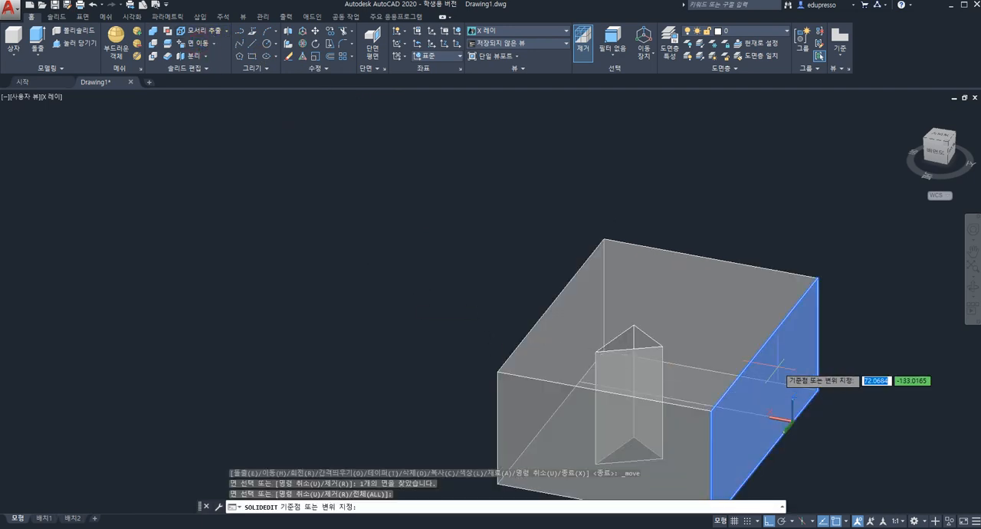
click(817, 276)
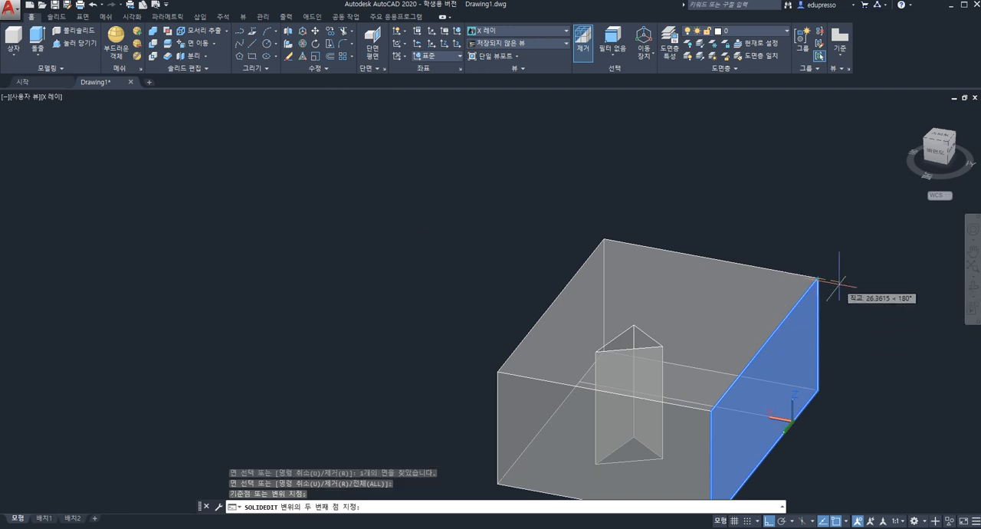
click(885, 293)
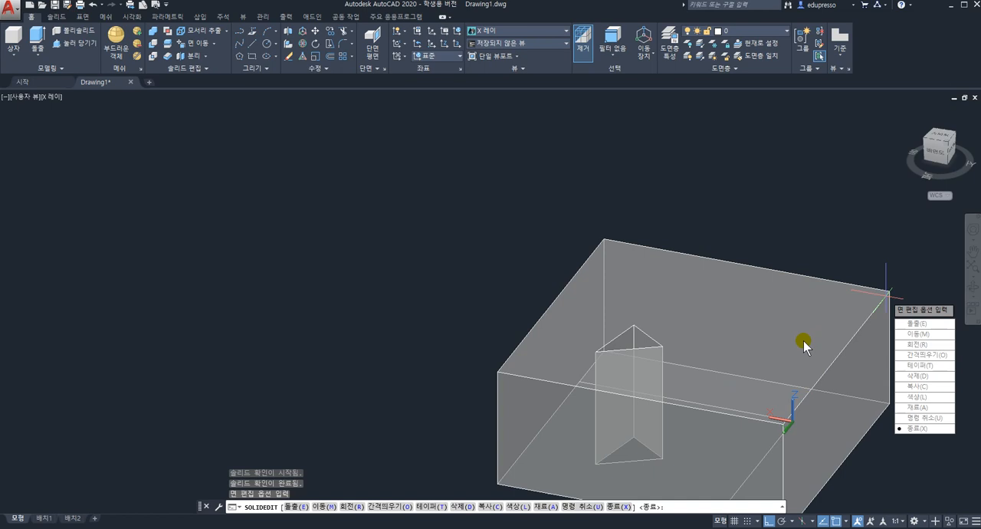
key(Escape)
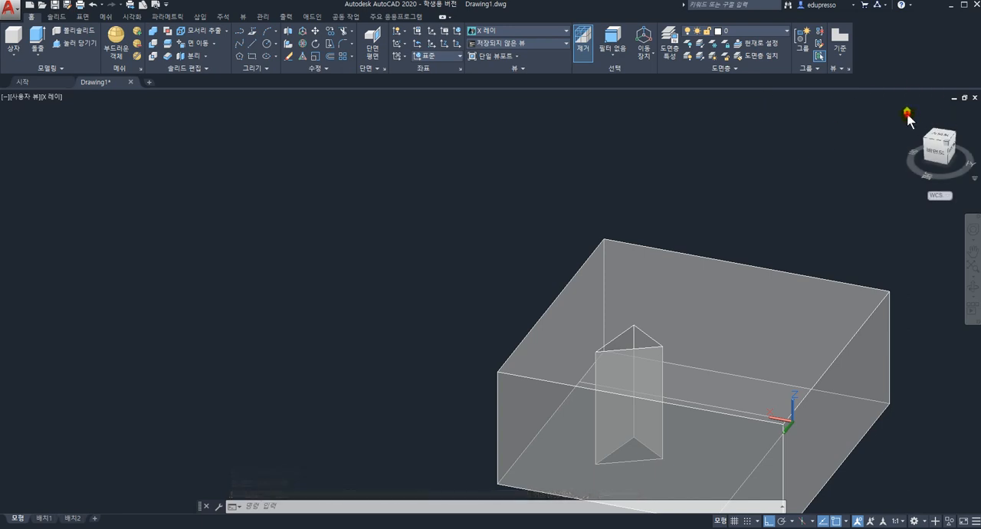
In an isometric view, copy the X-axis side face outward from its upper corner to a spot away from the box
click(922, 132)
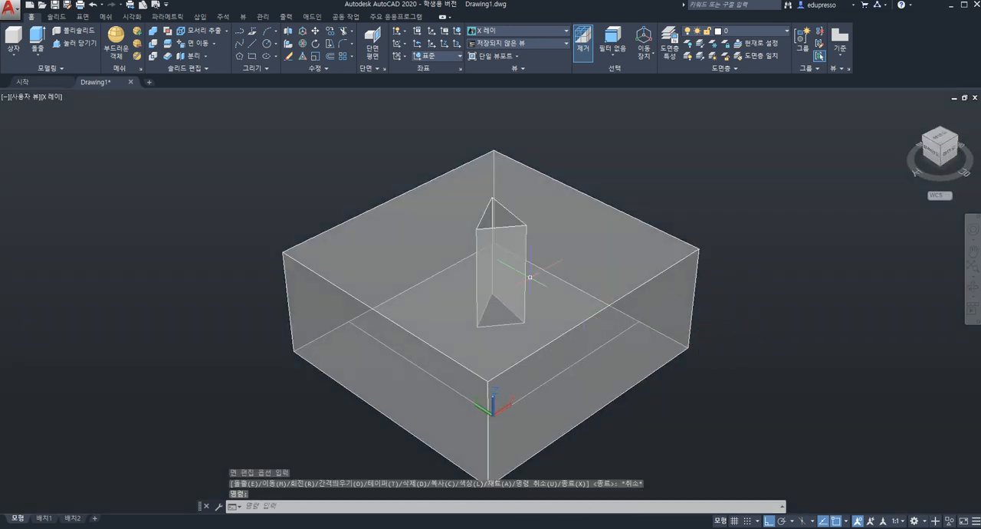
click(214, 45)
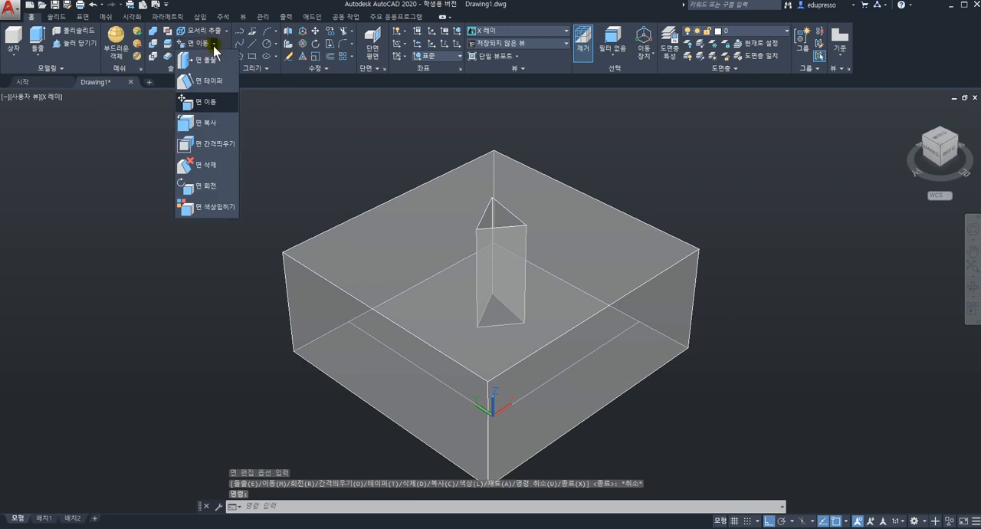
click(209, 124)
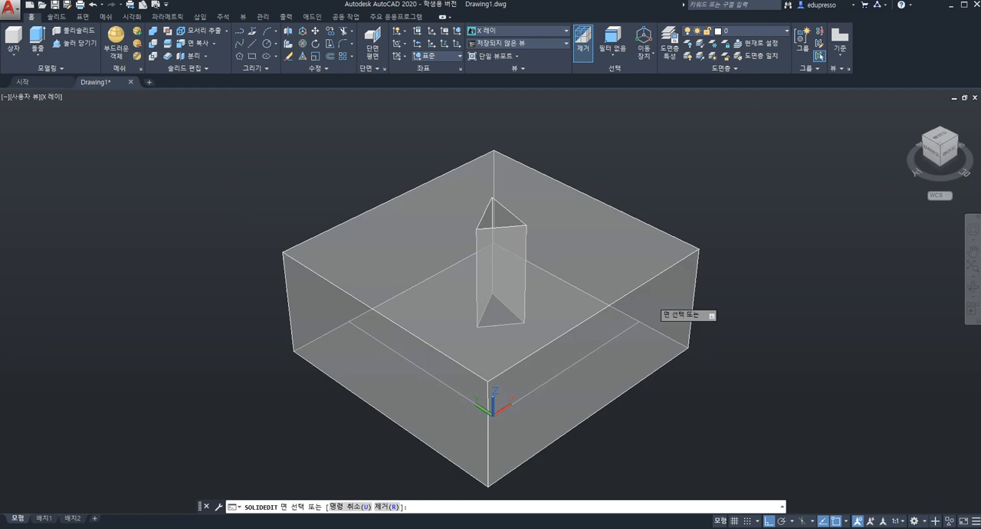
click(648, 308)
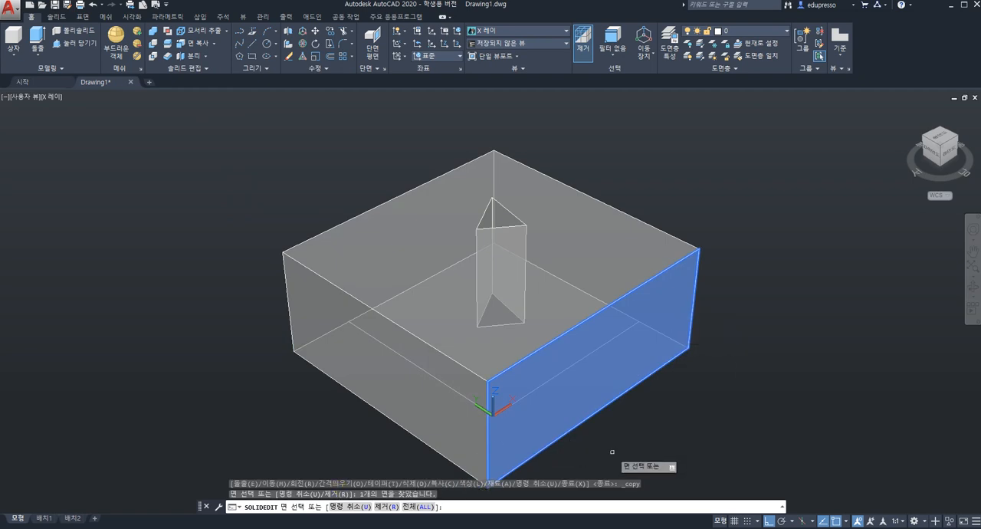
key(Return)
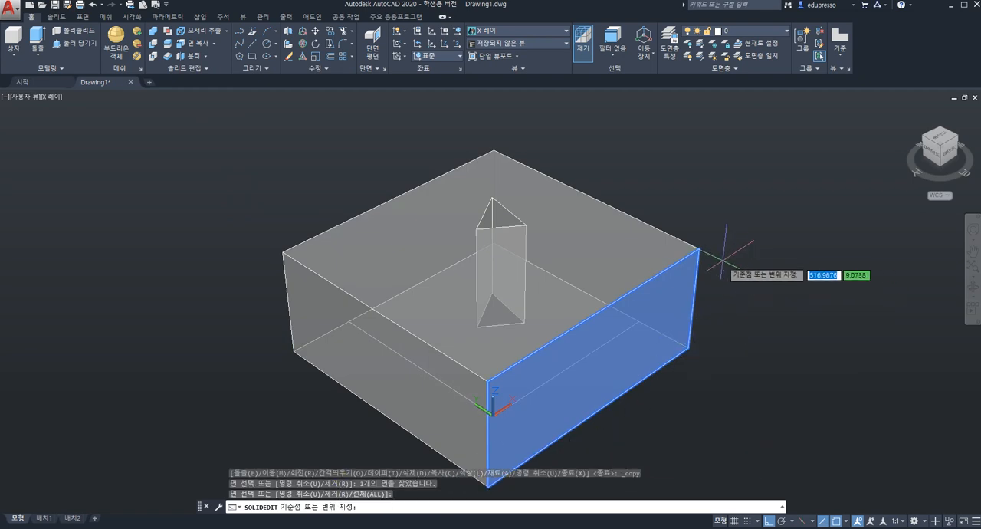
click(698, 249)
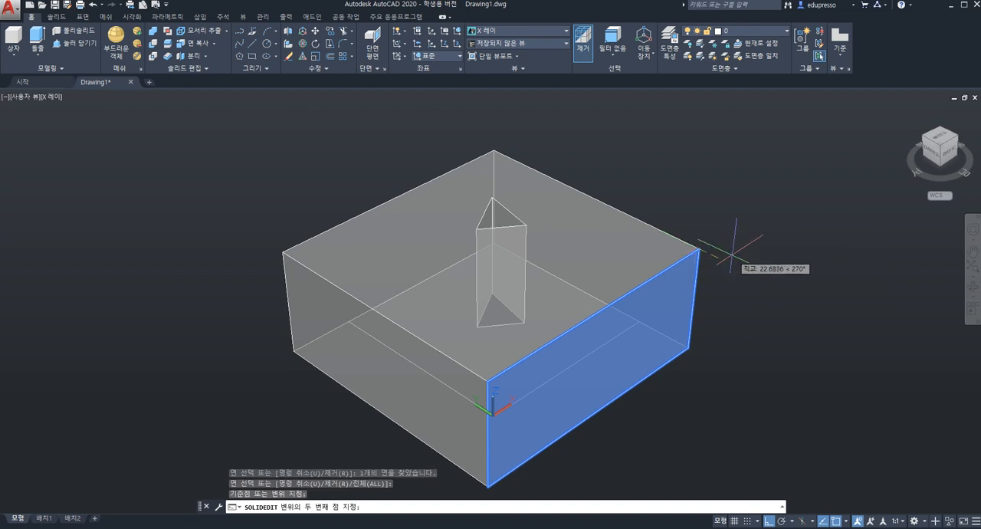
click(860, 293)
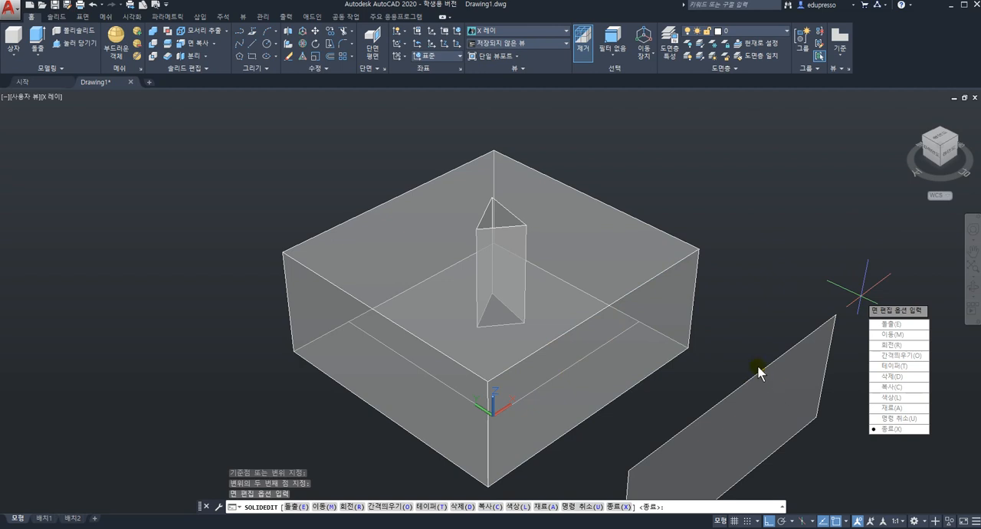
key(Escape)
Undo the face copy, the view changes and both face moves to restore the original box
key(ctrl+z)
key(ctrl+z)
key(ctrl+z)
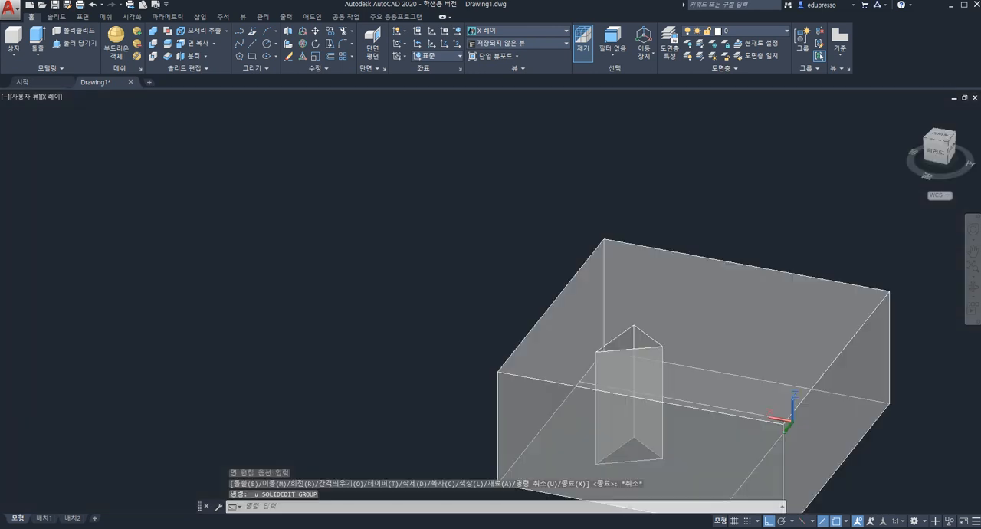
key(ctrl+z)
key(ctrl+z)
key(ctrl+z)
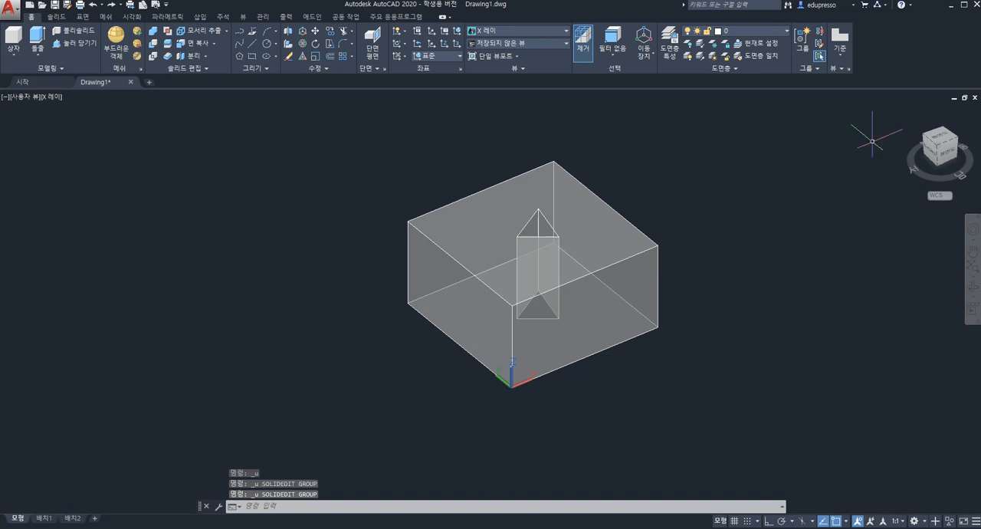
Offset the two slanted side faces of the triangular hole into the opening so the hole gets smaller
click(908, 113)
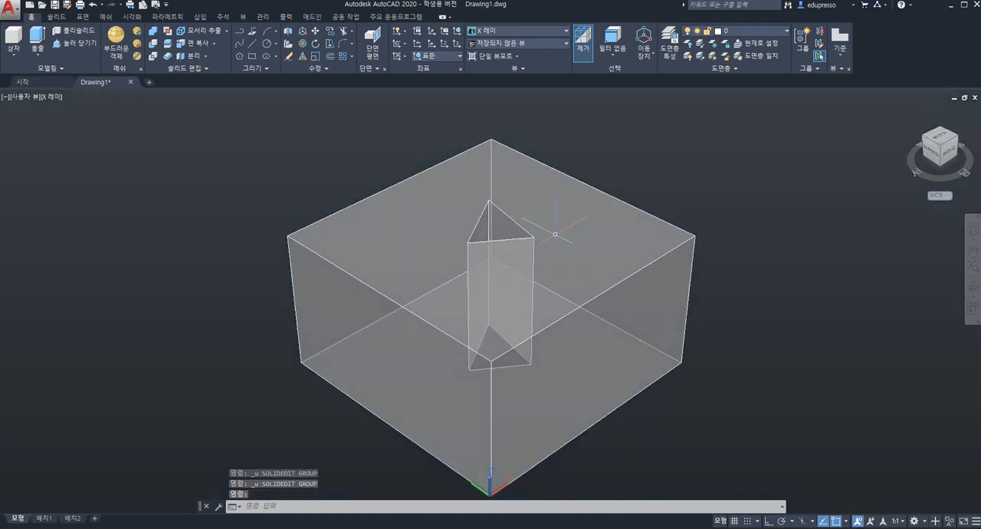
click(213, 44)
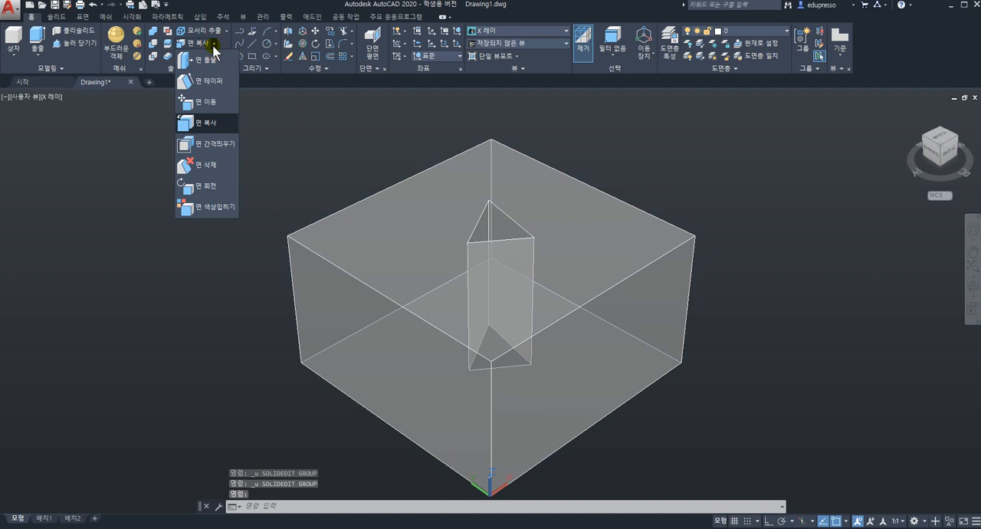
click(217, 153)
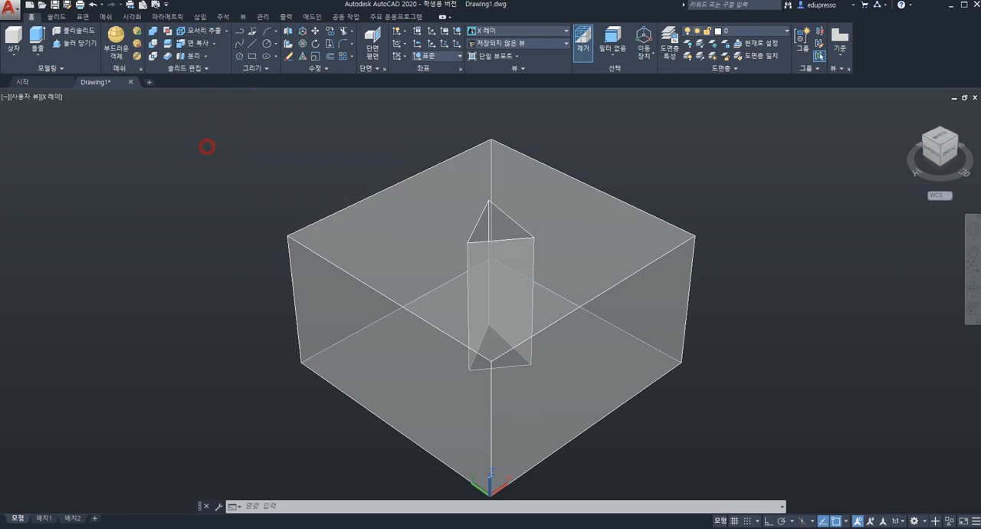
click(477, 220)
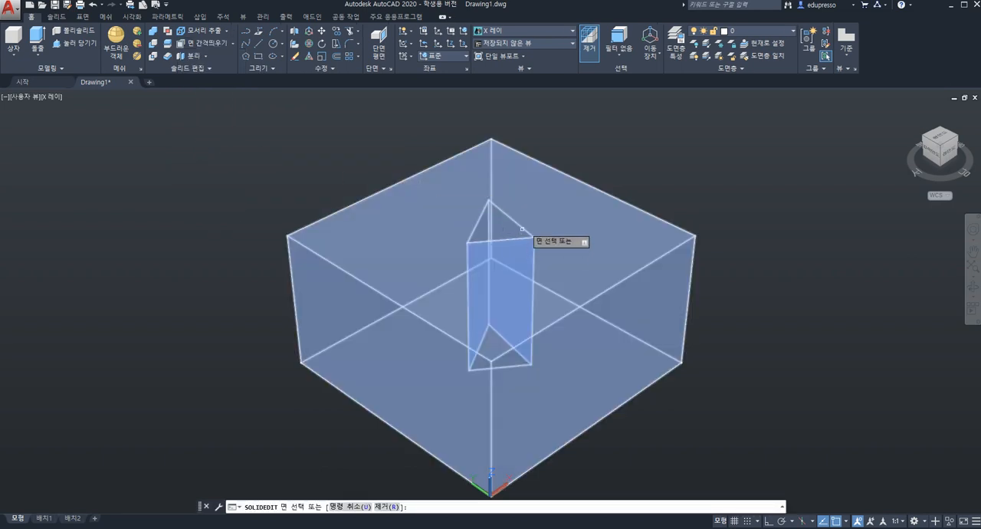
mouse_move(522, 222)
shift+middle_down()
mouse_move(519, 289)
mouse_move(536, 286)
mouse_move(524, 281)
shift+middle_up()
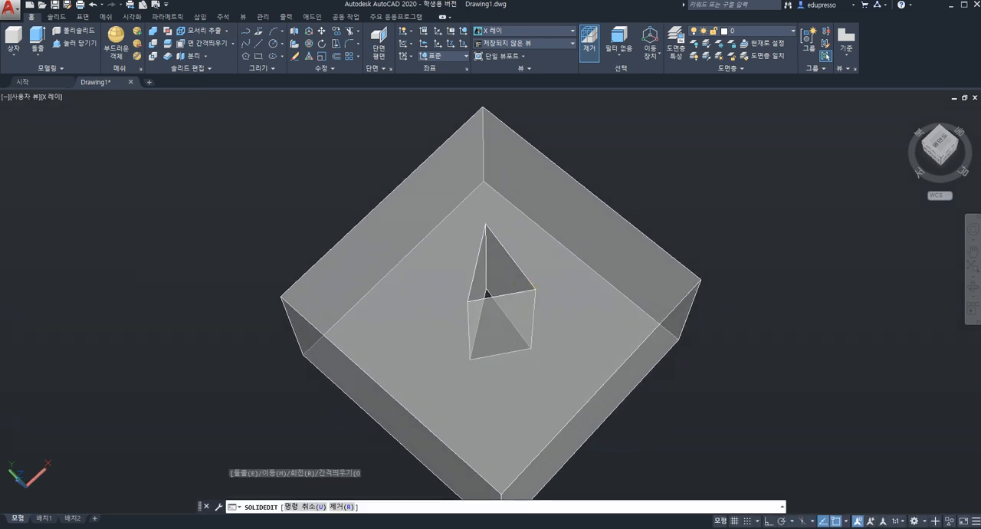
click(508, 270)
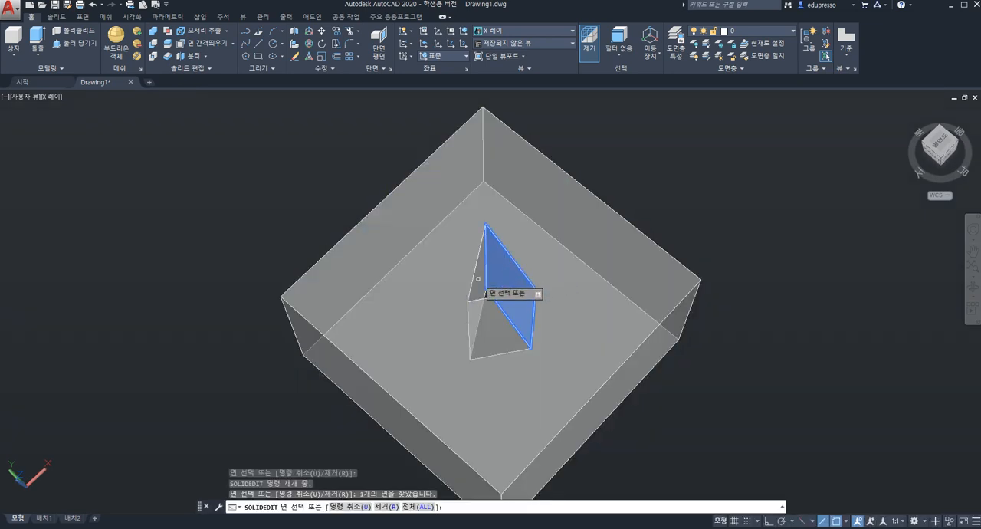
click(480, 279)
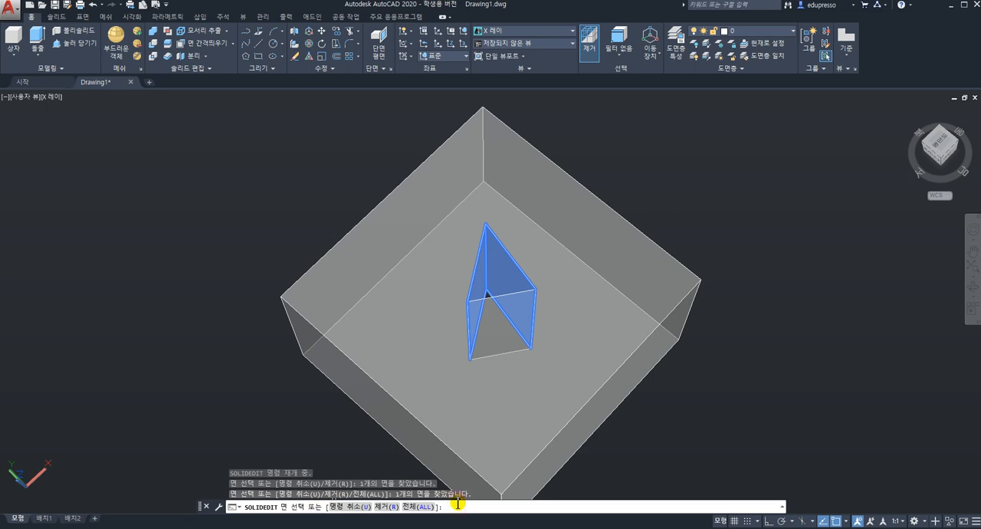
key(Return)
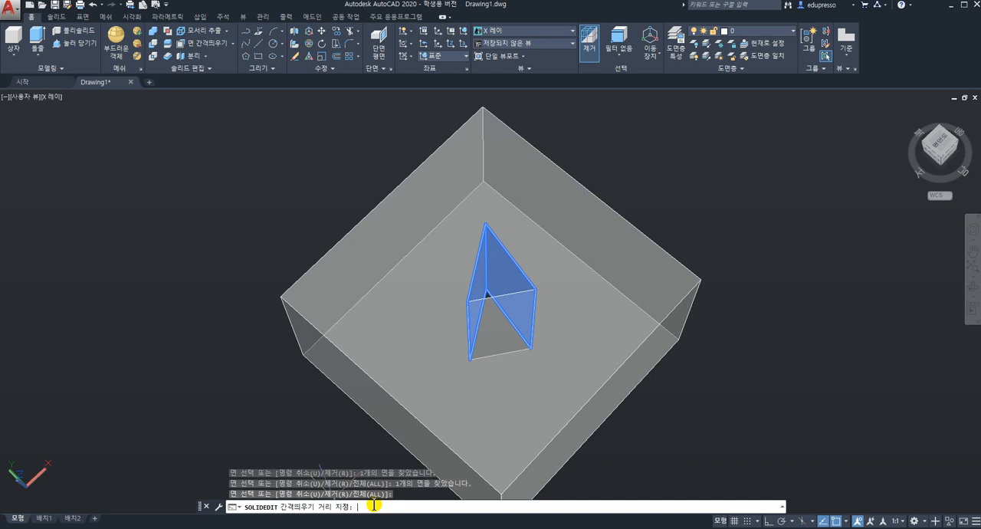
key(Return)
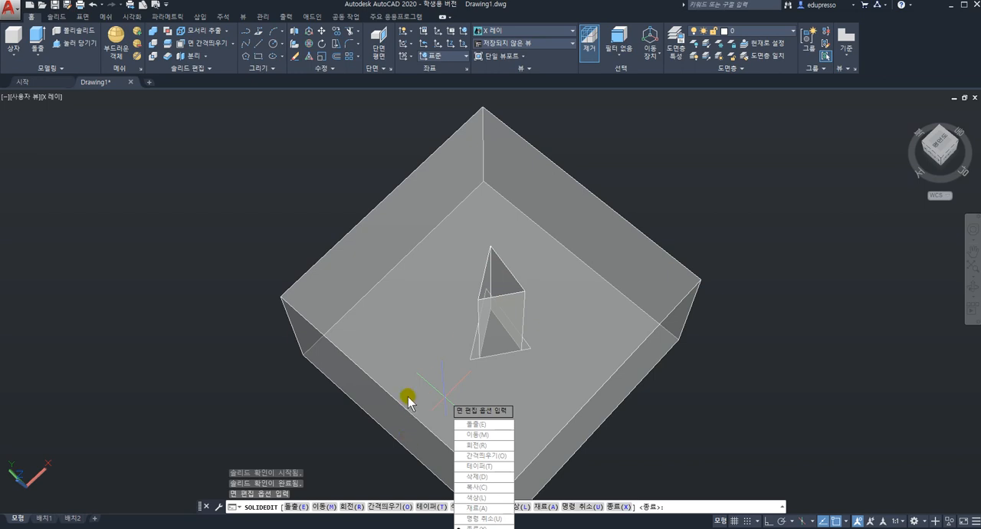
Leave the solid editing command and undo the offset of the triangular hole's faces and the view change
key(Escape)
key(ctrl+z)
key(ctrl+z)
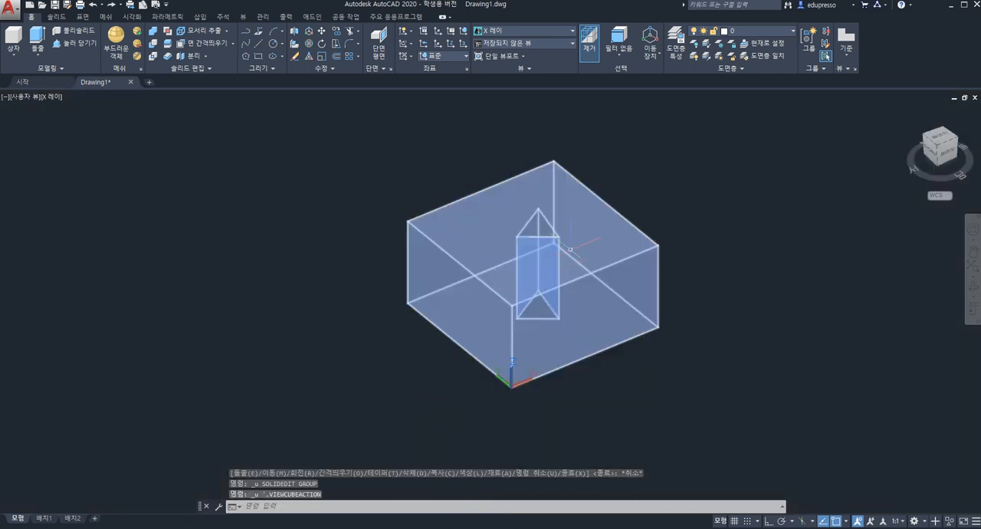
shift+middle_drag(570, 242, 566, 292)
scroll(540, 230, up, 5)
scroll(539, 230, down, 2)
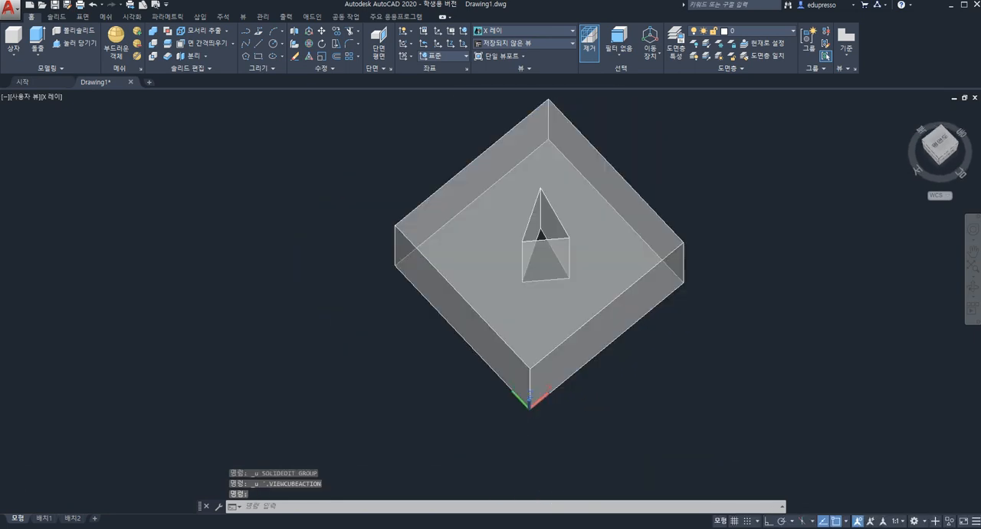
click(204, 46)
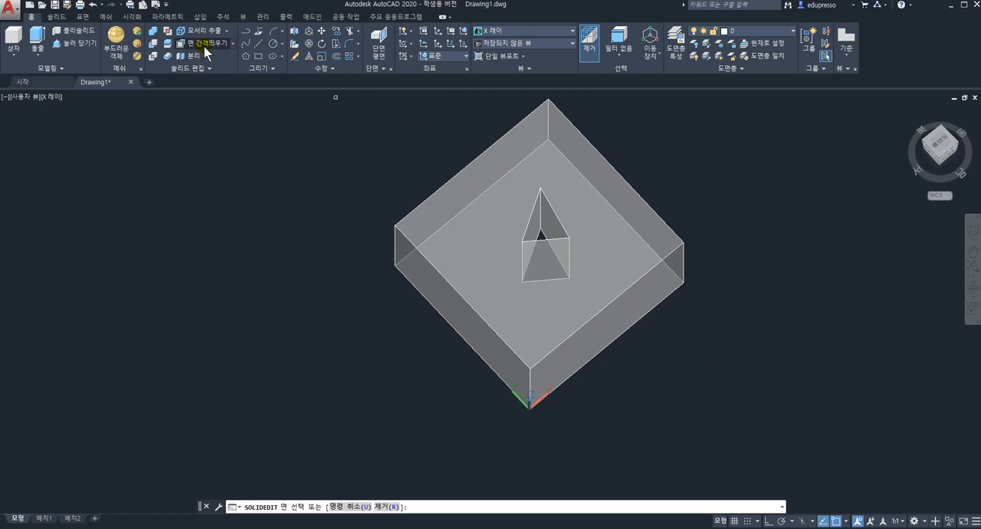
click(550, 224)
click(533, 229)
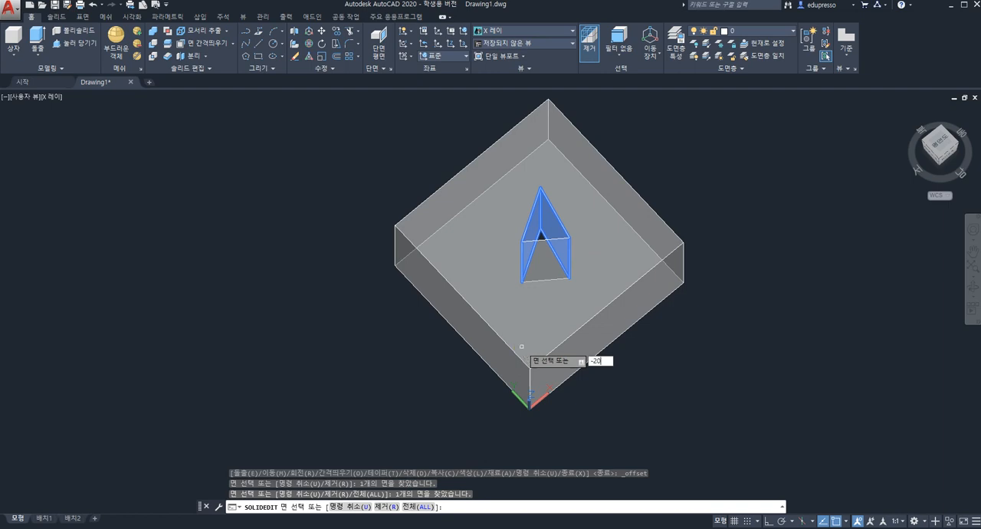
key(Return)
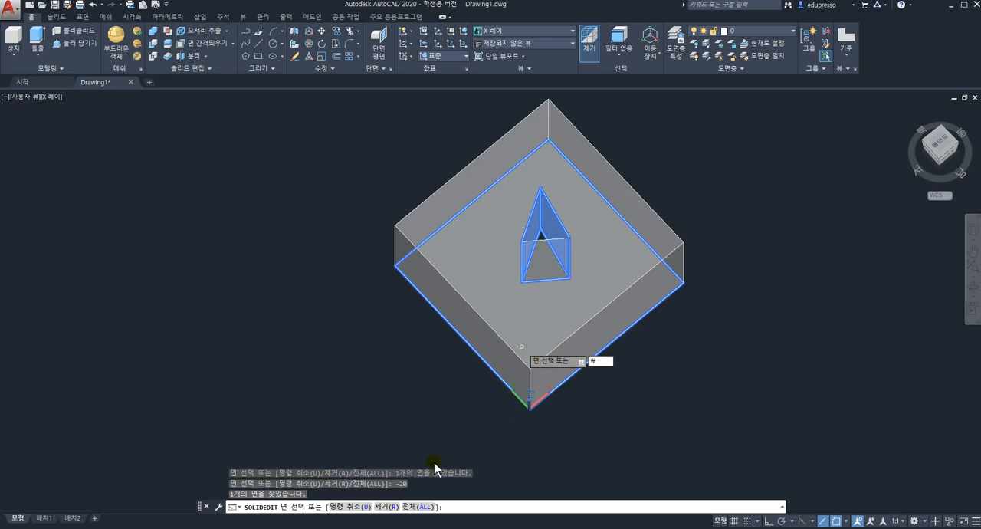
key(Escape)
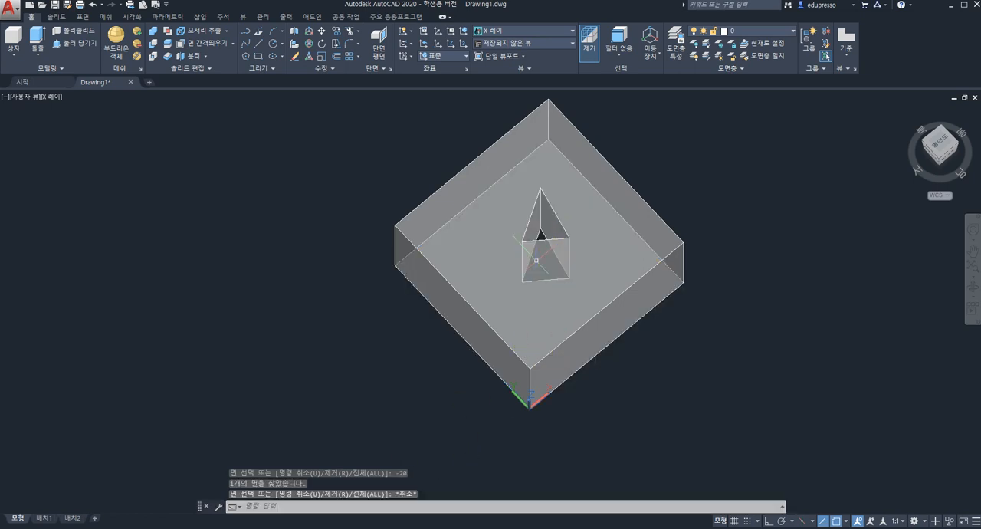
Offset the two slanted side faces of the triangular hole by -20 so the hole gets larger
click(207, 44)
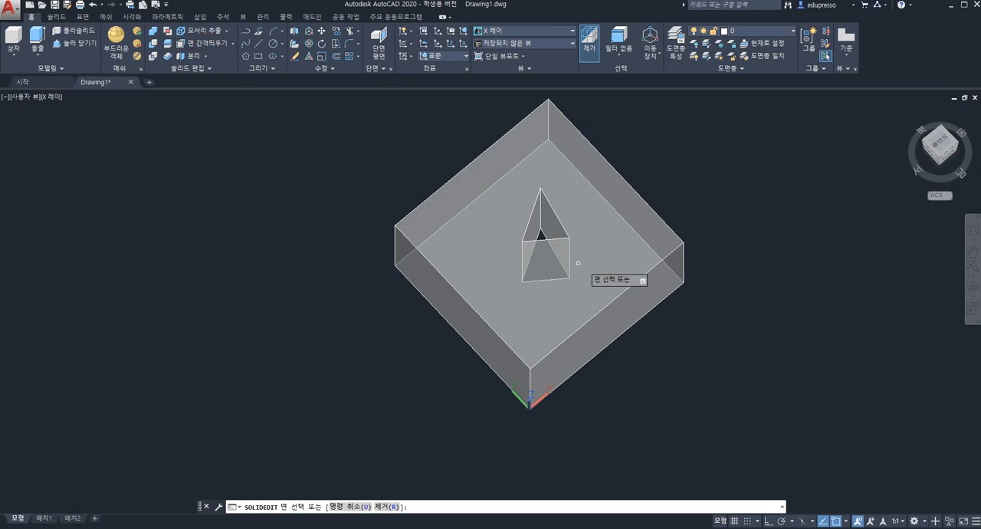
click(562, 230)
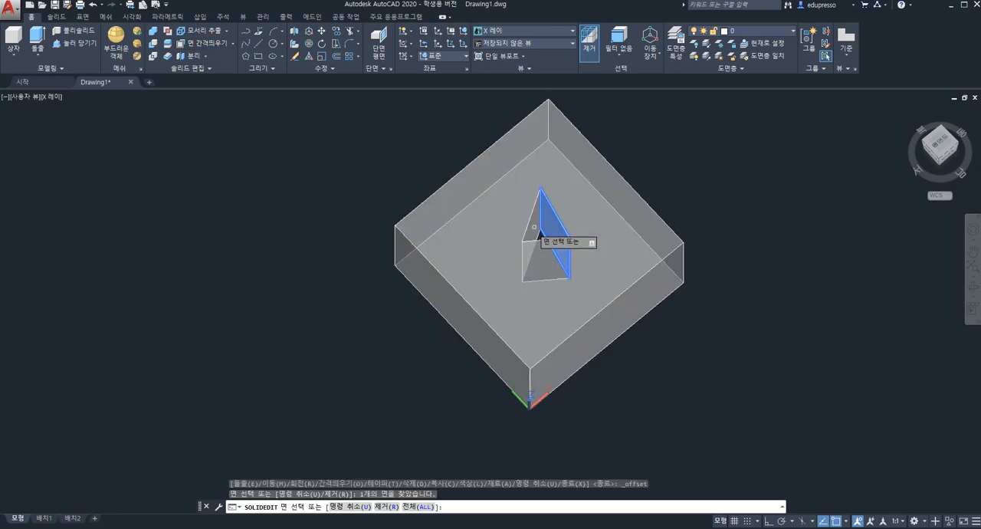
click(538, 233)
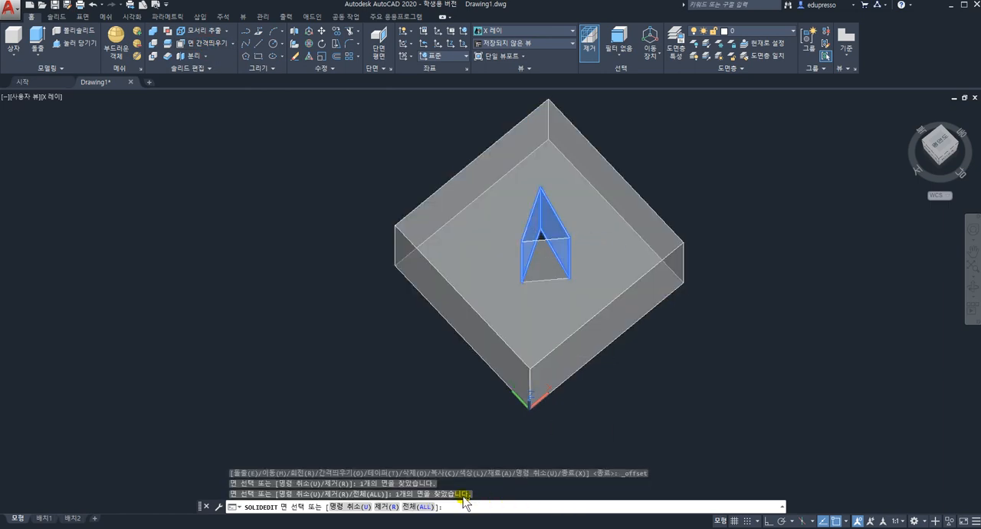
key(Return)
click(374, 504)
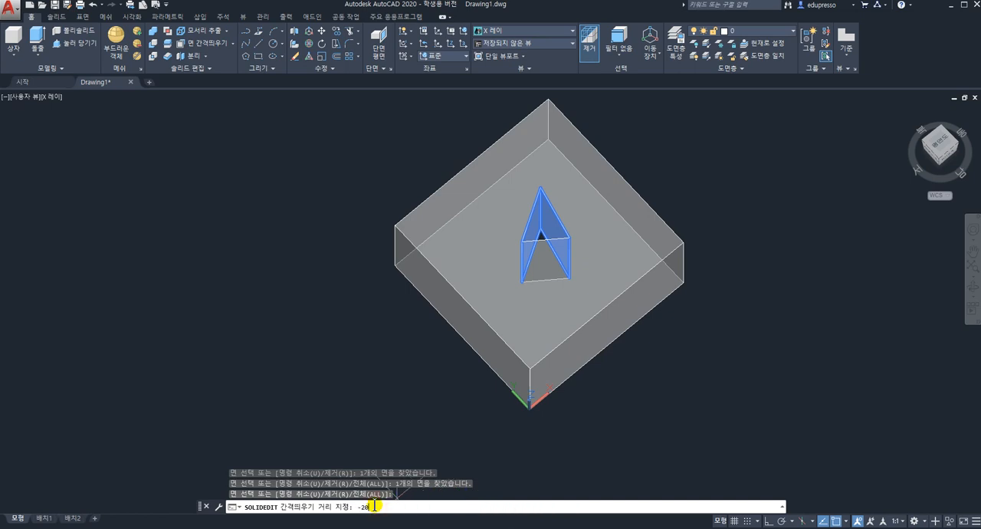
key(Return)
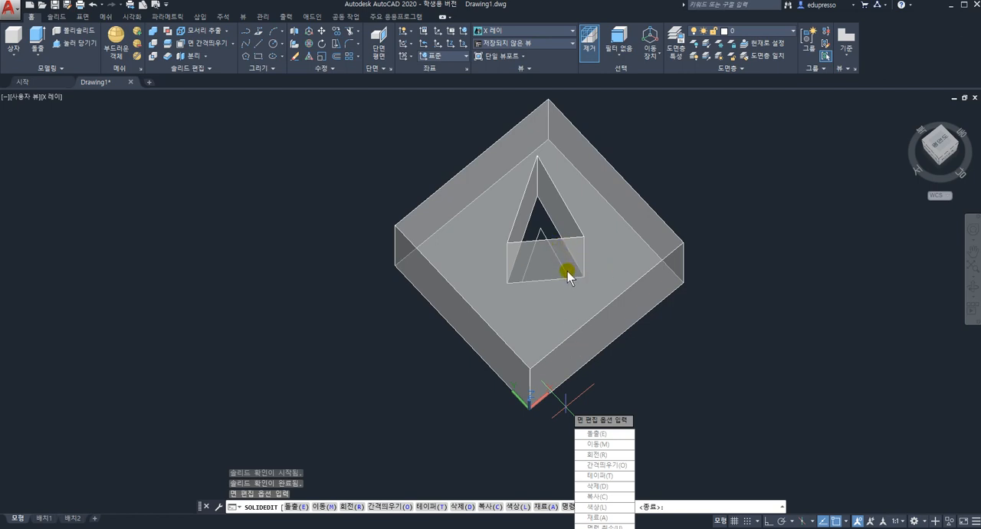
Leave the solid editing command and undo the -20 offset of the triangular hole's faces
key(Escape)
key(ctrl+z)
key(ctrl+z)
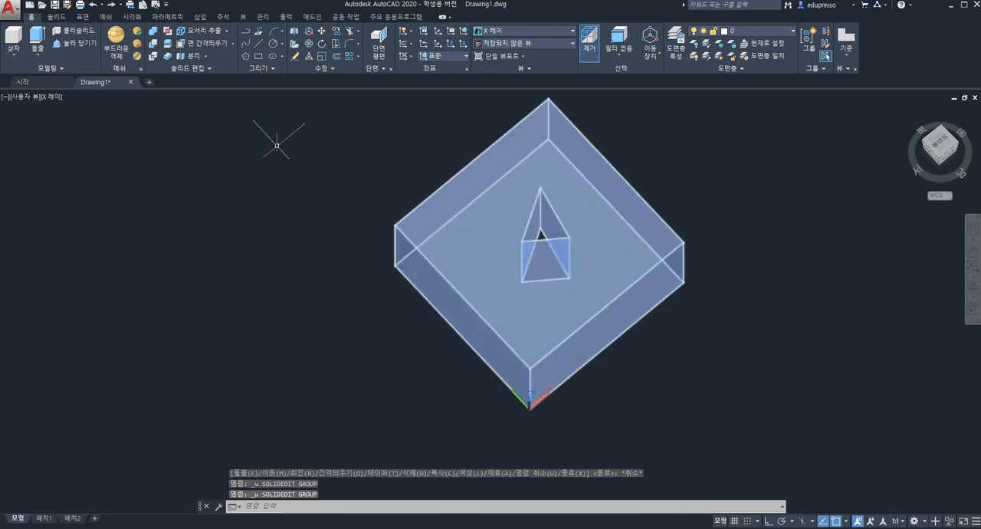
Color the box's side face along the X axis with color index 18
click(234, 45)
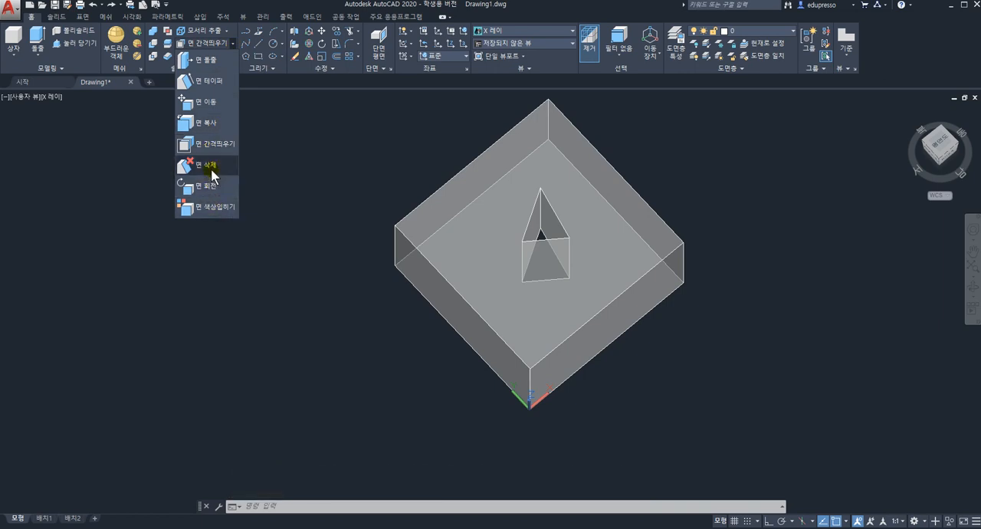
click(211, 205)
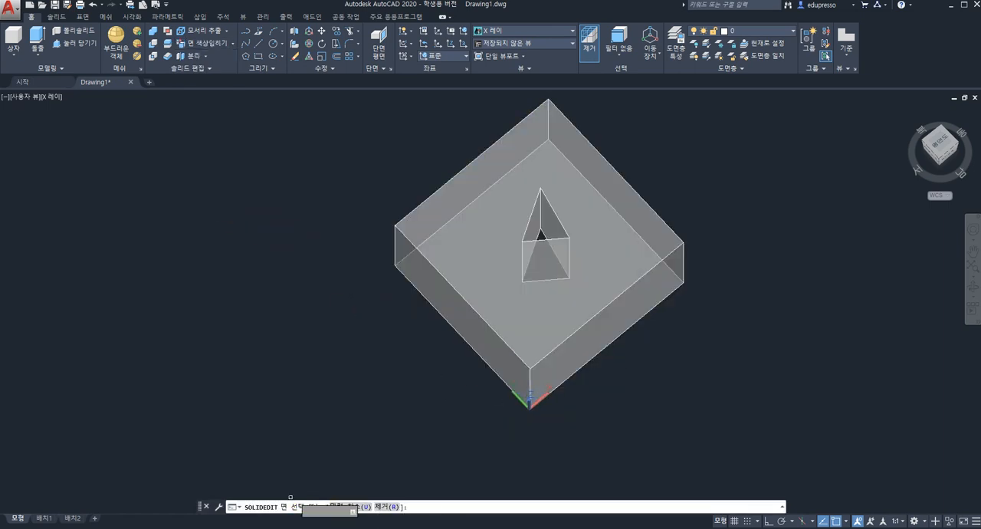
click(589, 346)
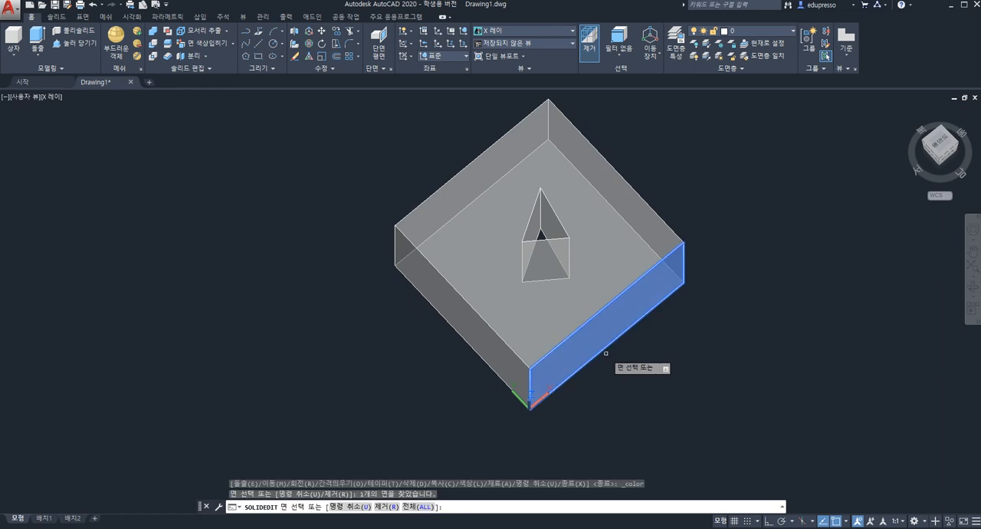
key(Return)
drag(452, 165, 781, 159)
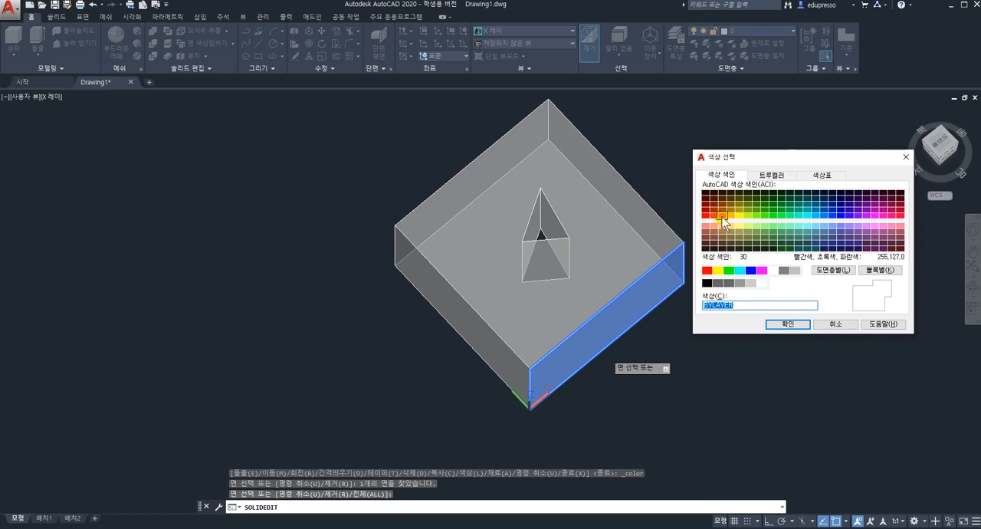
click(706, 194)
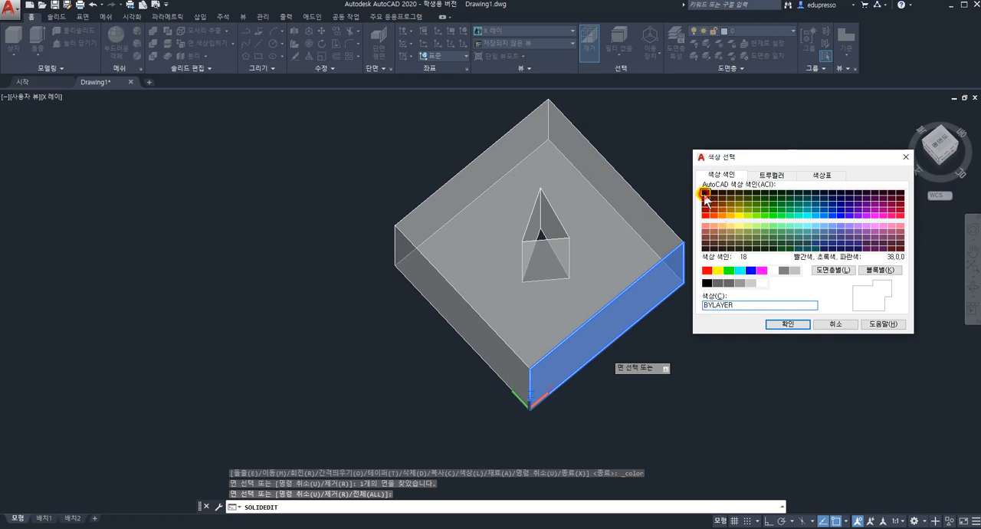
click(788, 323)
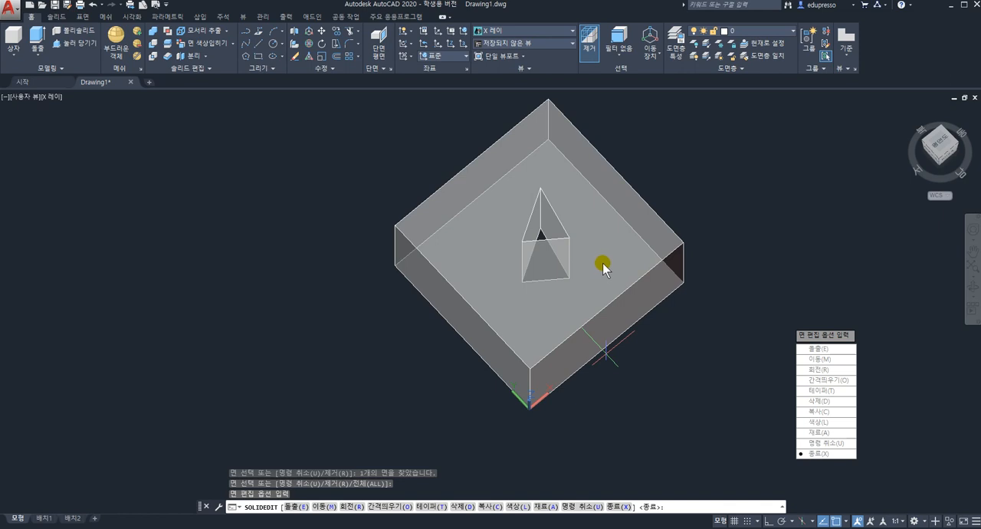
Leave the face editing command and show the box in the Realistic visual style from a lower angle to check the colored face
shift+middle_drag(591, 263, 593, 223)
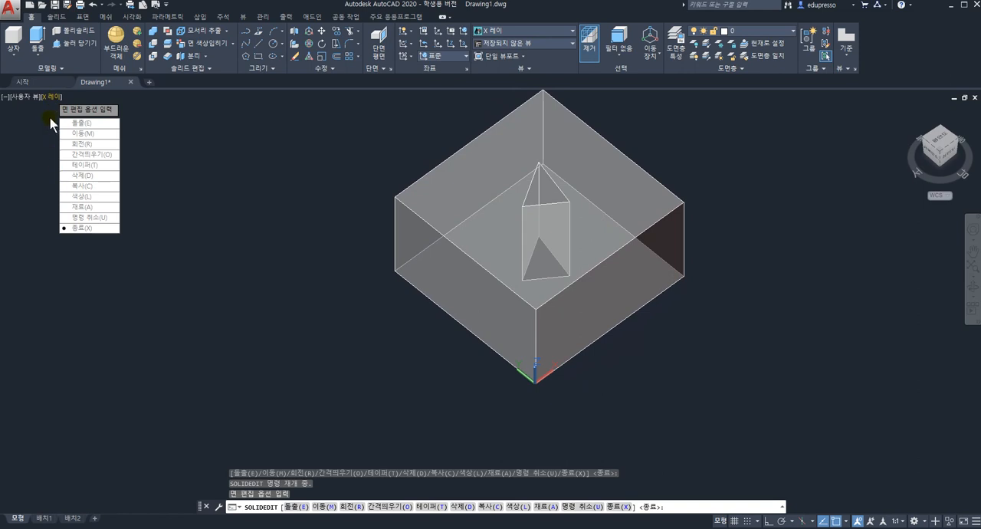
key(Escape)
key(Escape)
key(Escape)
click(55, 99)
click(112, 161)
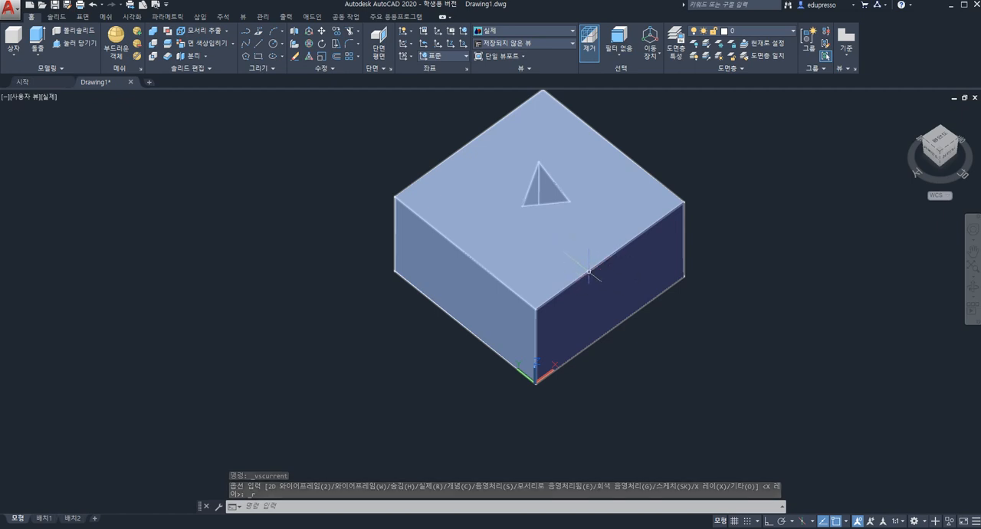
shift+middle_drag(581, 231, 615, 213)
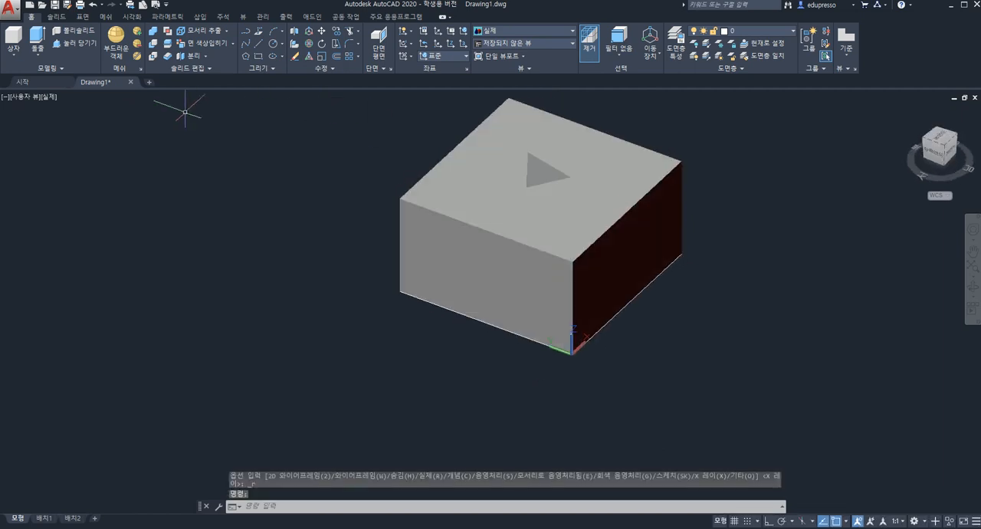
Undo the view changes, the Realistic visual style and the face coloring
key(Escape)
key(ctrl+z)
key(ctrl+z)
key(ctrl+z)
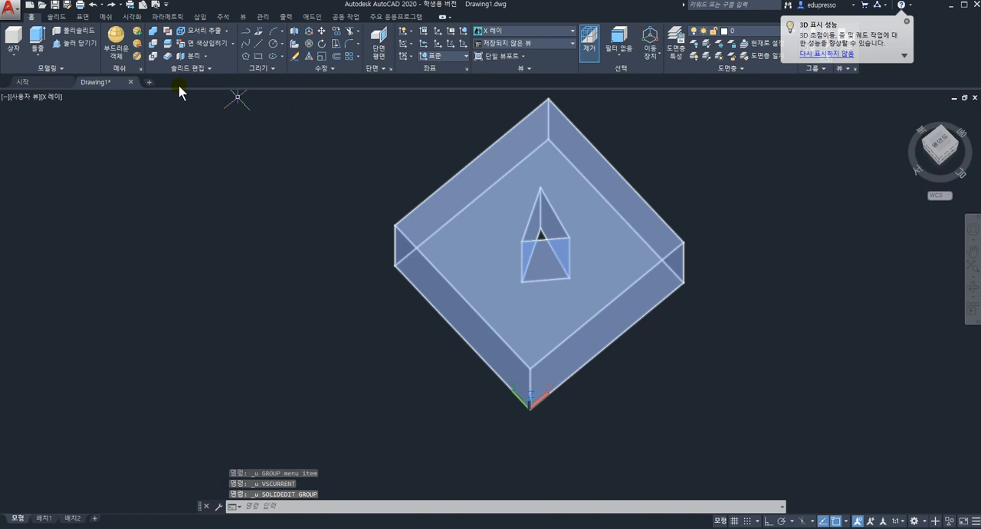
Rotate all three side faces of the triangular hole by 20 degrees about the vertical edge where the two slanted faces meet
click(233, 44)
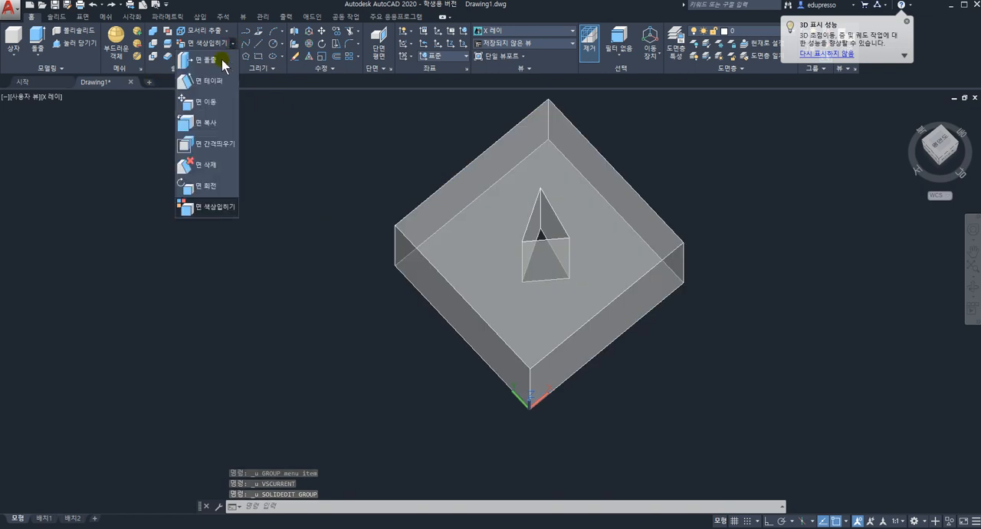
click(214, 189)
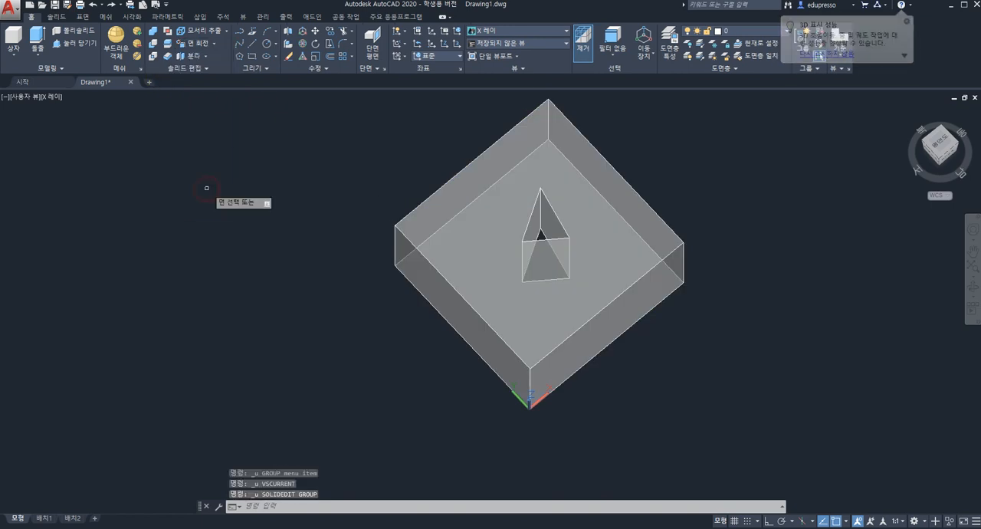
click(547, 221)
click(534, 230)
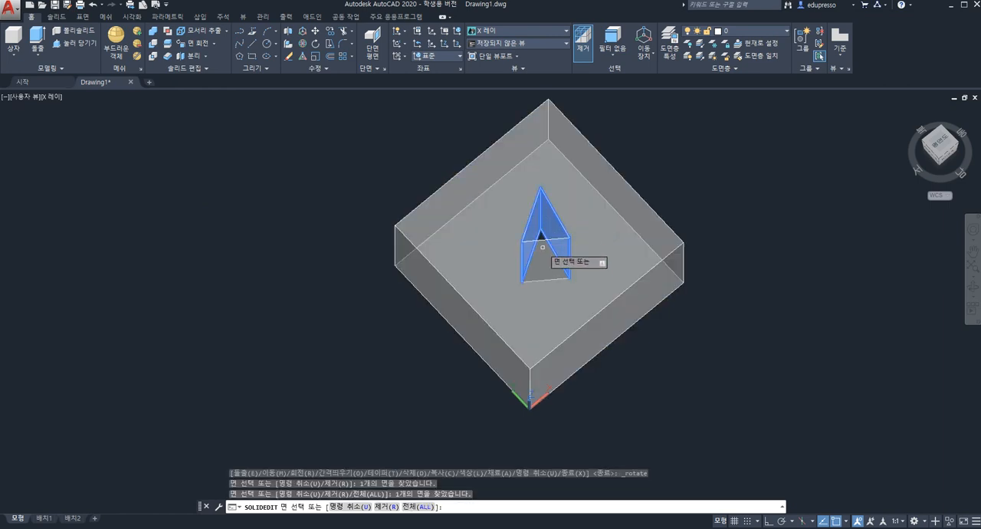
shift+middle_drag(544, 206, 771, 220)
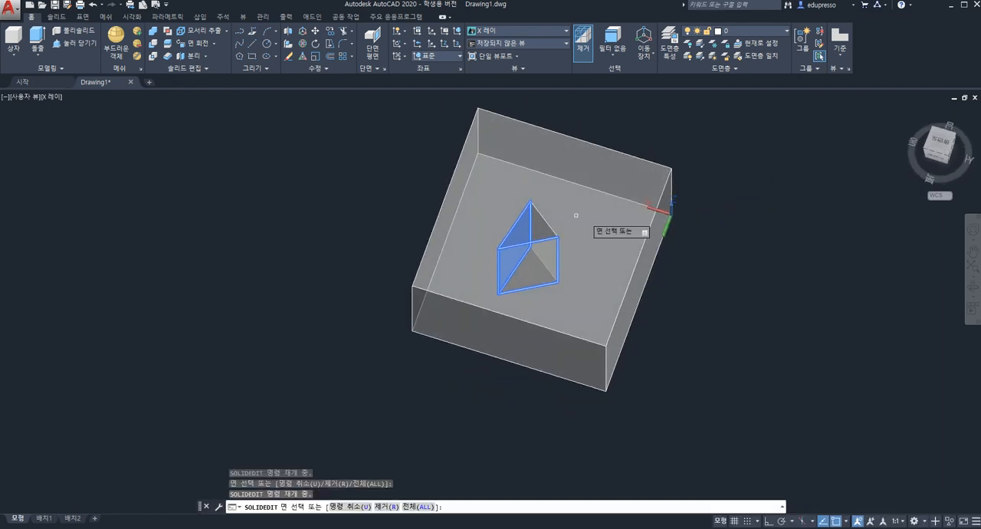
click(542, 231)
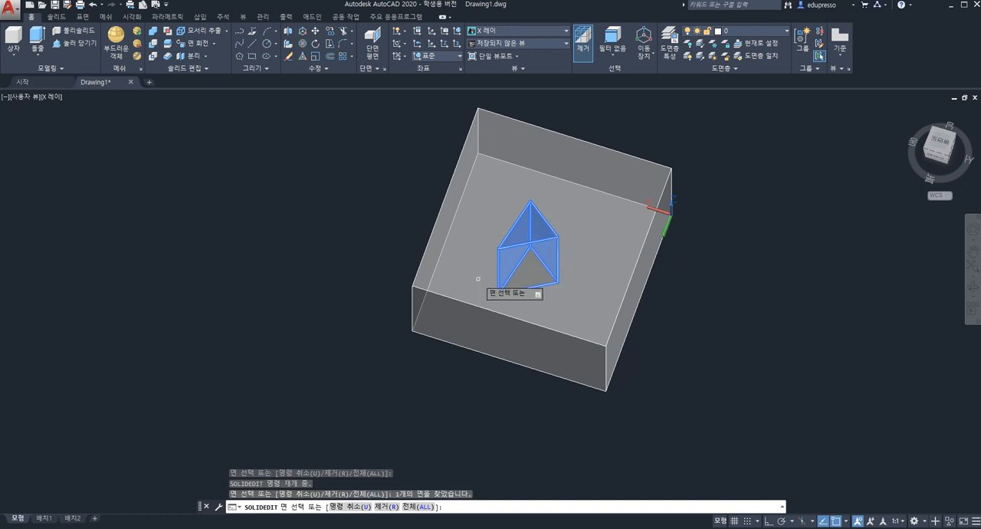
key(Return)
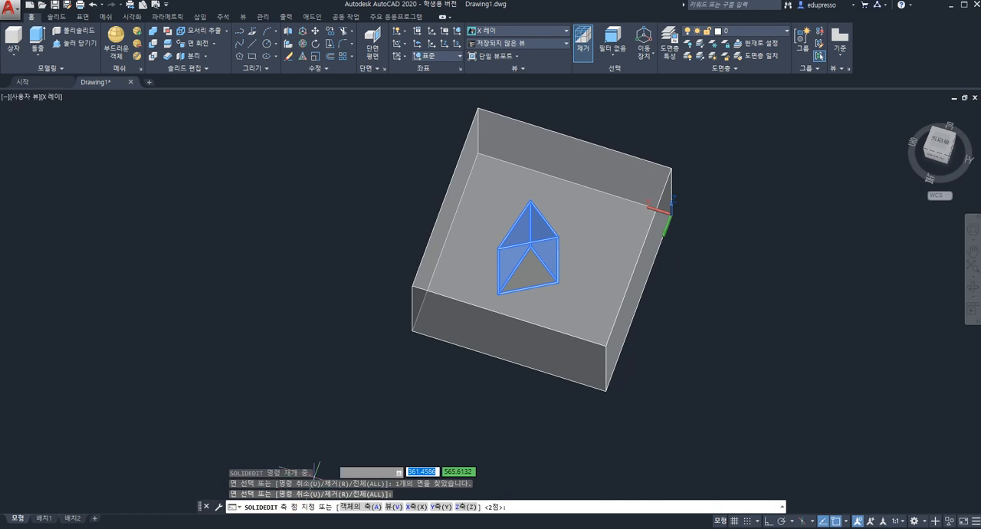
scroll(569, 262, up, 3)
scroll(573, 267, down, 3)
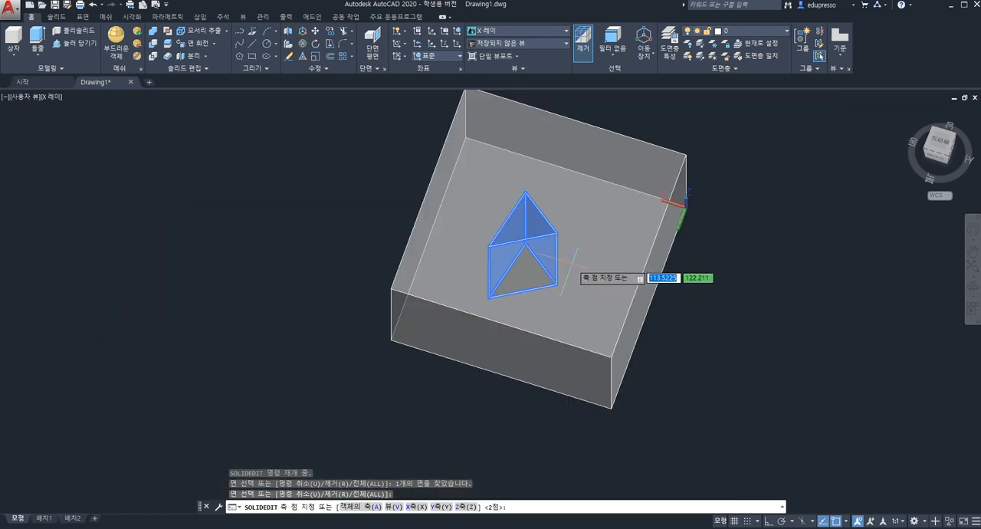
scroll(546, 242, up, 2)
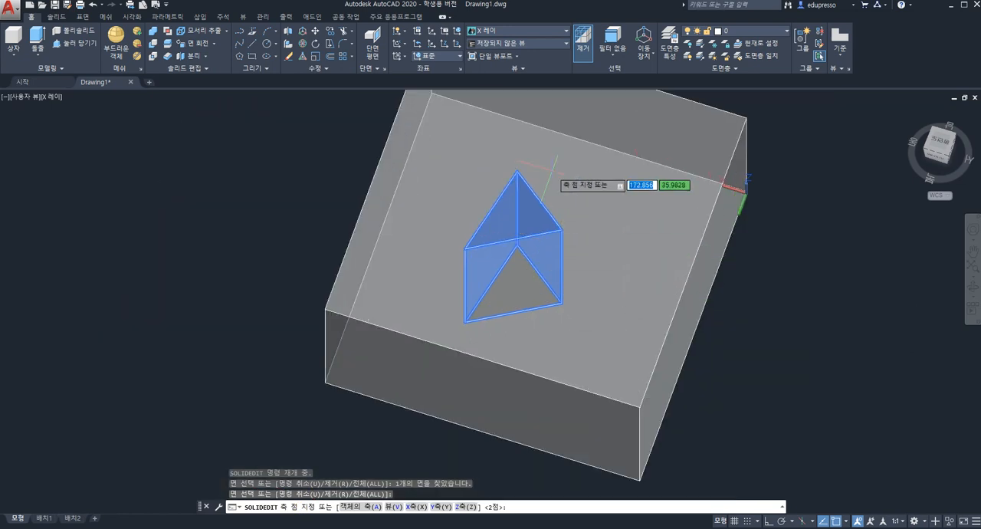
click(517, 172)
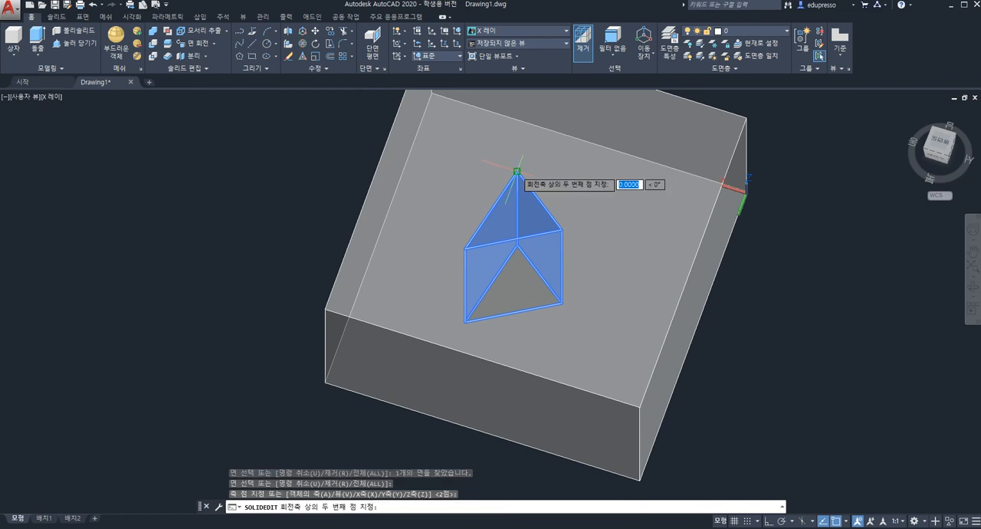
click(517, 245)
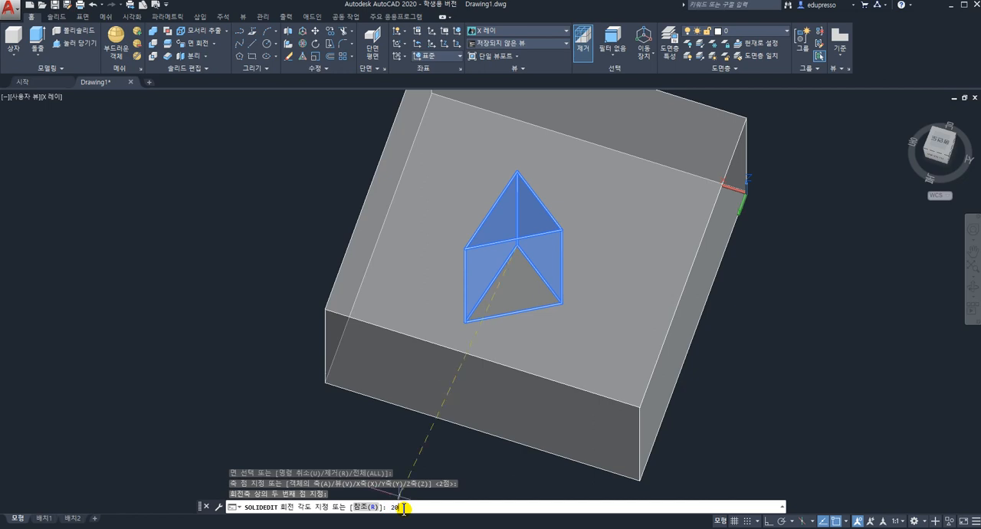
key(Return)
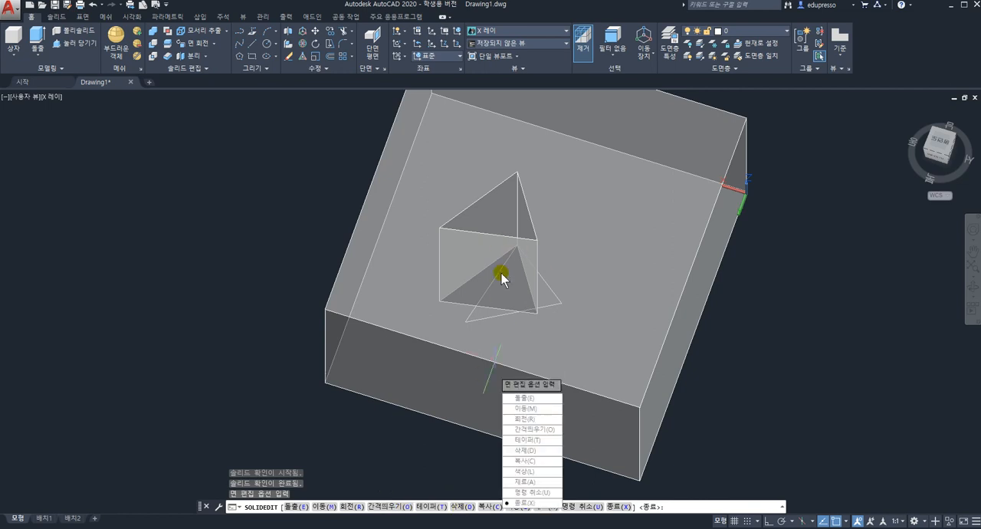
Leave the solid editing command and undo the rotation of the hole's faces and the view changes
key(Escape)
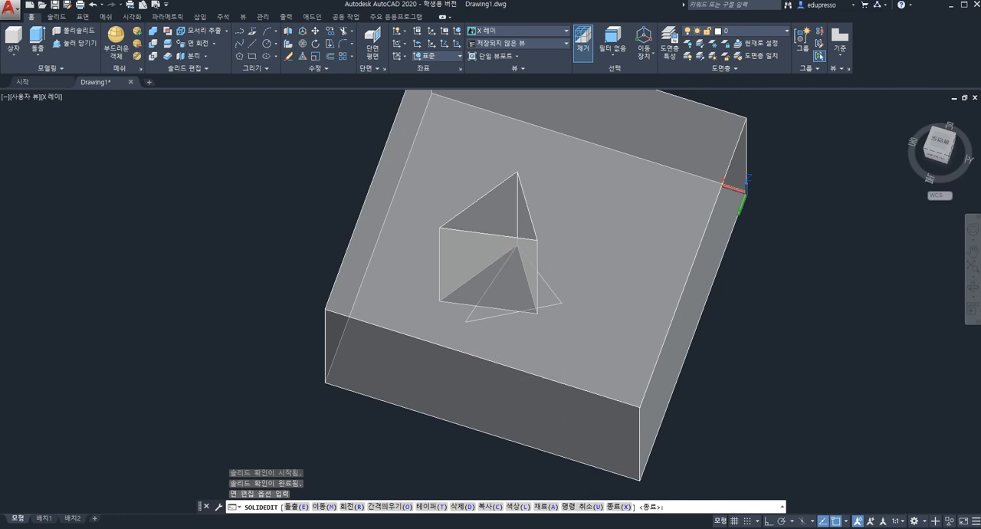
key(ctrl+z)
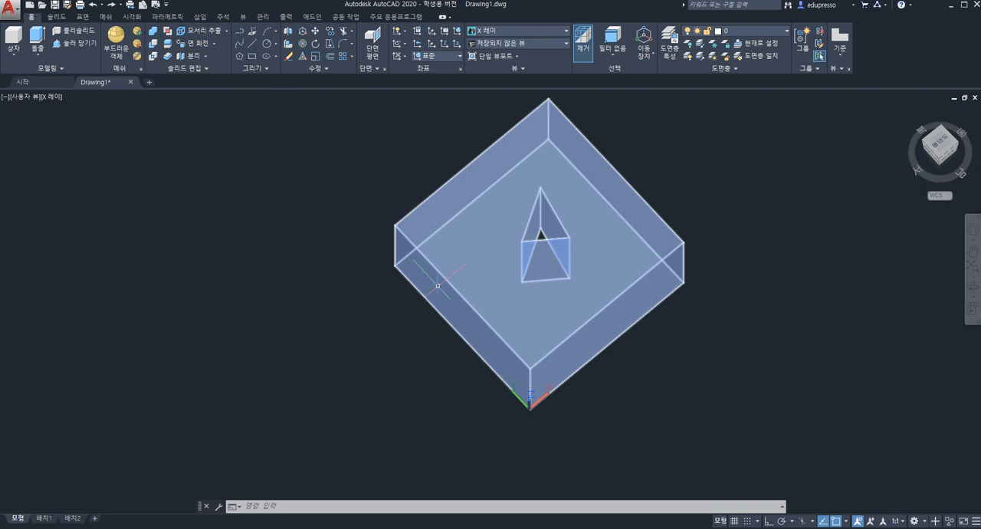
key(Escape)
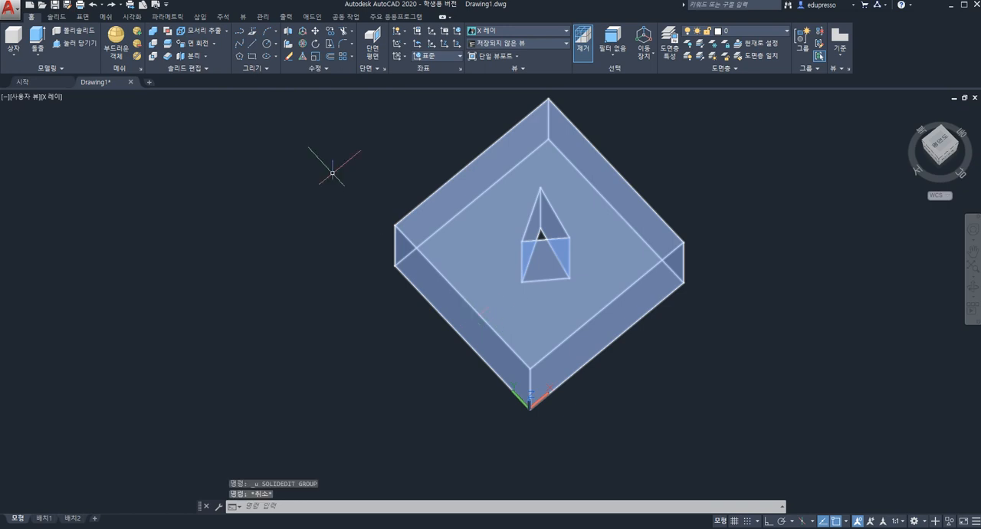
Rotate the box's outer side face along the Y axis by 10 degrees about its vertical edge away from the origin
click(196, 43)
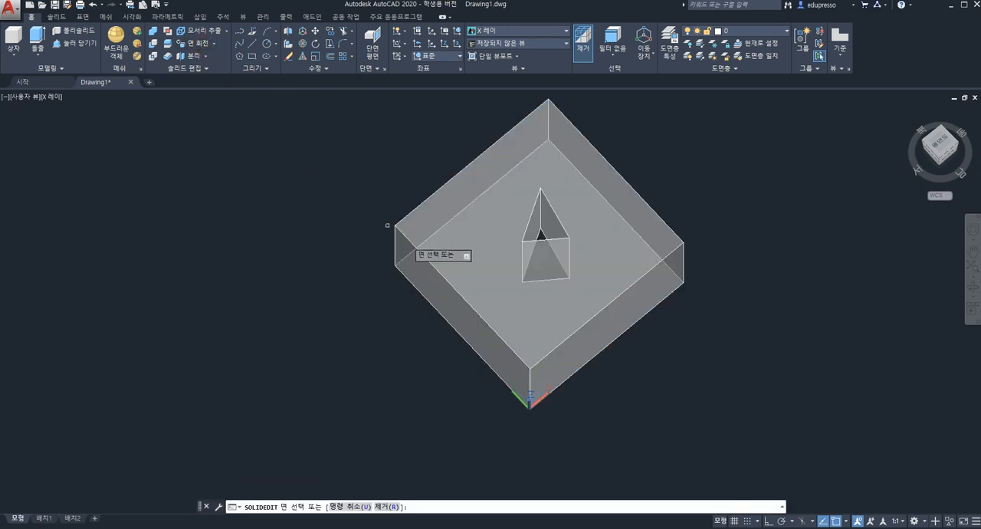
click(435, 285)
key(Return)
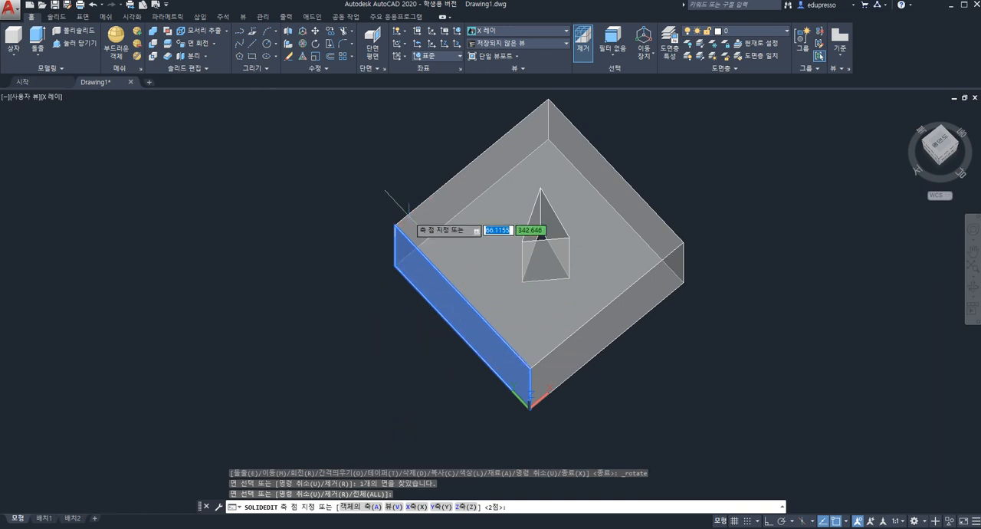
click(394, 226)
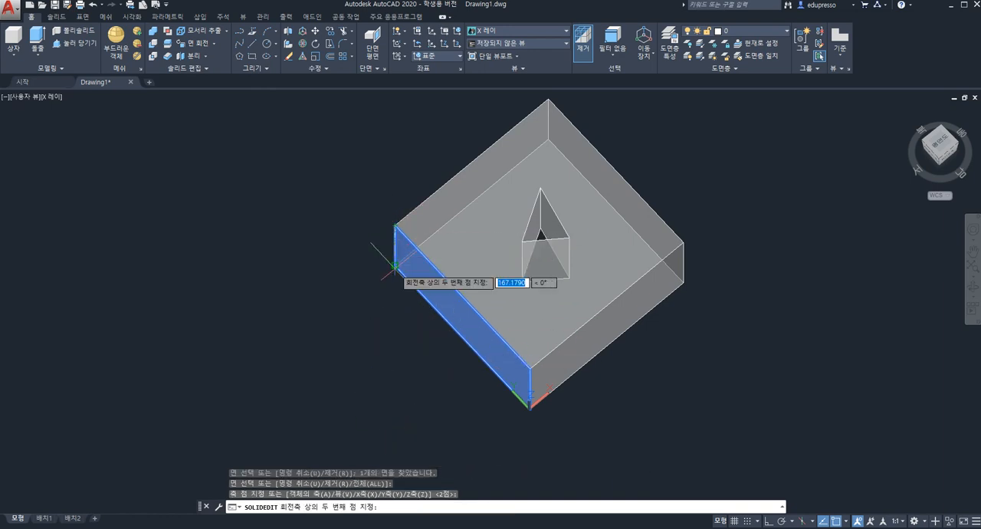
click(395, 266)
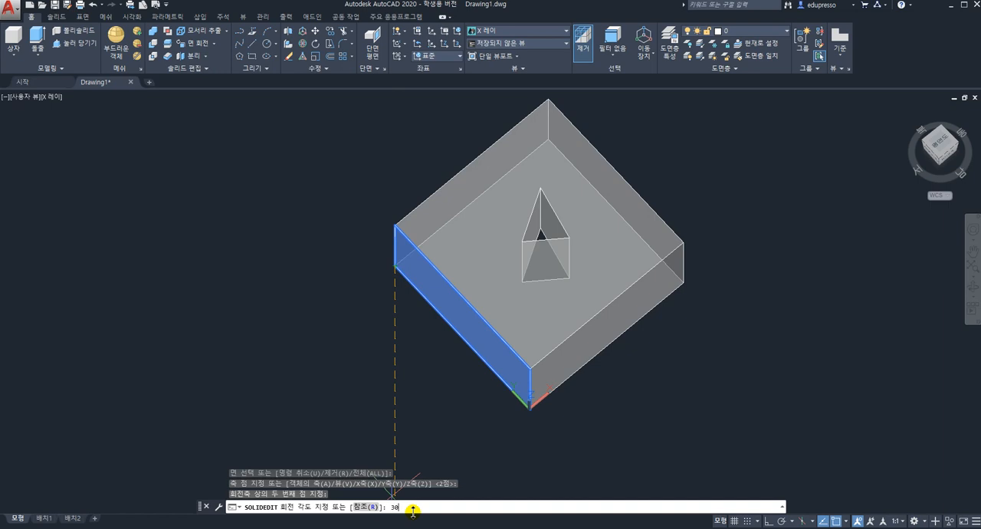
text(10)
key(Return)
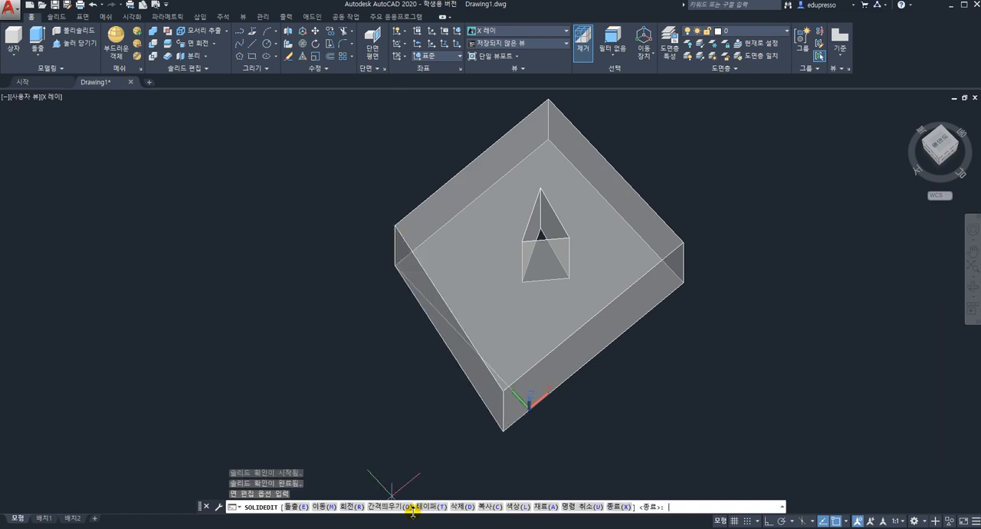
Leave the solid editing command and undo the outer face rotation together with the earlier view changes
key(Down)
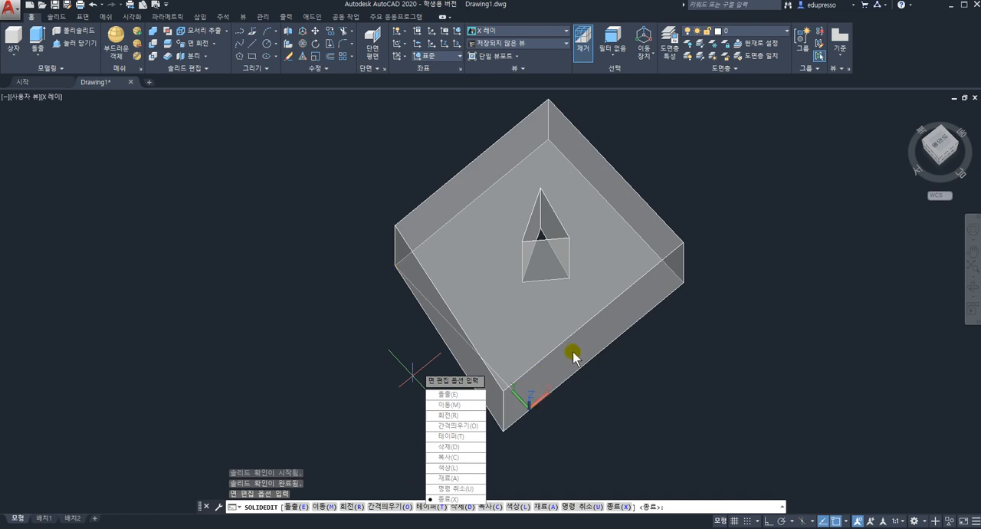
key(Escape)
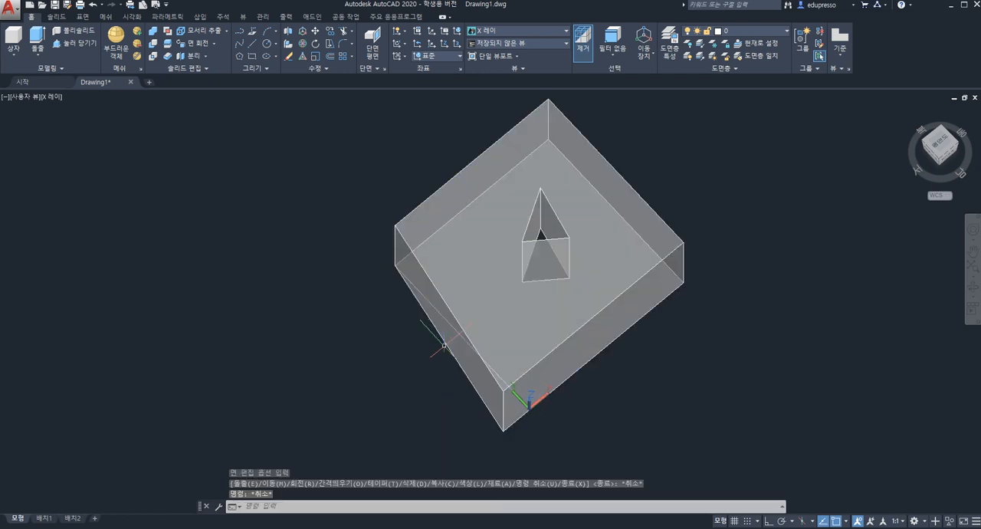
key(ctrl+z)
key(ctrl+z)
key(ctrl+z)
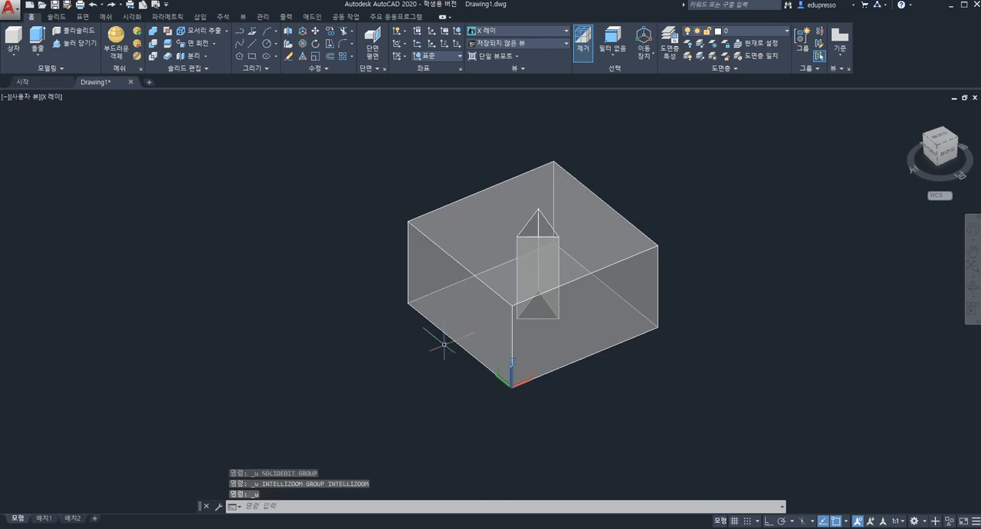
click(212, 45)
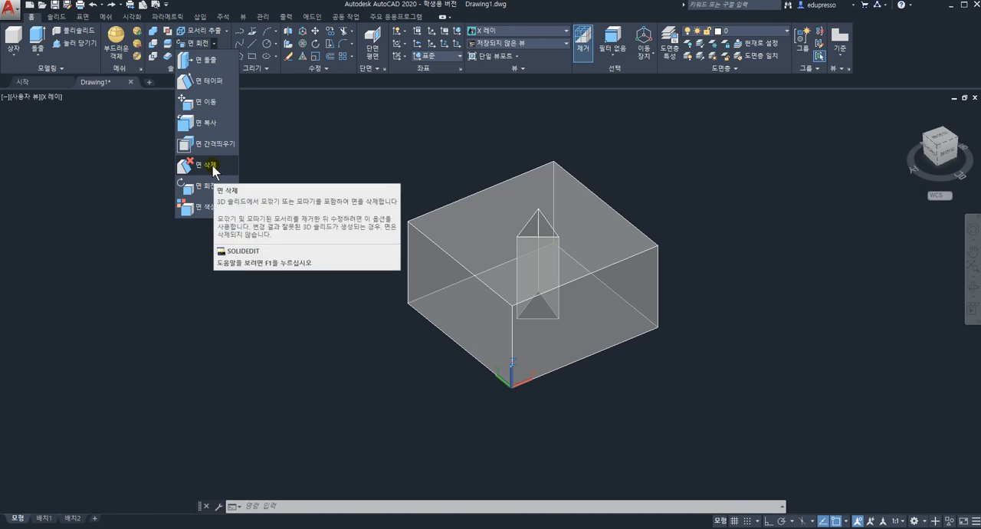
key(Escape)
key(Escape)
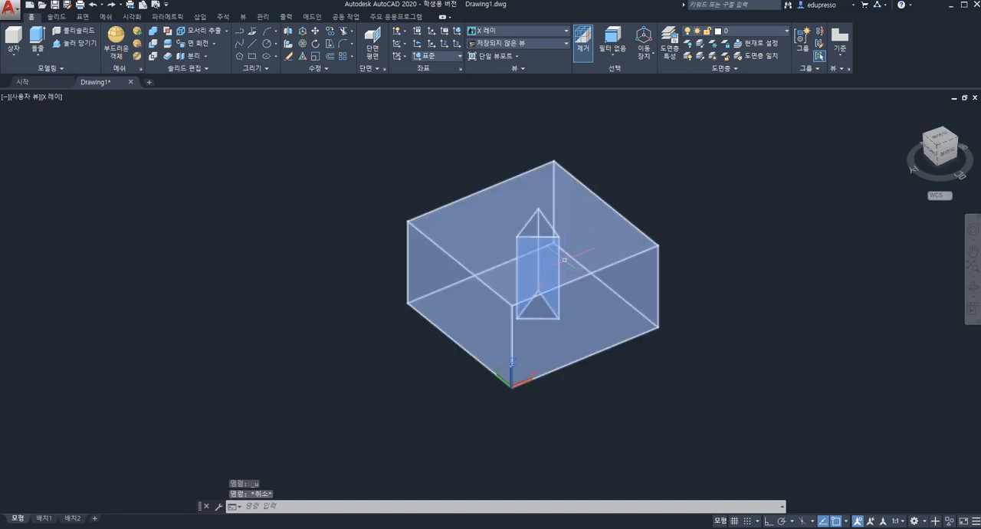
Fillet the box's vertical edge at the far end of the X axis with a radius of 30
click(57, 17)
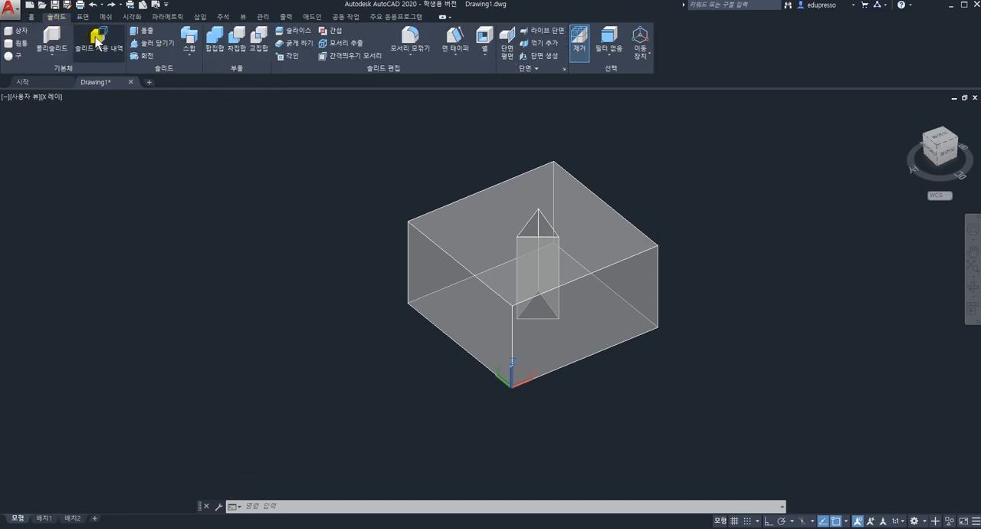
click(412, 56)
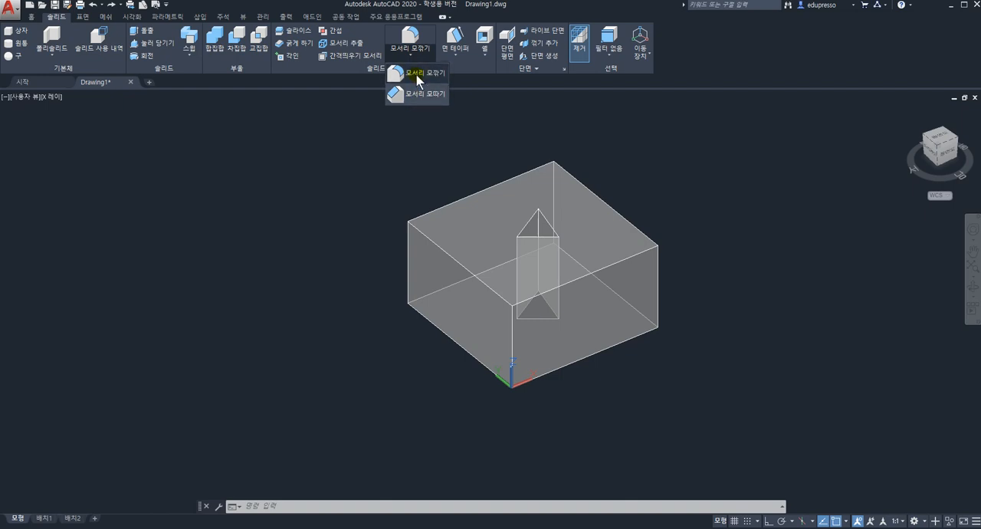
click(417, 75)
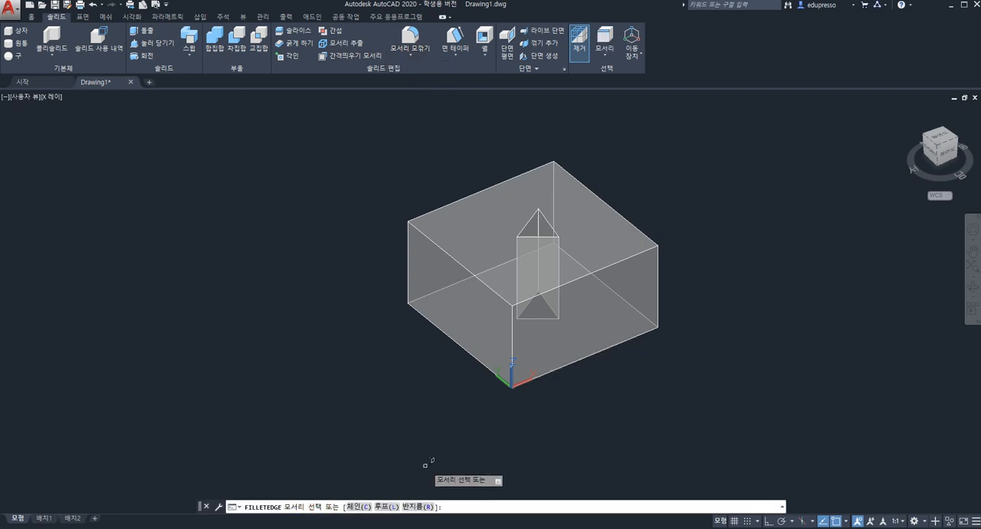
click(658, 299)
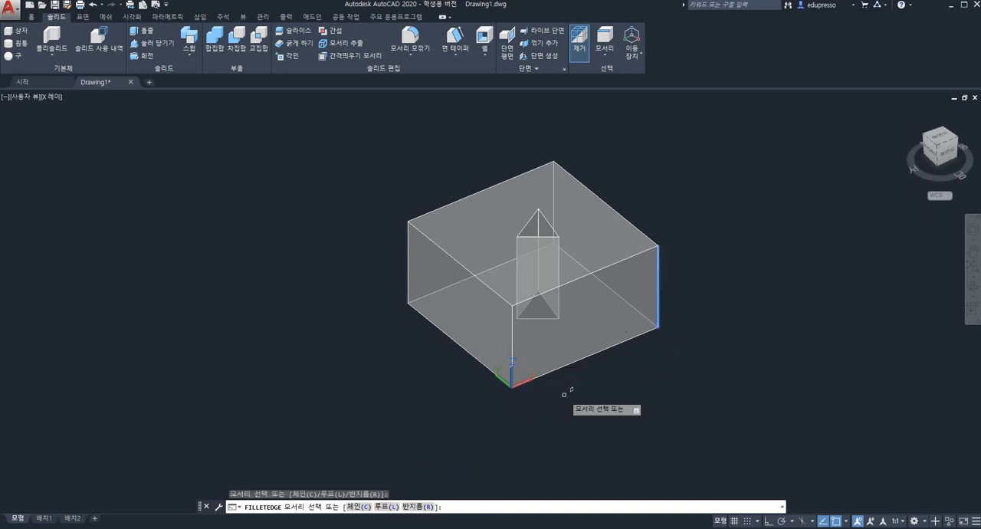
click(425, 506)
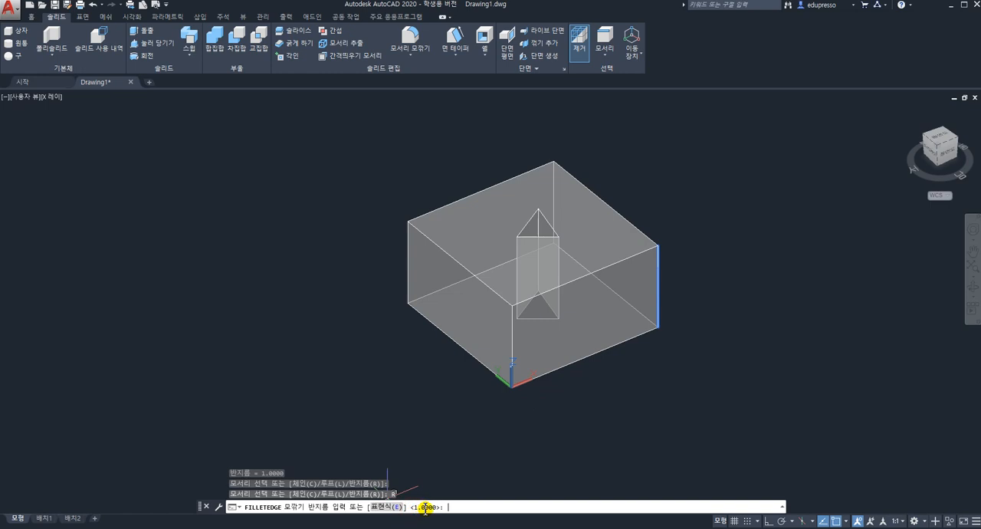
text(30)
key(Return)
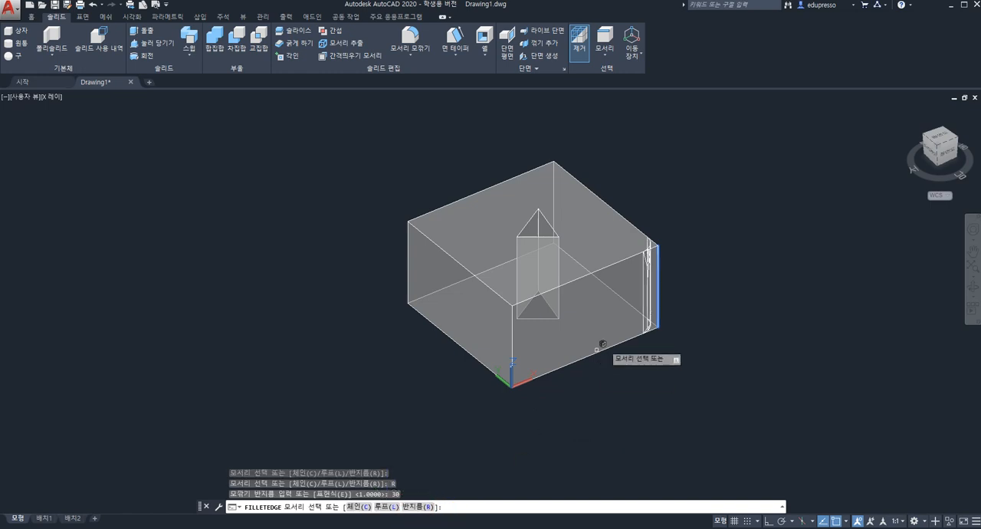
key(Return)
key(Return)
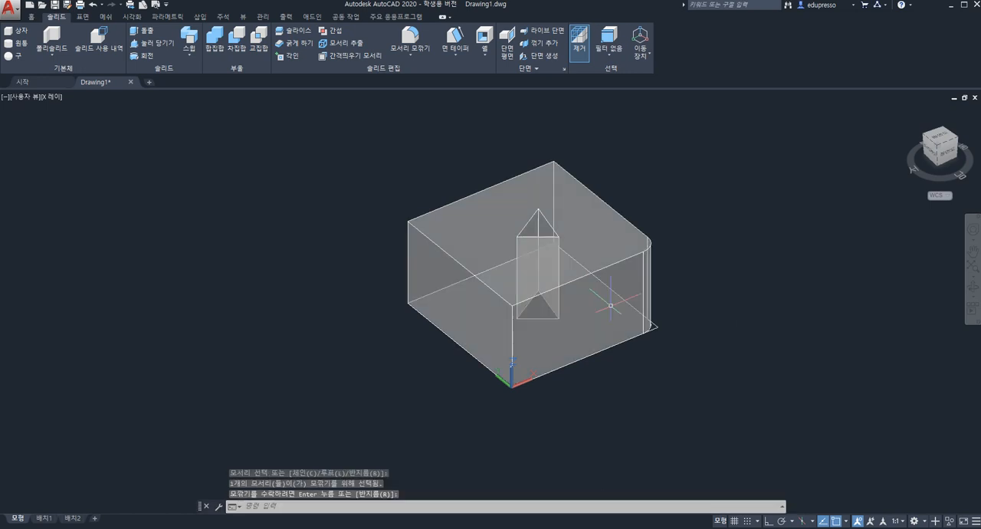
Chamfer the box's vertical edge diagonally opposite the origin with both distances set to 30
shift+middle_drag(632, 272, 486, 299)
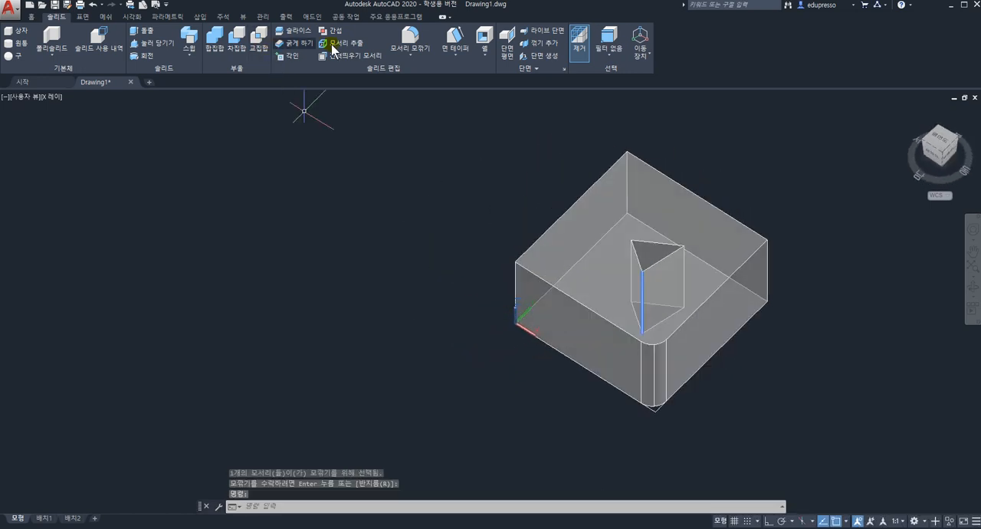
click(408, 56)
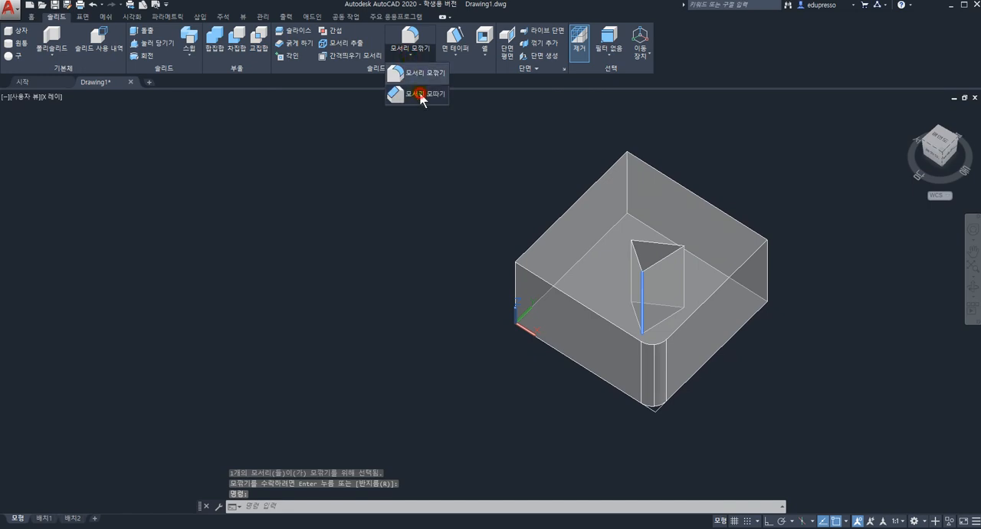
click(418, 94)
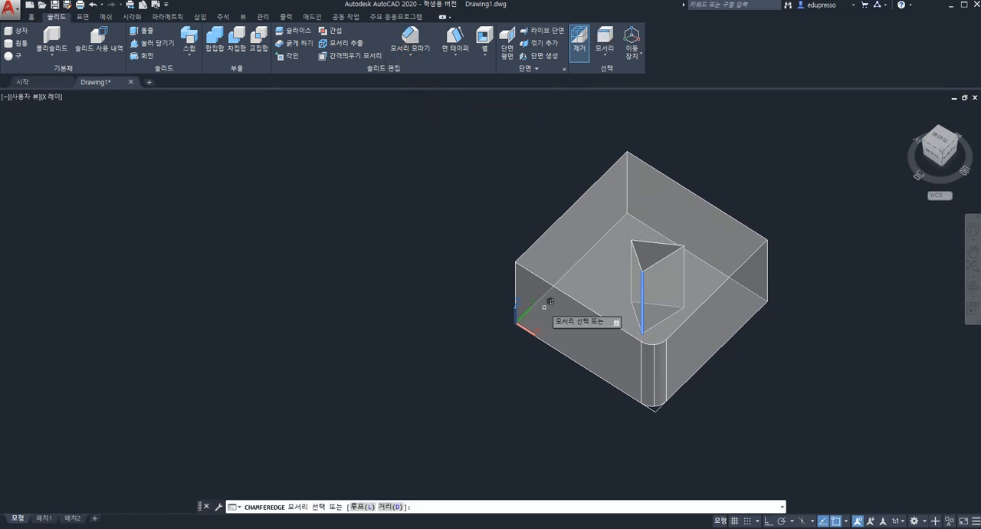
click(767, 292)
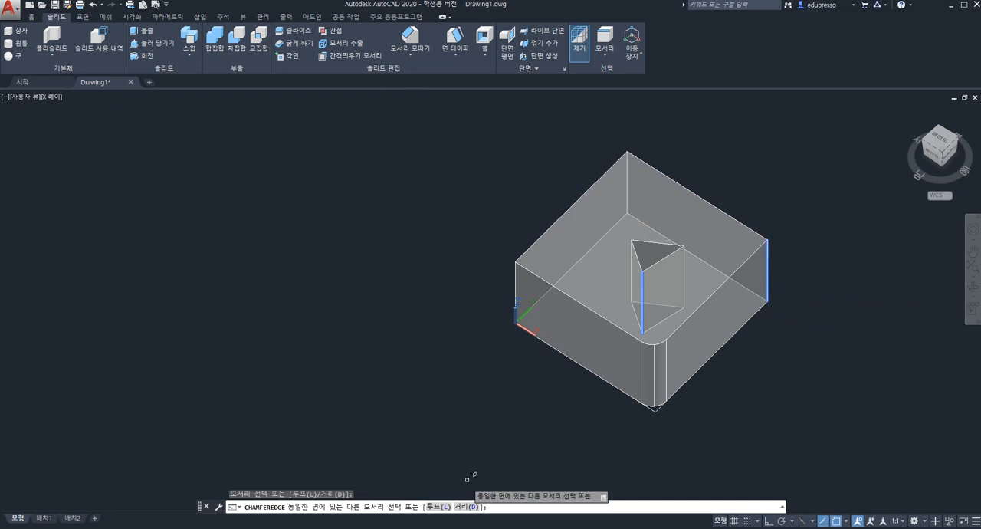
click(463, 507)
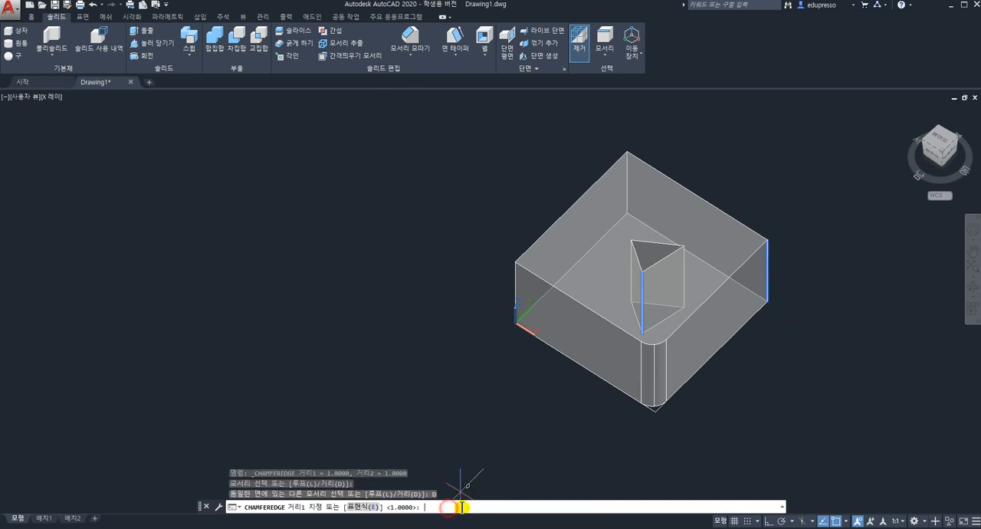
key(Return)
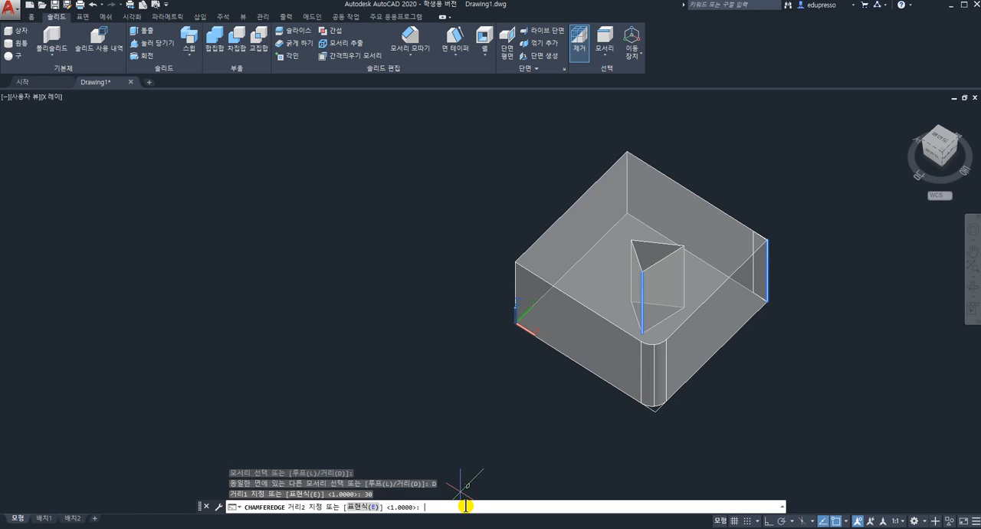
key(Return)
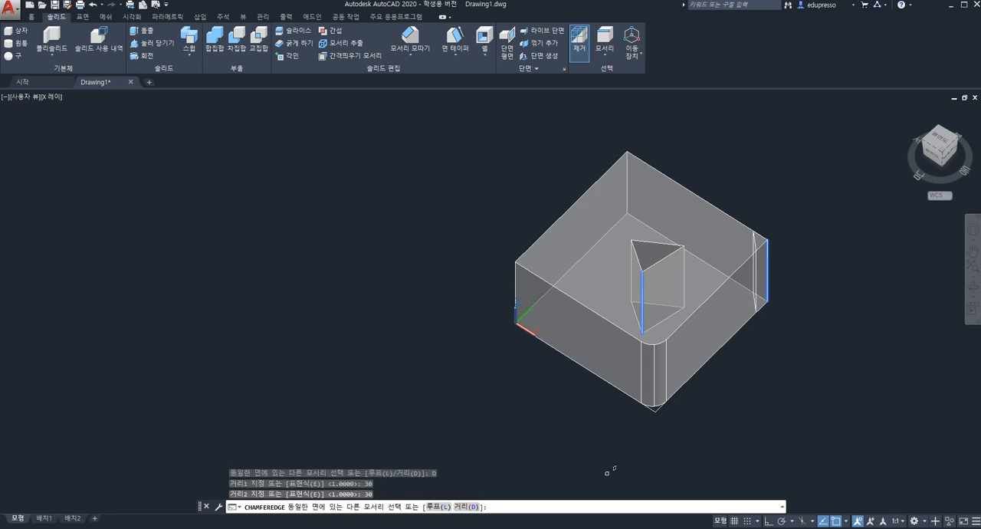
key(Return)
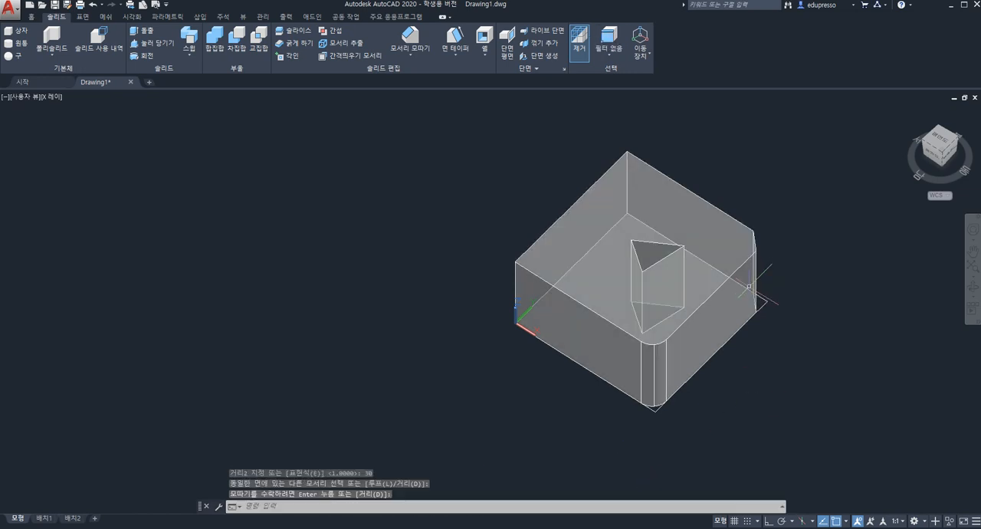
Delete the rounded fillet face and the chamfer face from the box, and leave the solid editing command
shift+middle_drag(681, 271, 643, 256)
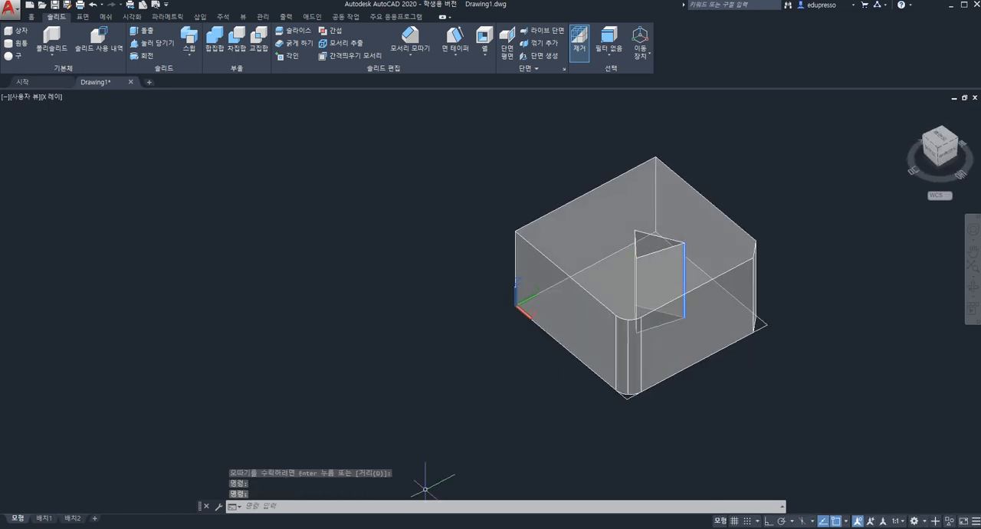
key(Escape)
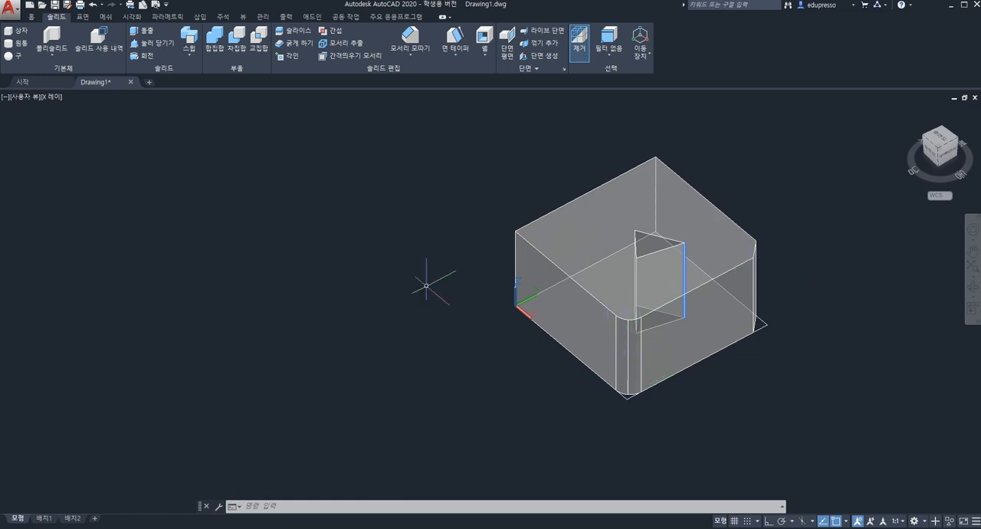
click(32, 17)
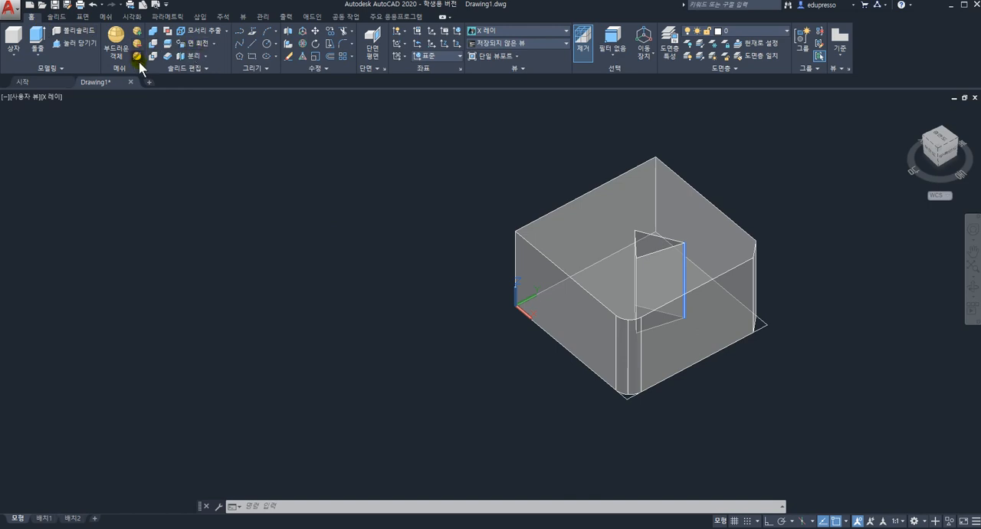
click(213, 44)
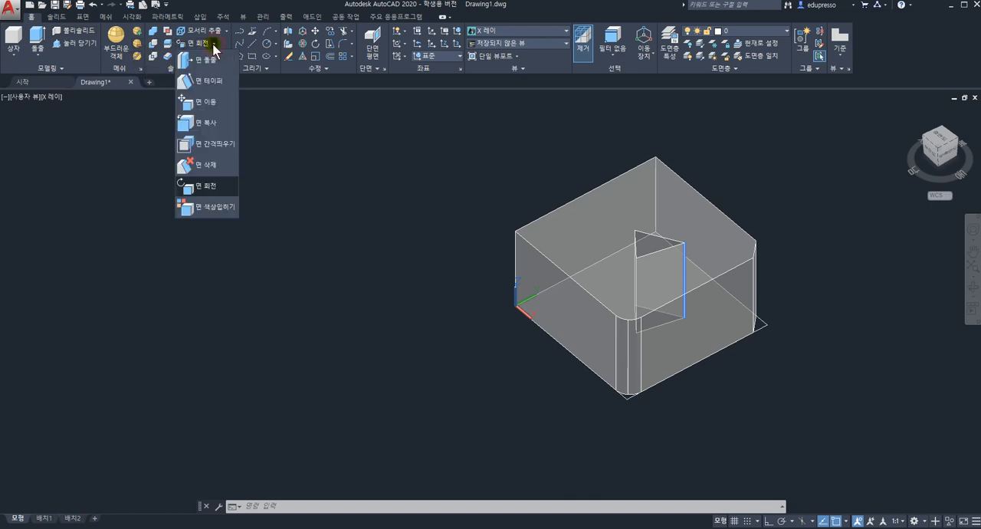
click(217, 164)
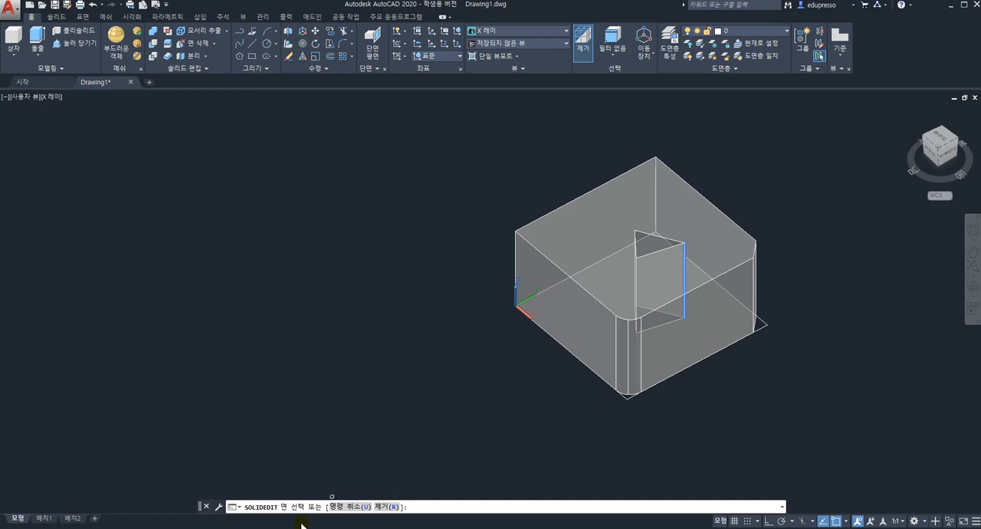
click(633, 349)
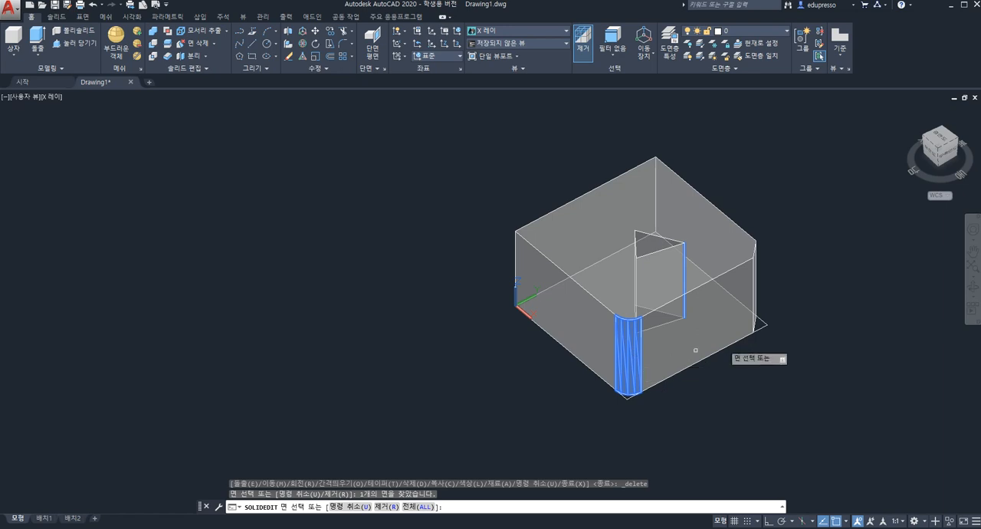
shift+middle_drag(715, 314, 680, 345)
click(732, 362)
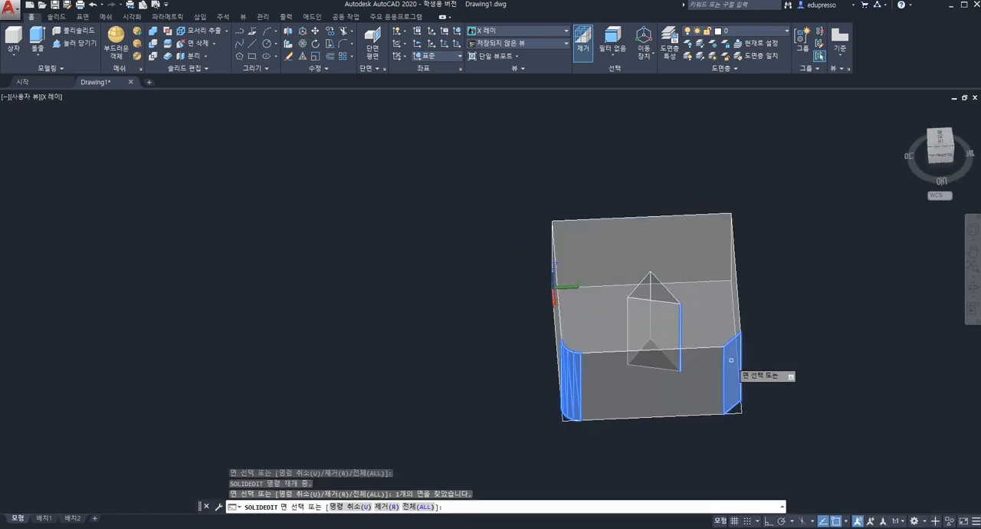
key(Return)
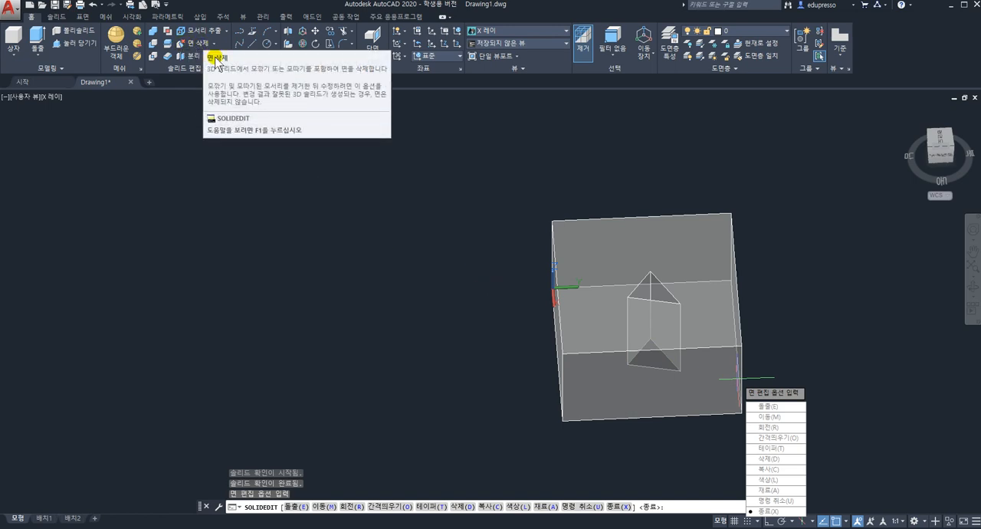
key(Escape)
scroll(602, 322, up, 2)
scroll(604, 321, down, 5)
scroll(604, 321, up, 2)
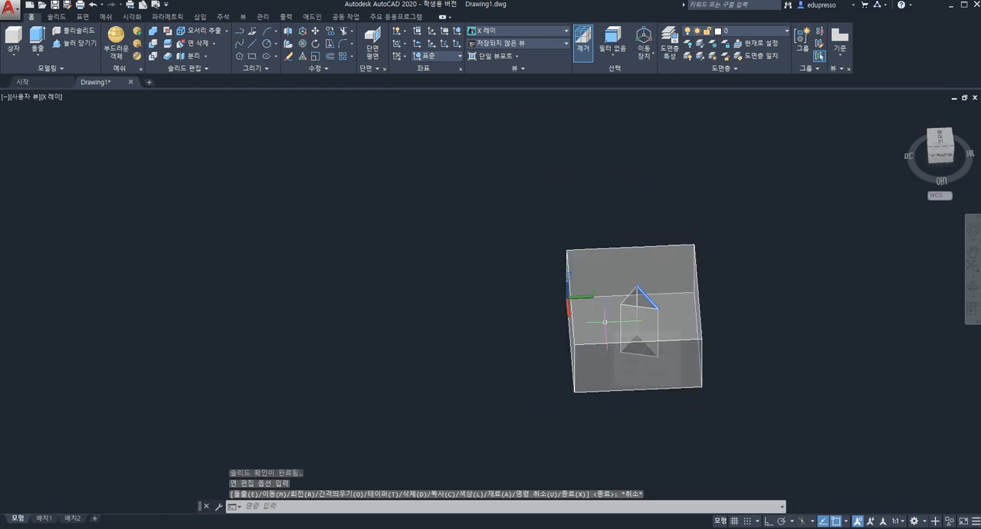
click(226, 31)
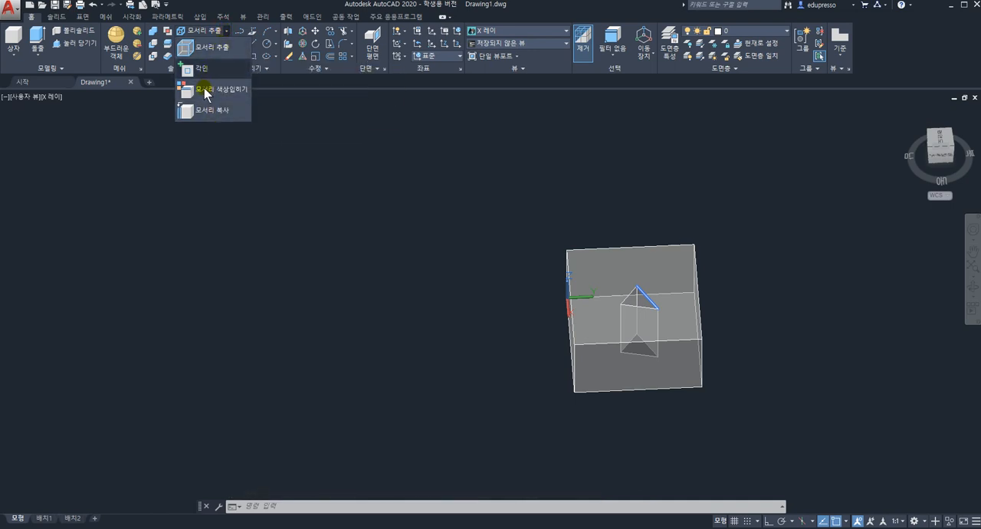
click(255, 4)
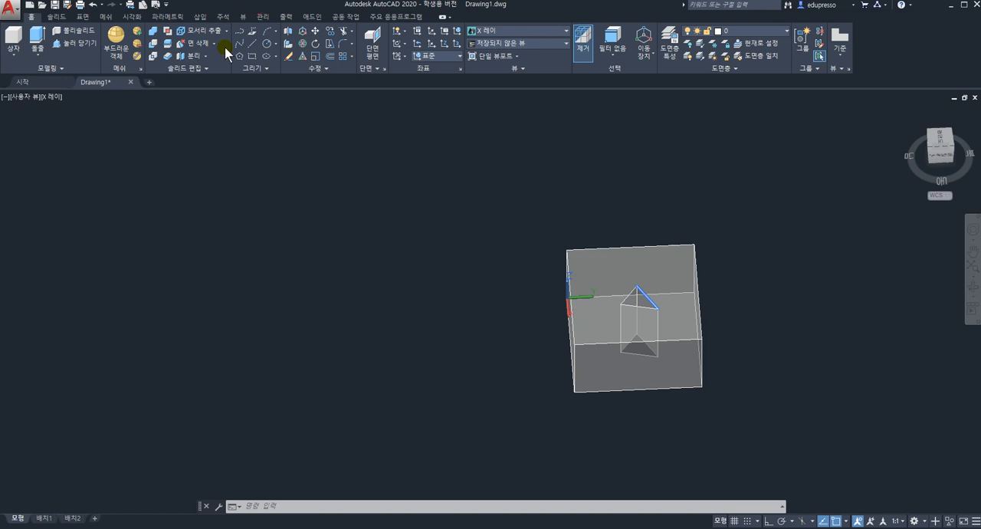
click(225, 32)
click(225, 31)
click(205, 57)
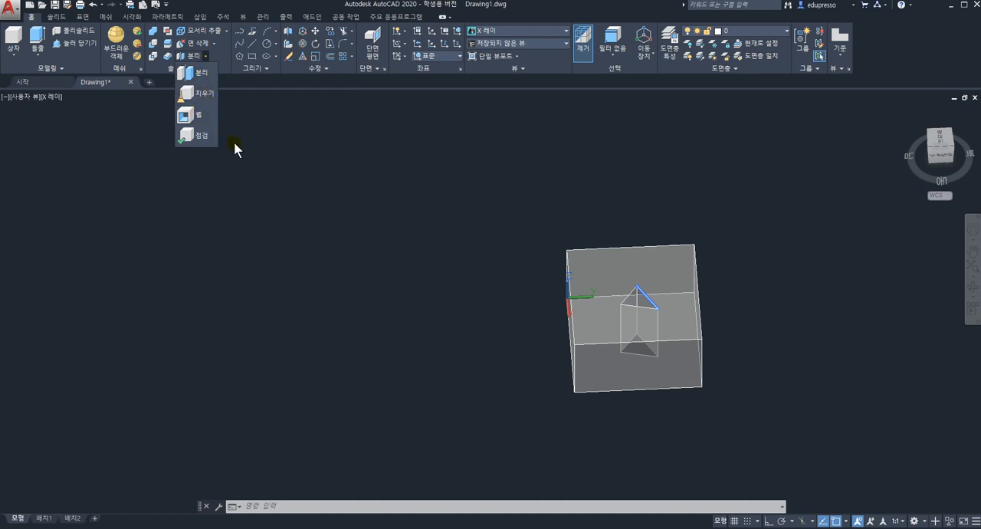
click(511, 242)
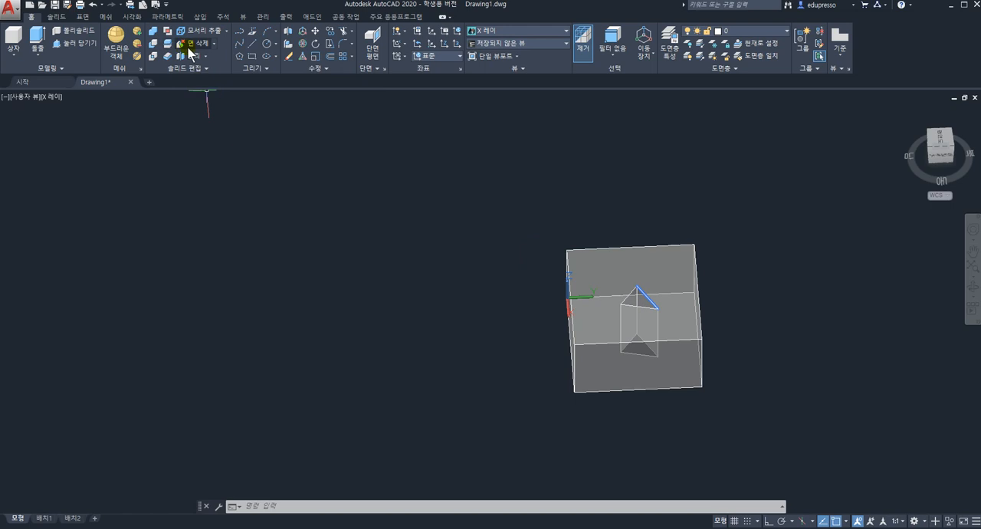
Draw a second box about 267 high a short distance from the holed box along the Y axis
click(16, 51)
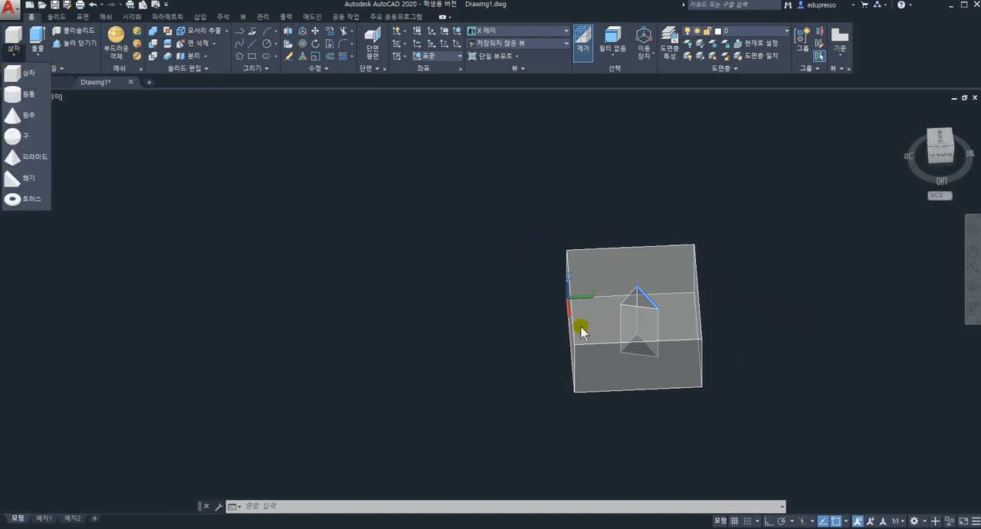
click(23, 72)
click(760, 346)
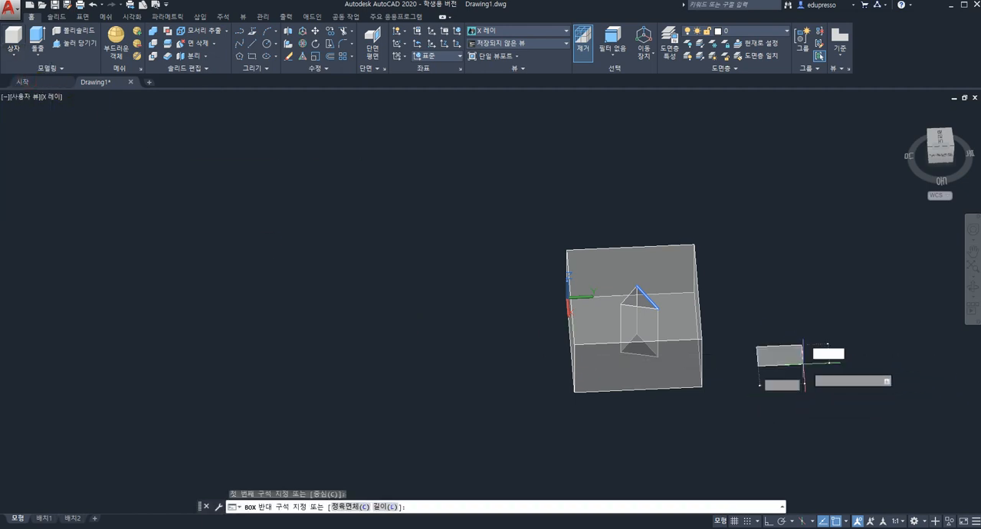
click(847, 376)
click(835, 306)
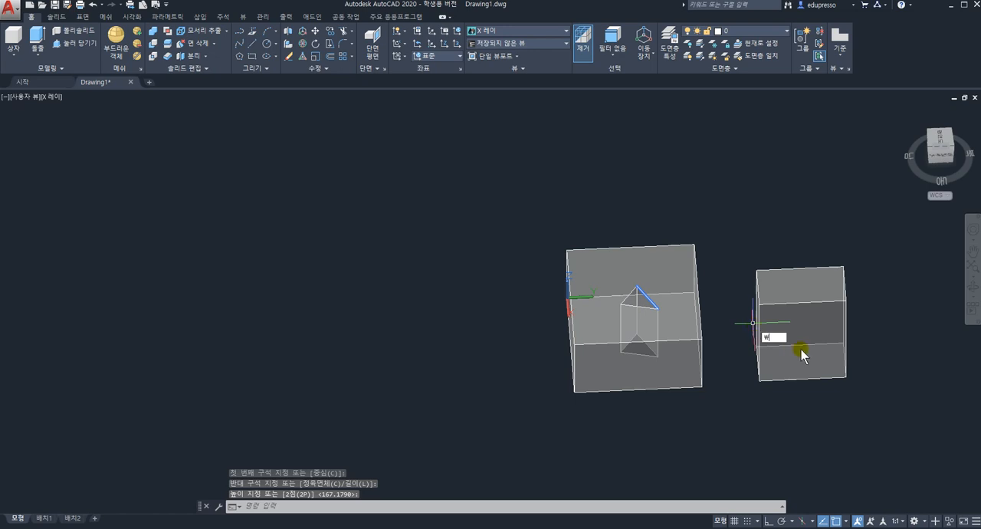
key(Escape)
key(Escape)
scroll(726, 343, up, 3)
scroll(732, 344, down, 4)
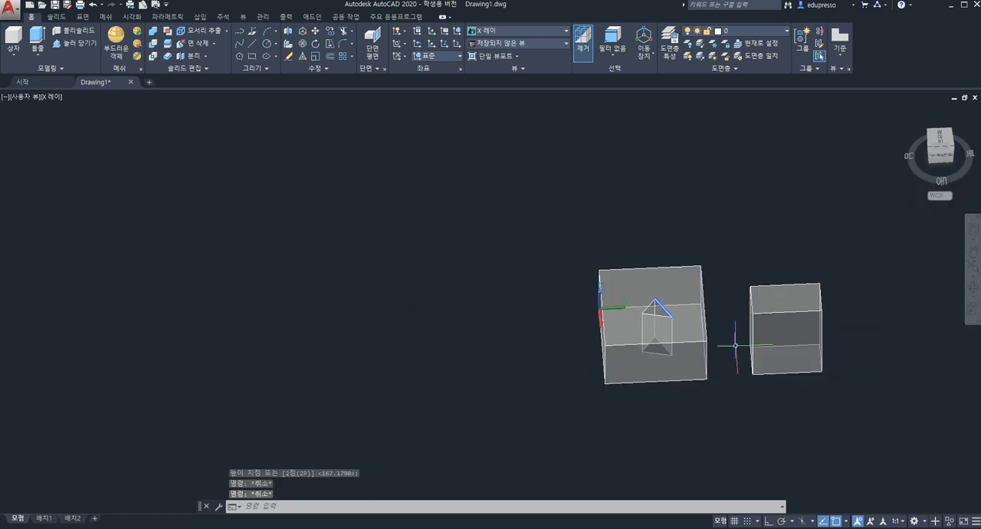
key(Escape)
click(682, 290)
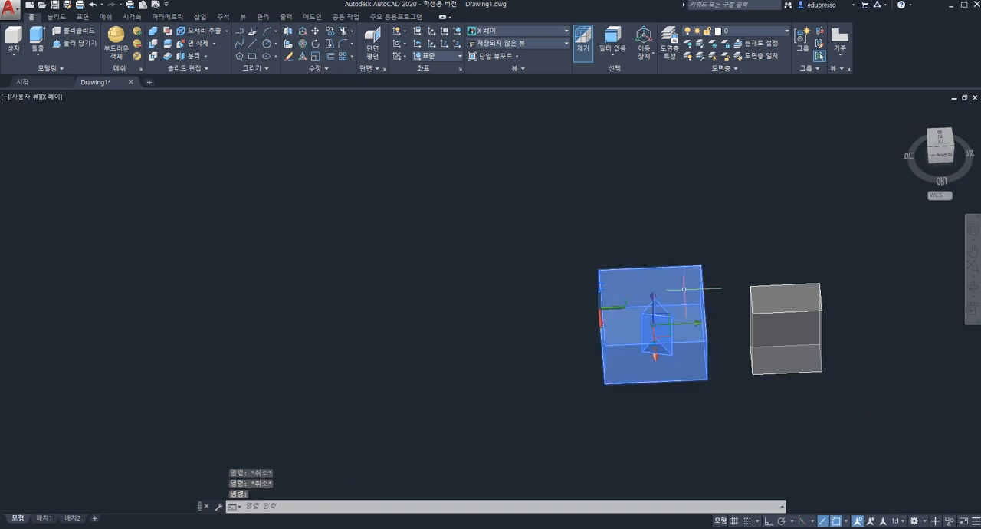
click(778, 298)
scroll(778, 299, up, 2)
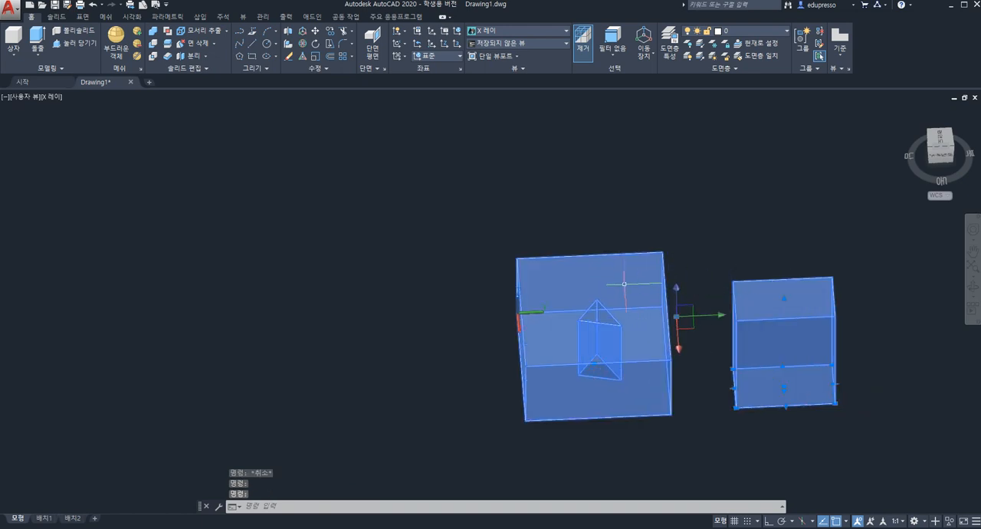
key(Escape)
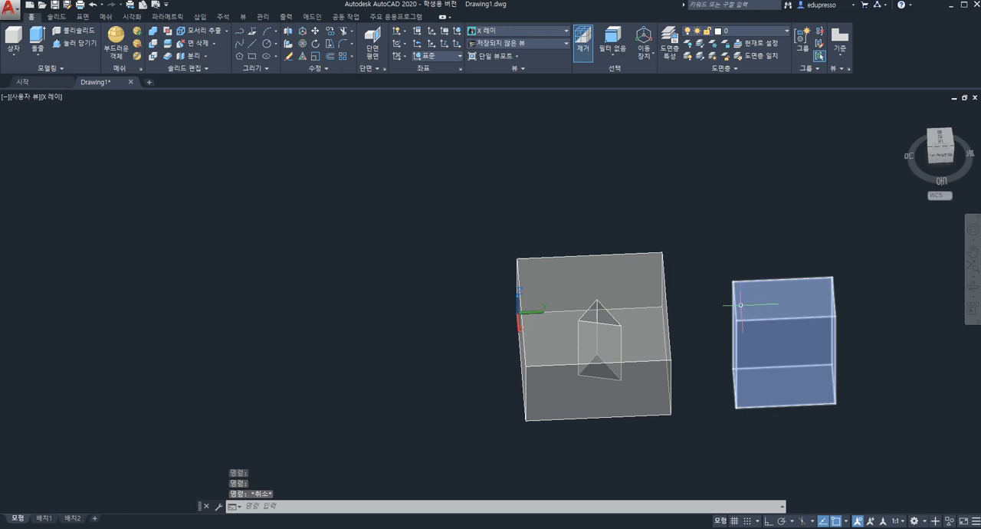
click(610, 240)
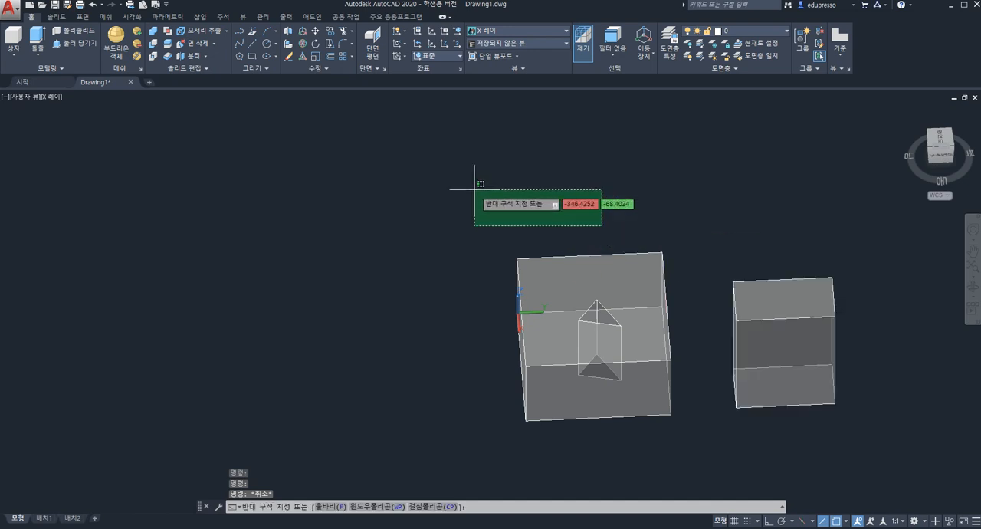
key(Escape)
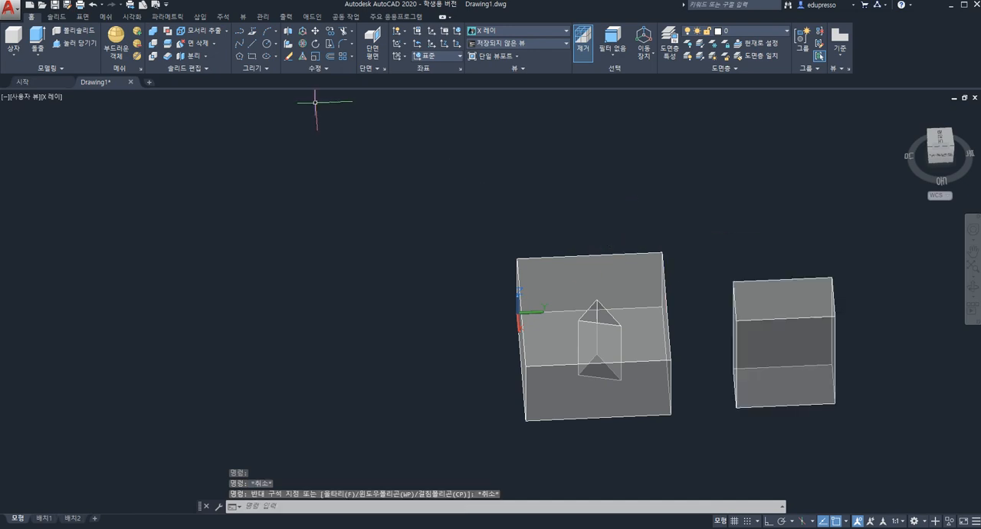
Union the holed box and the second box into one solid
click(151, 32)
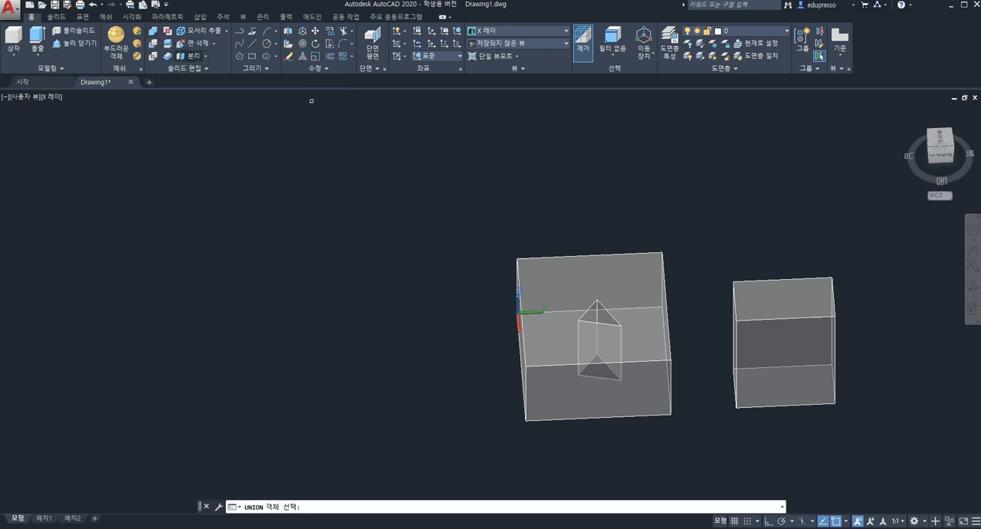
click(599, 288)
click(782, 315)
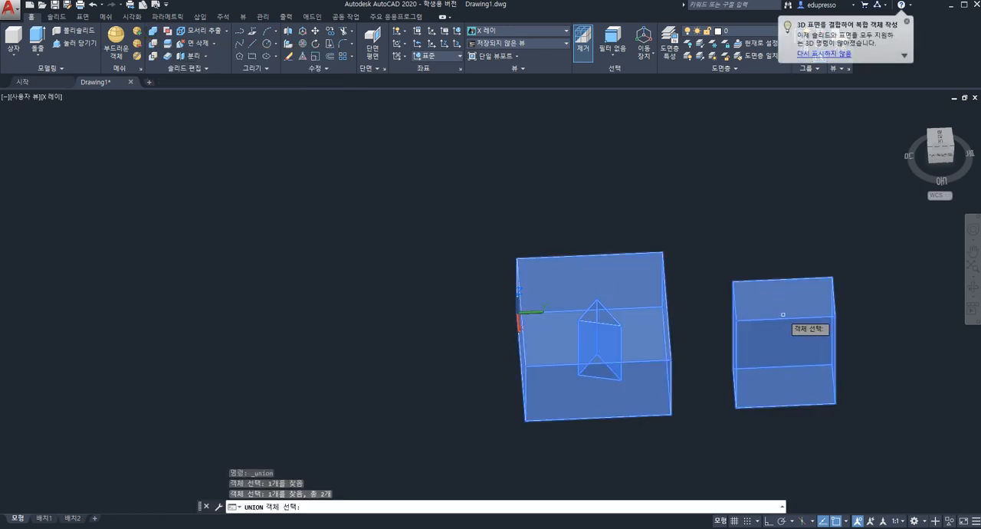
key(Escape)
key(Escape)
key(Escape)
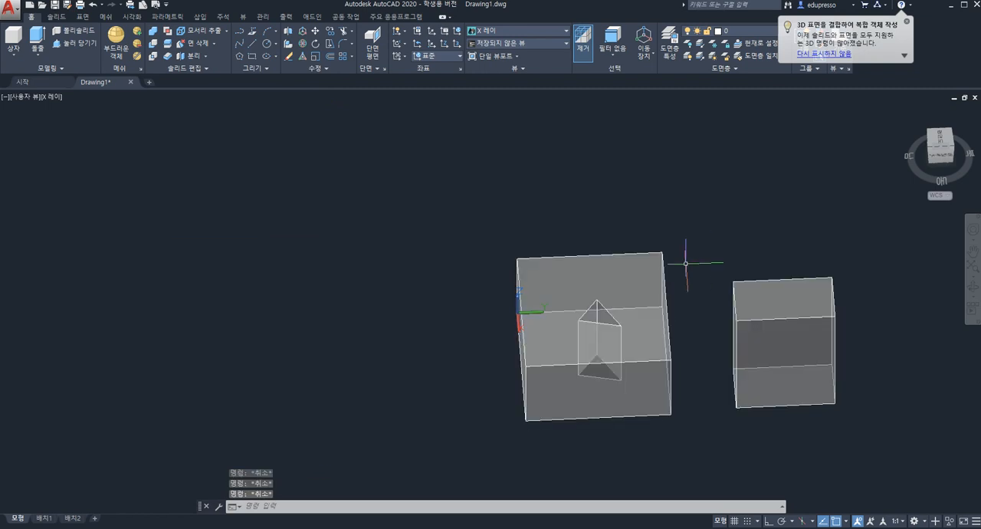
Separate the combined solid into individual solids and leave the solid editing command
key(ctrl+a)
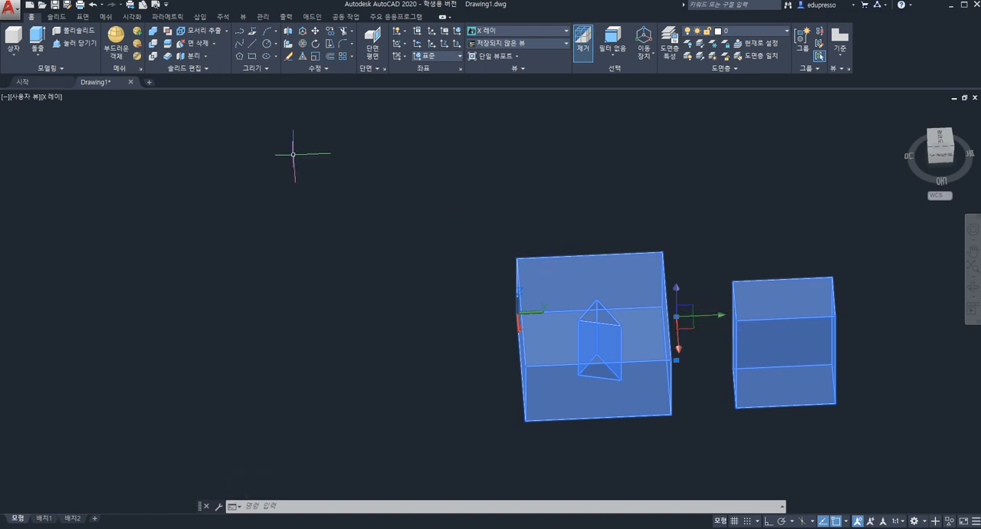
click(204, 57)
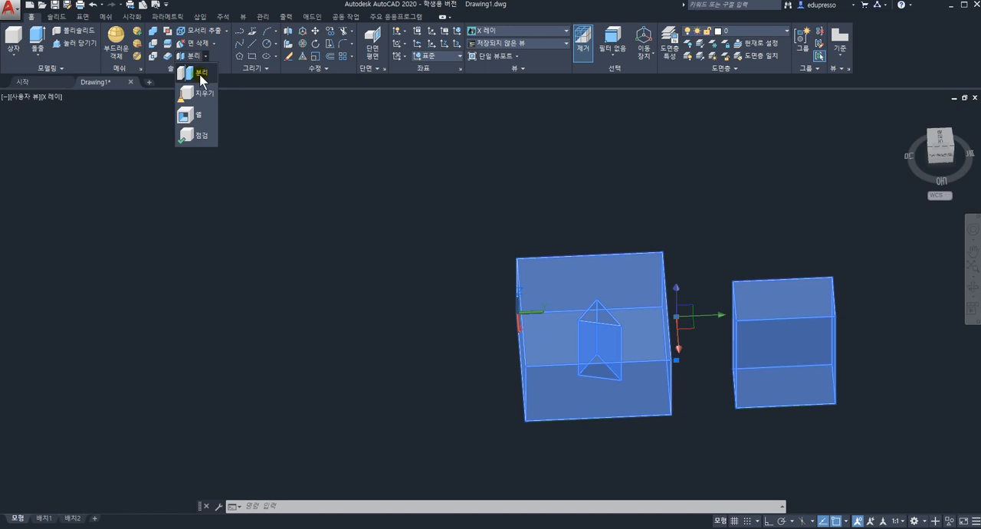
click(207, 74)
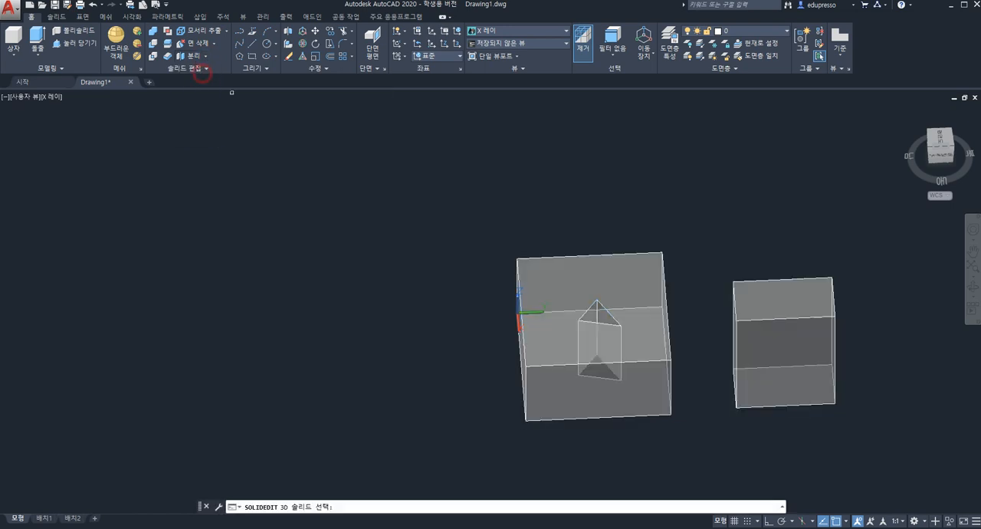
click(643, 284)
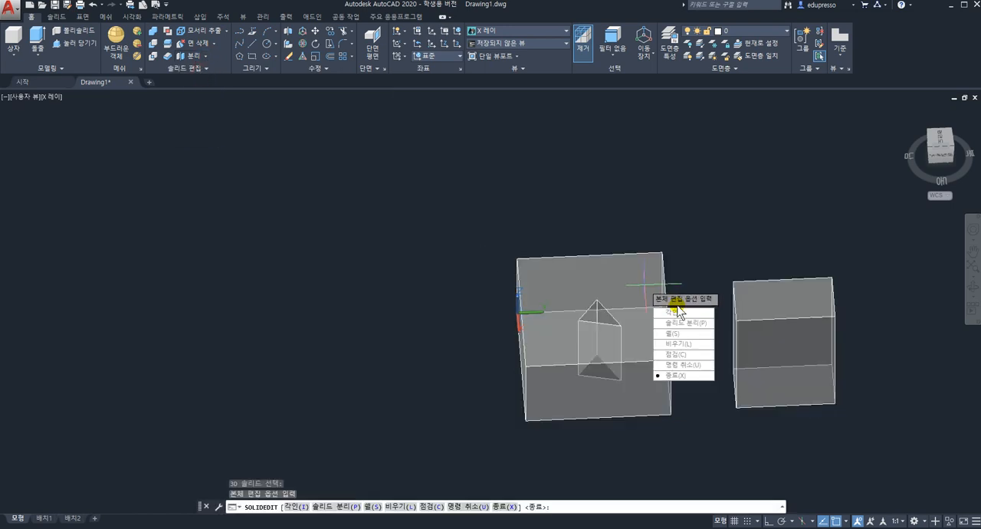
key(Escape)
key(Escape)
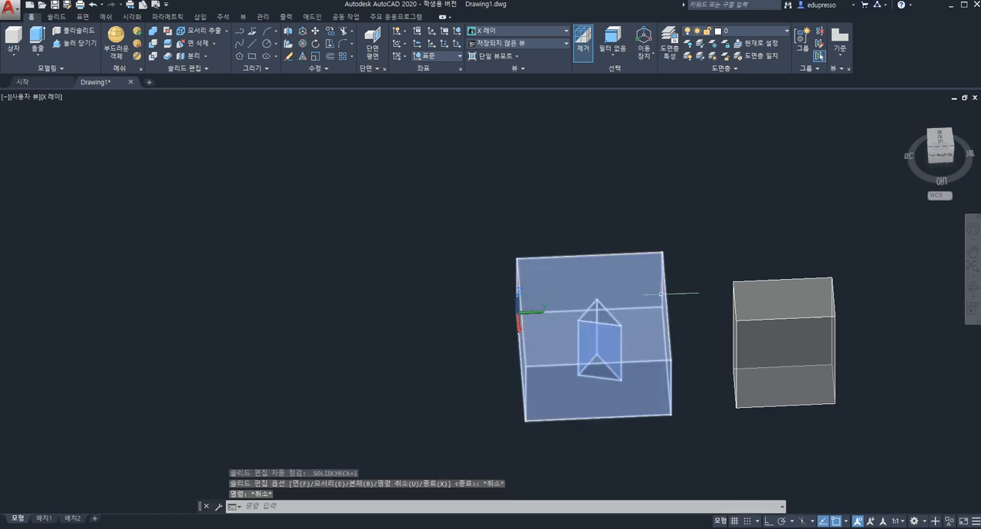
Check by selection whether the holed box and the second box are individual solids
click(632, 281)
click(770, 301)
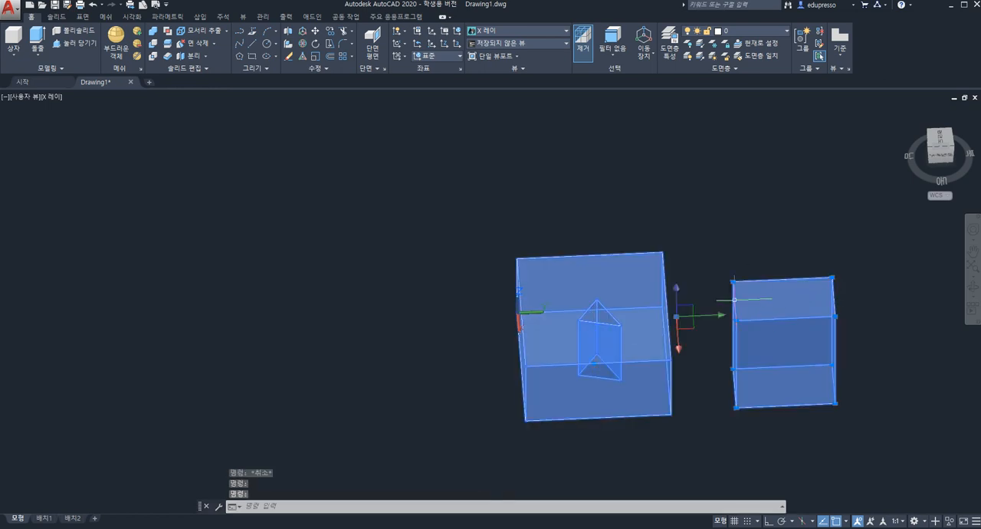
key(Escape)
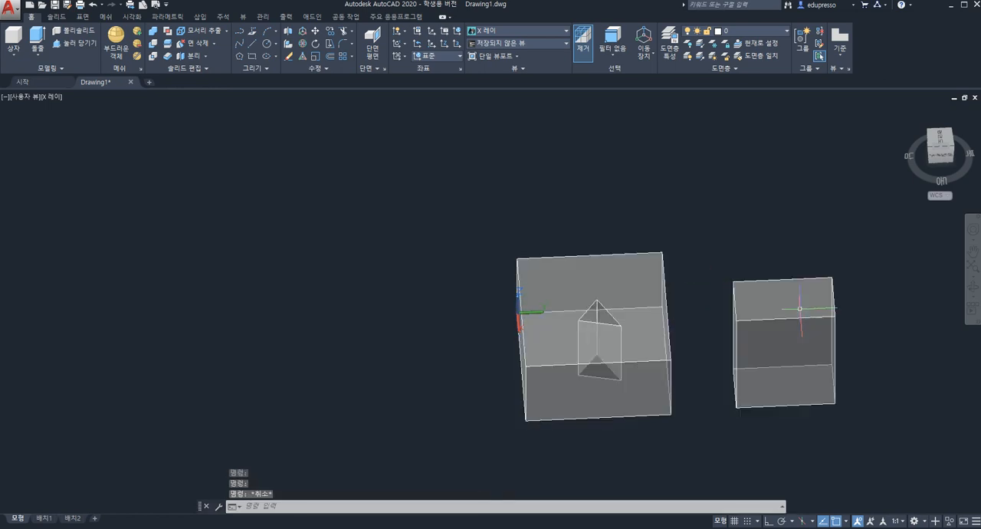
click(799, 308)
key(Escape)
click(634, 275)
click(789, 307)
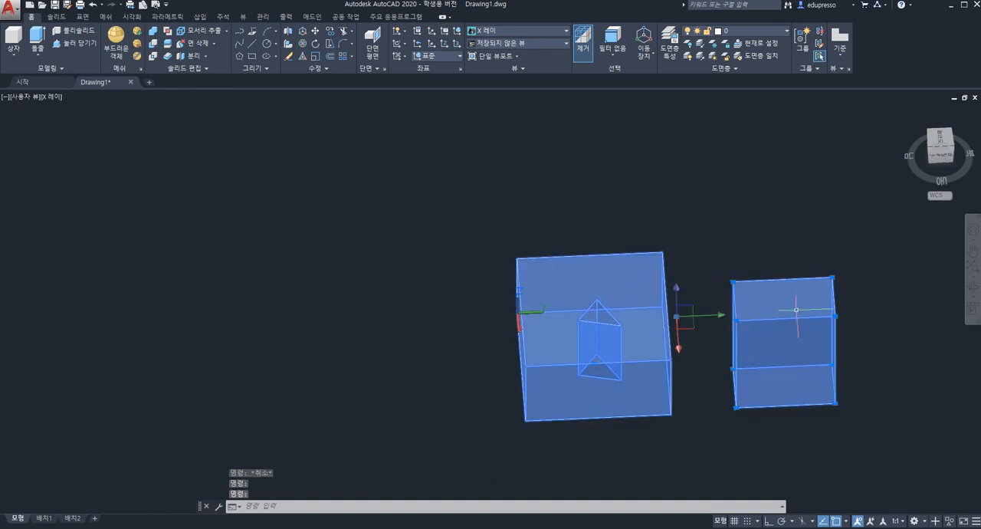
key(Escape)
Erase both boxes and everything else around them from the drawing
click(448, 213)
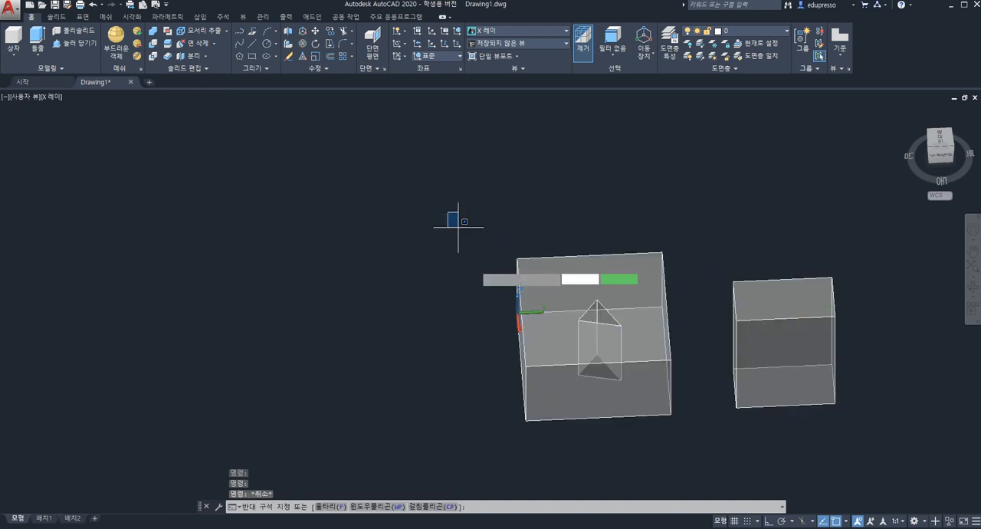
click(875, 459)
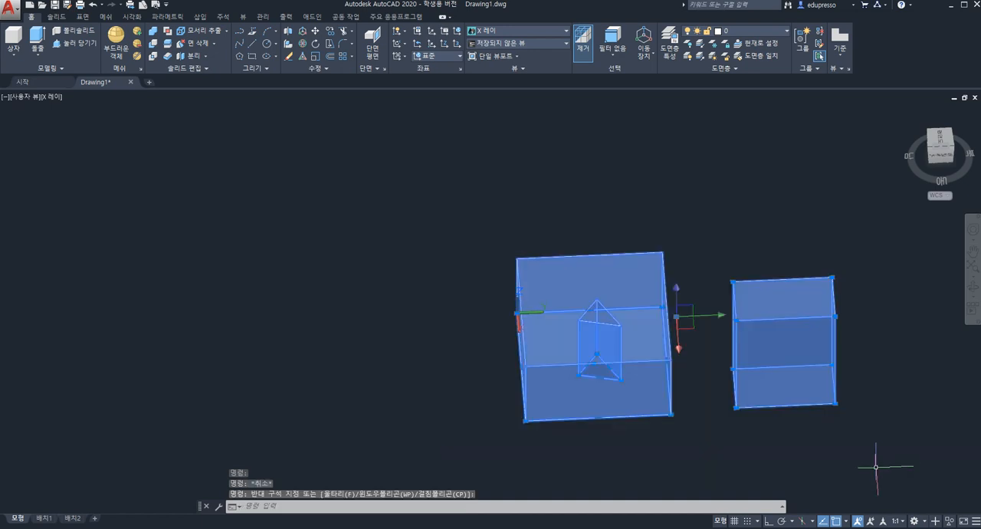
key(Delete)
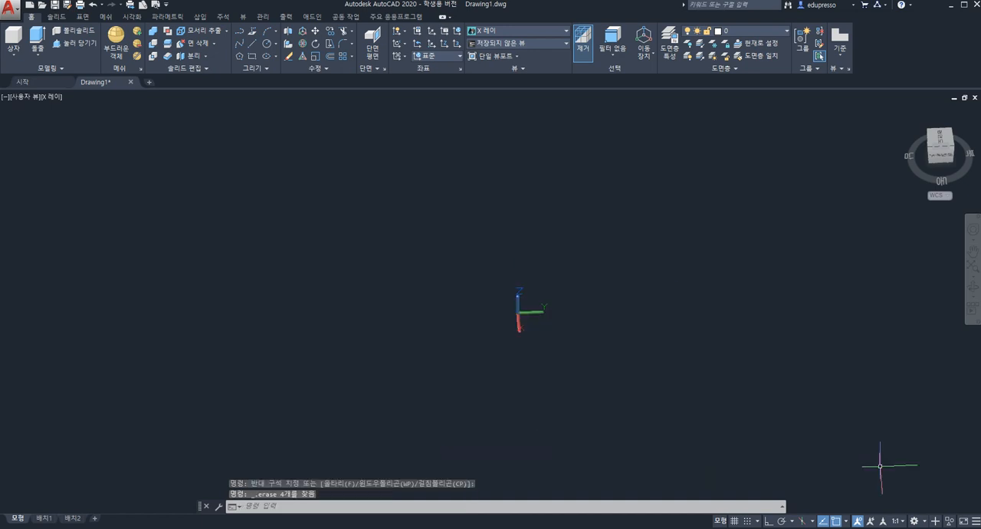
click(206, 57)
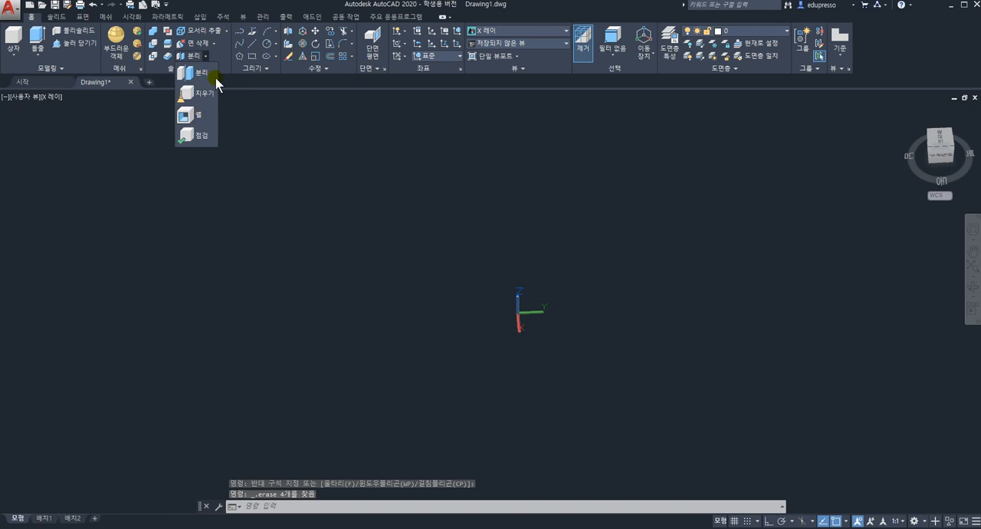
click(244, 9)
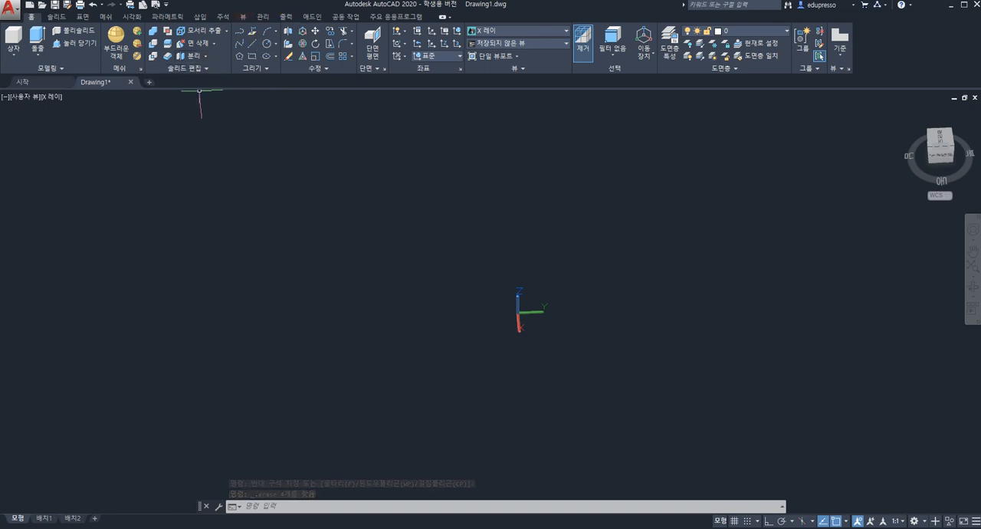
Draw a new box in the empty model space, on the negative Y side of the origin
click(14, 56)
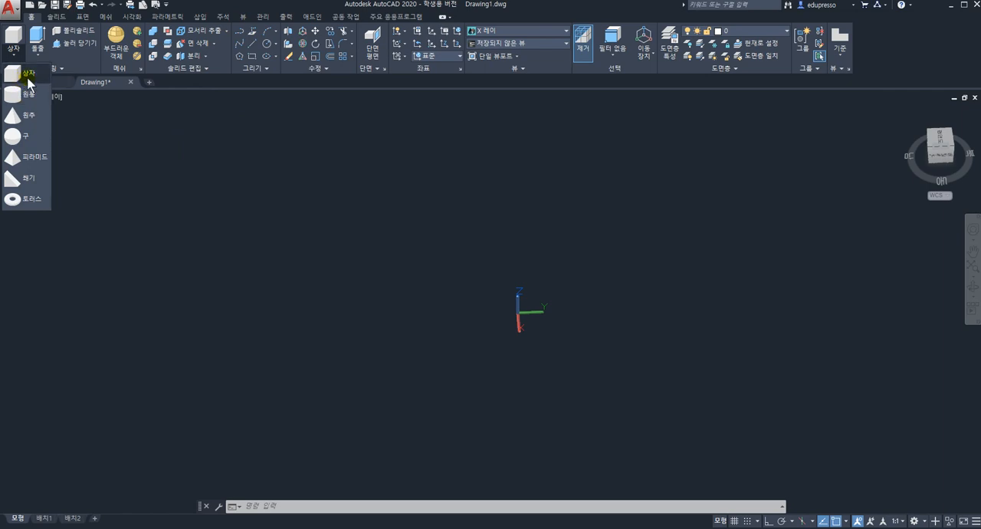
click(13, 73)
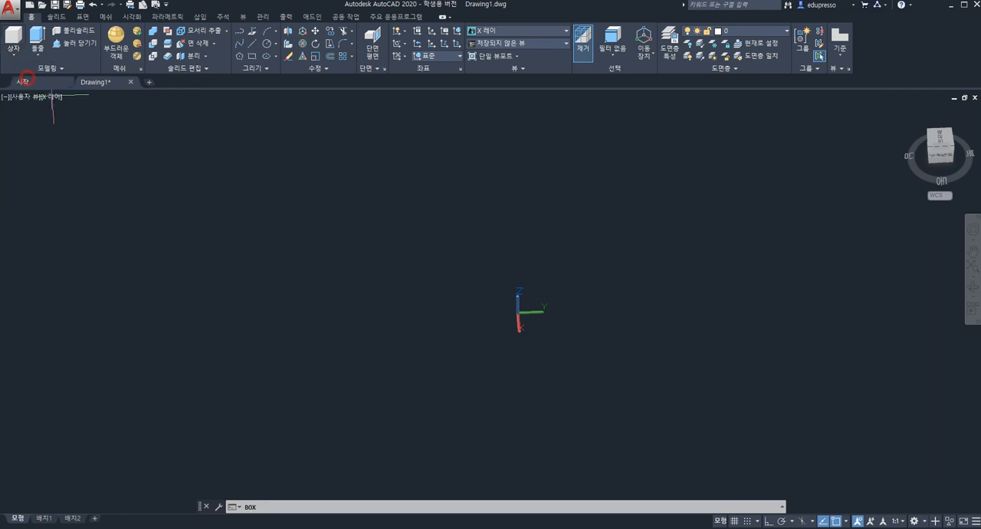
click(387, 328)
click(253, 263)
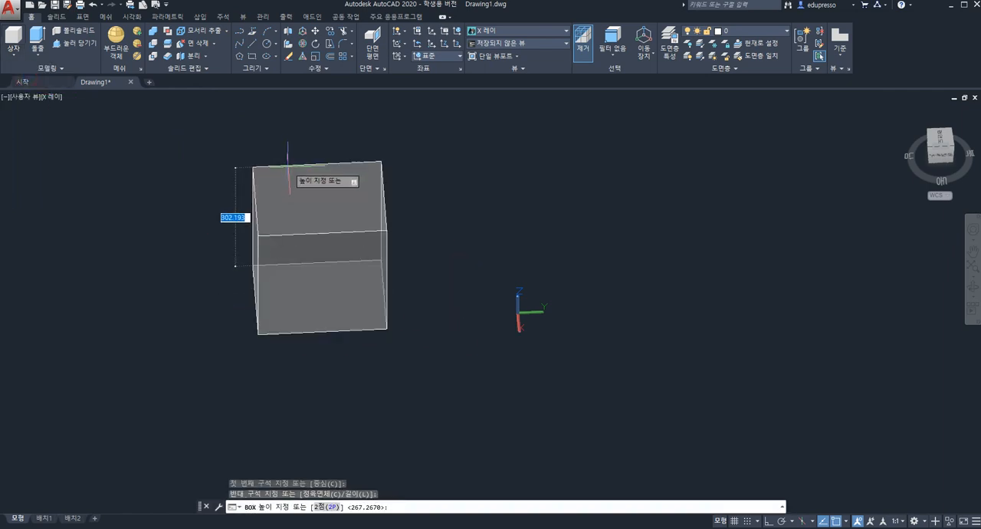
click(390, 216)
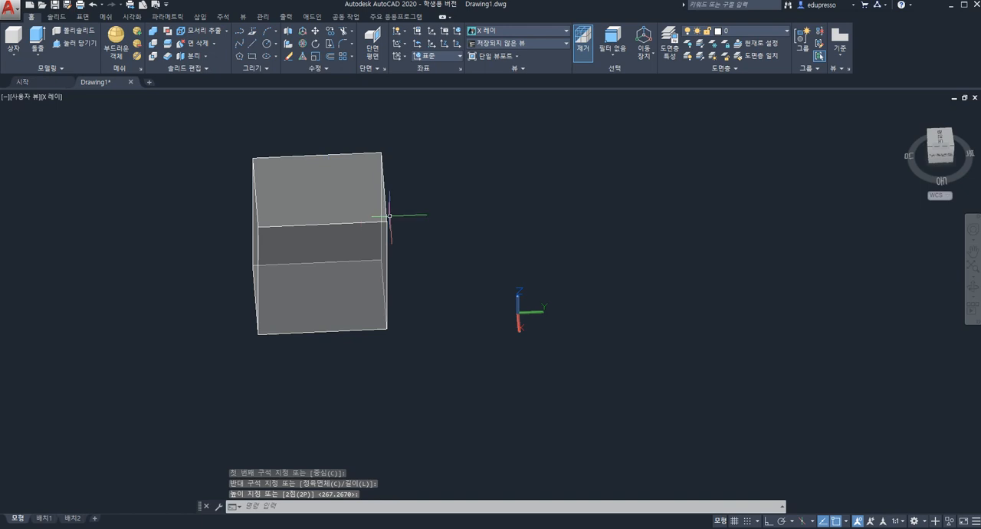
Draw a cylinder about 399 units high beside the box, with its base centred near 0,200
click(14, 54)
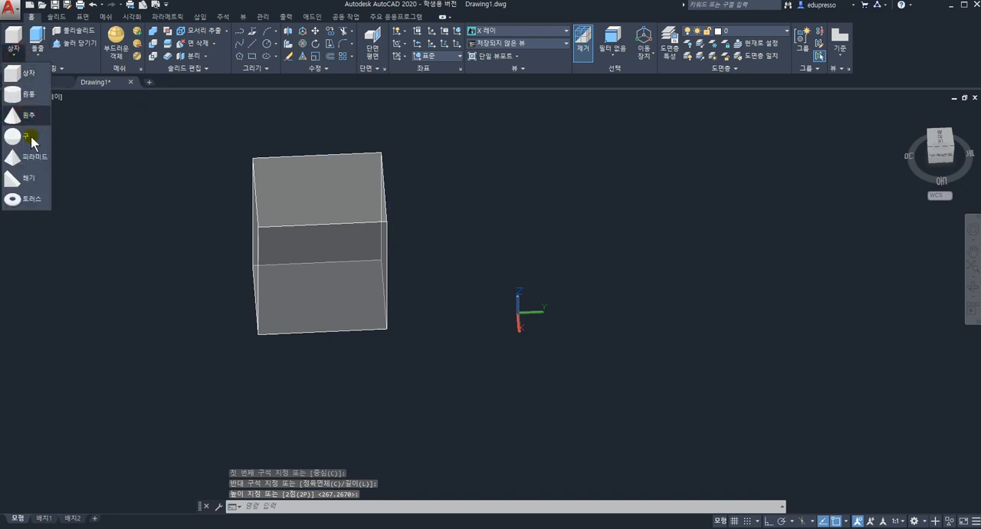
click(27, 94)
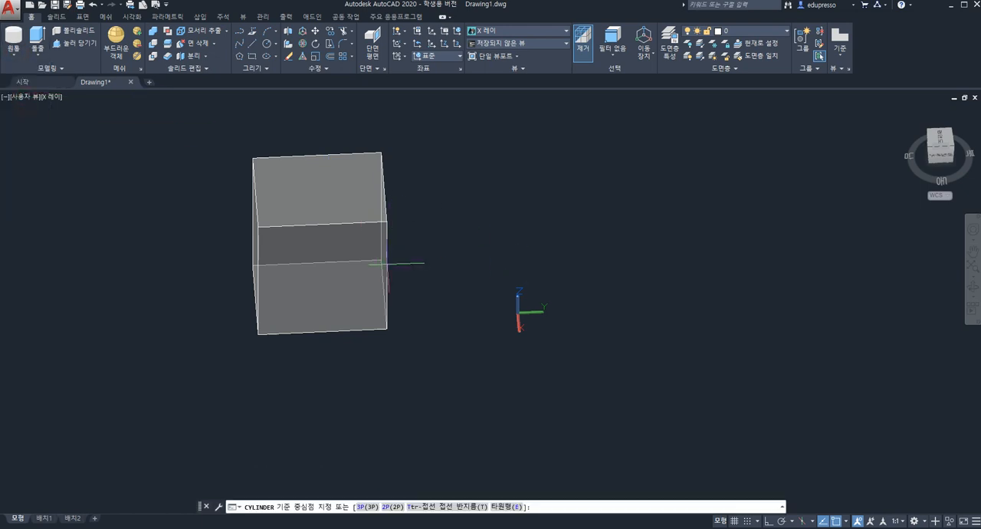
click(610, 308)
click(726, 374)
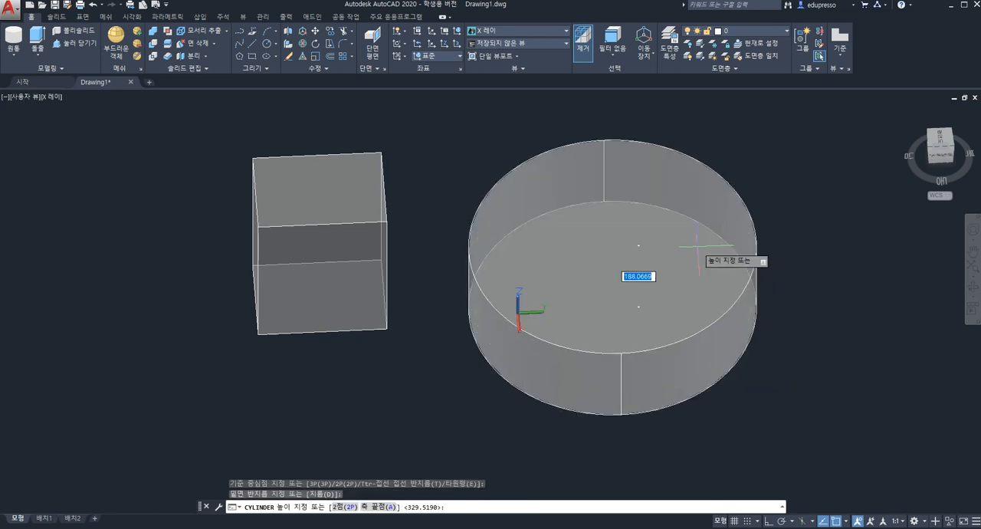
click(638, 177)
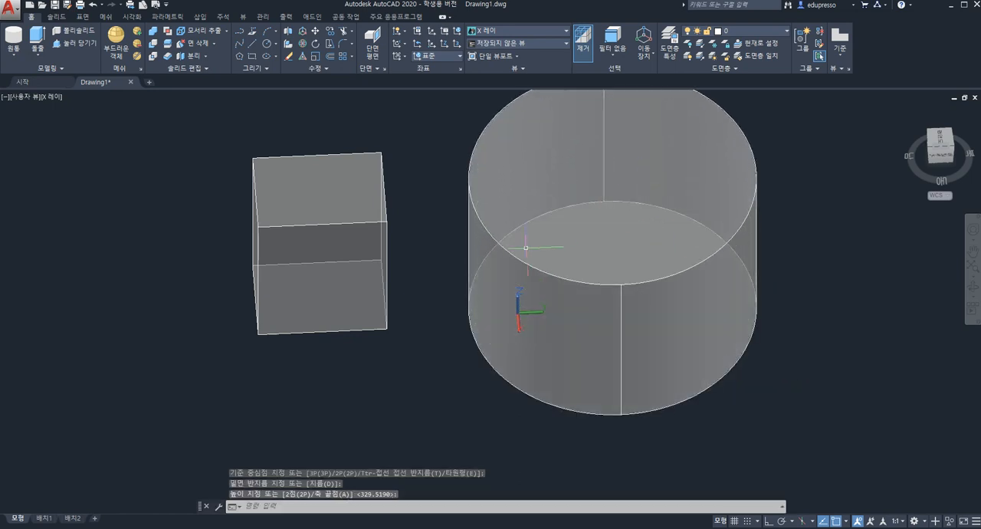
scroll(526, 241, down, 3)
key(Escape)
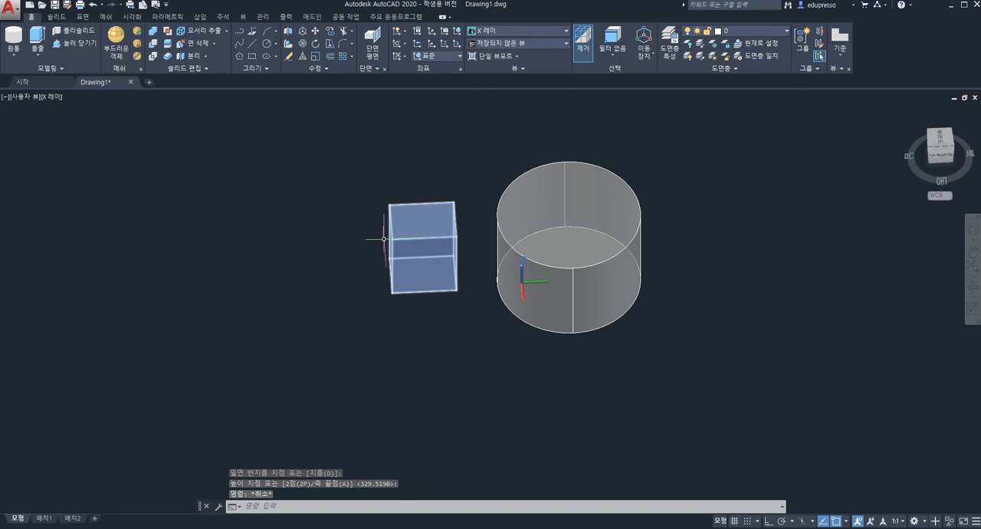
Shell the box with the offset distance as wall thickness, removing no faces, and leave the solid editing command
click(205, 57)
click(204, 112)
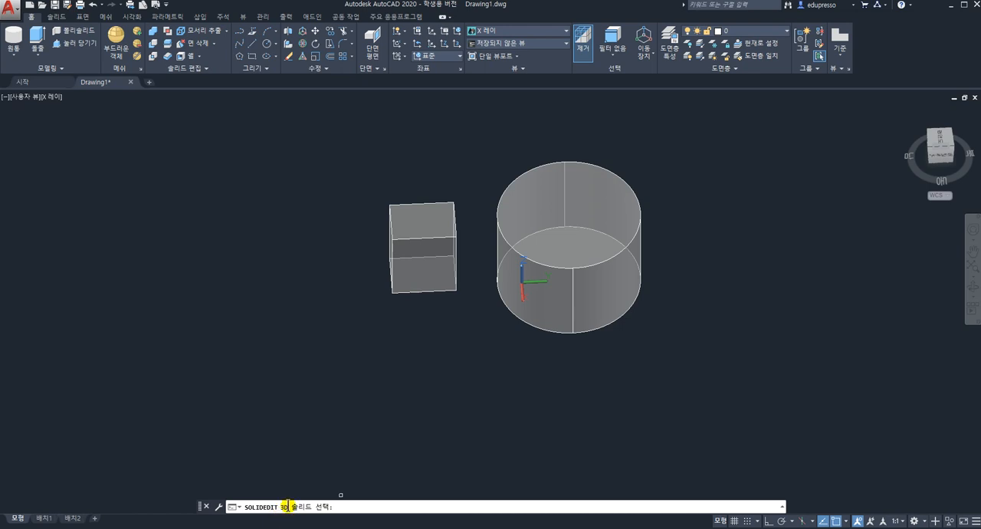
click(426, 221)
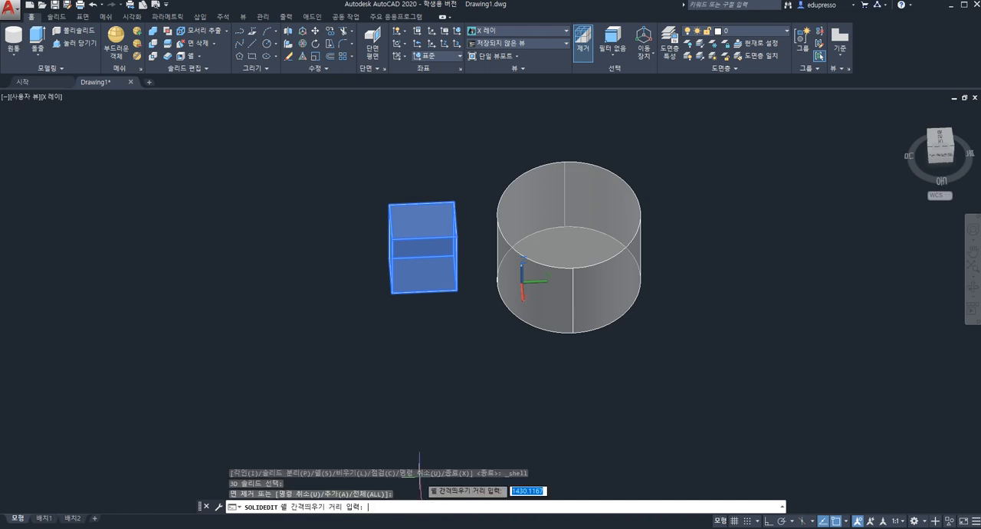
key(Return)
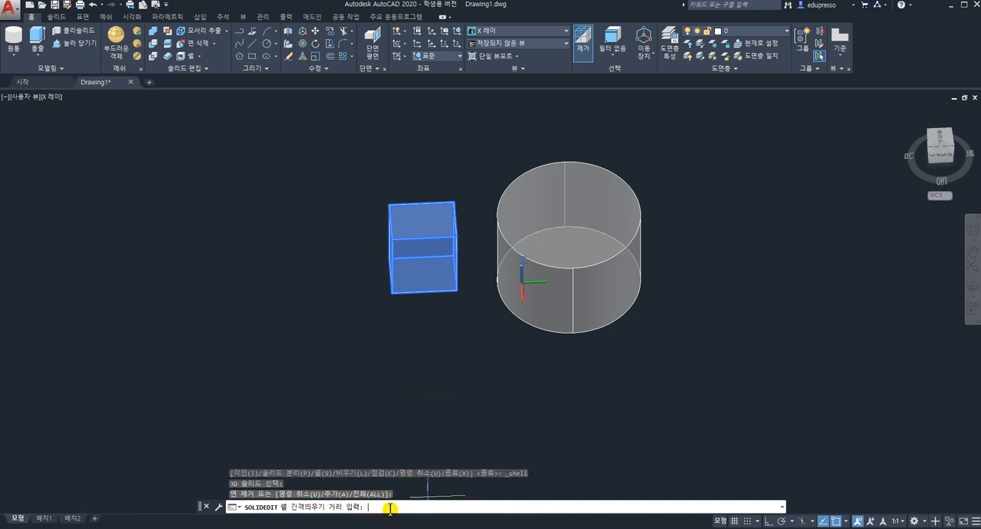
key(Return)
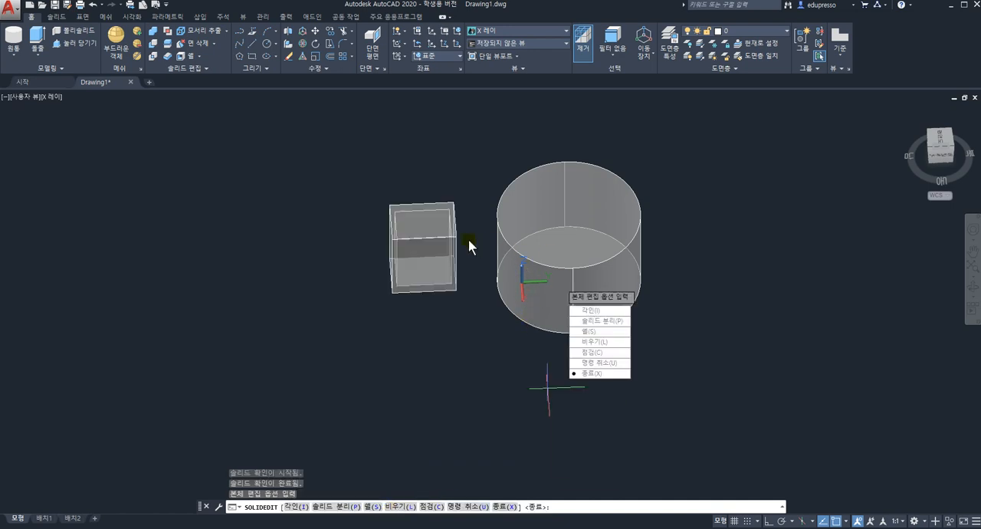
shift+middle_drag(459, 242, 453, 269)
scroll(453, 268, up, 2)
scroll(452, 268, down, 1)
key(Escape)
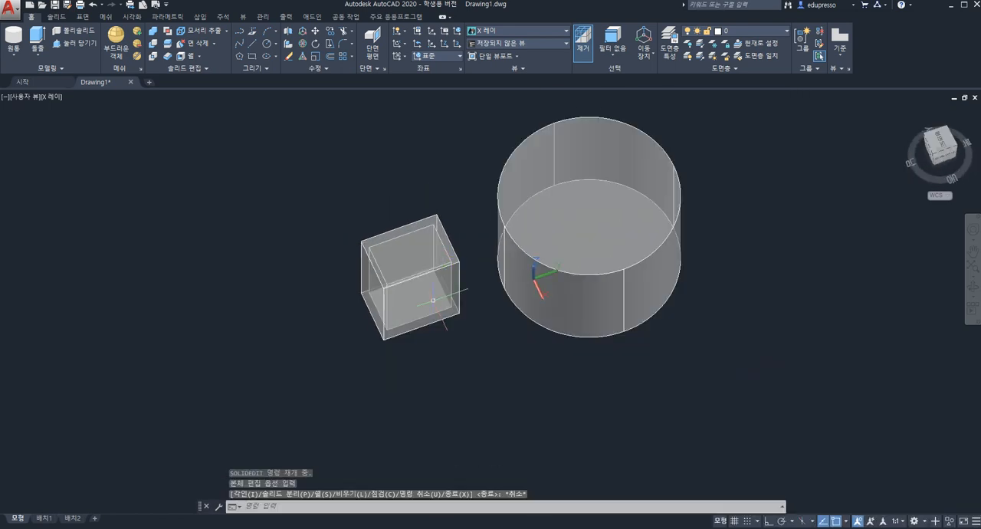
Inspect the shelled box in the Realistic visual style, then return to the X-ray style
click(51, 99)
click(73, 159)
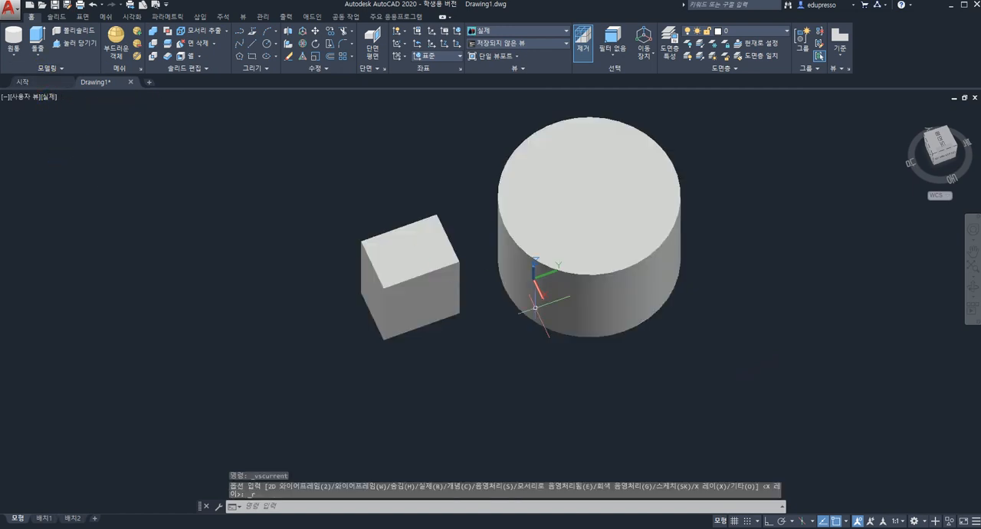
shift+middle_drag(505, 296, 471, 215)
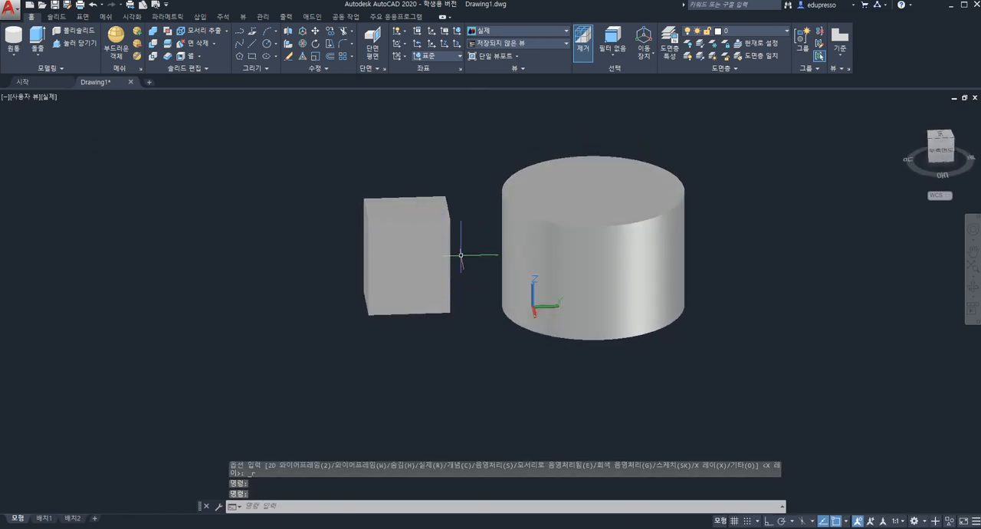
click(49, 101)
click(76, 227)
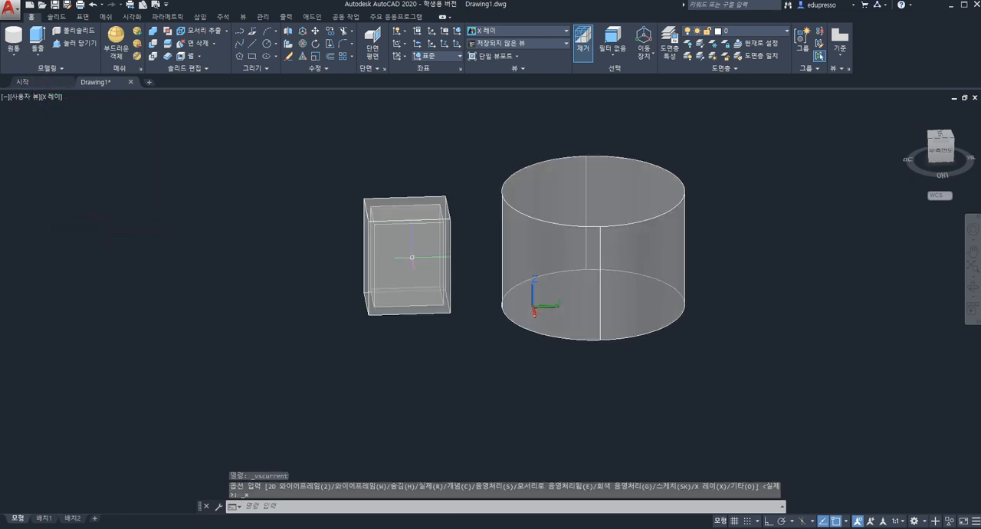
shift+middle_drag(510, 269, 527, 282)
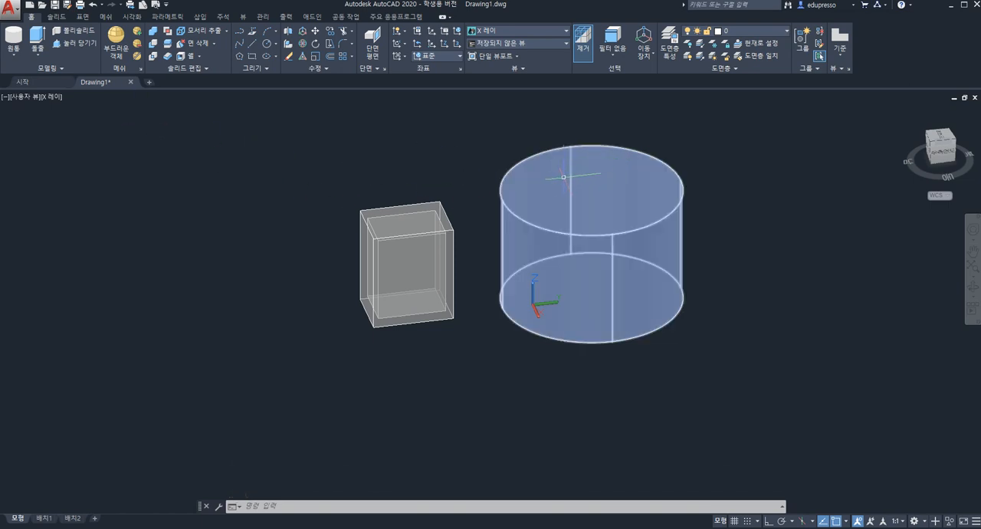
Shell the cylinder with its top face removed so it is open upward, and leave the solid editing command
click(188, 56)
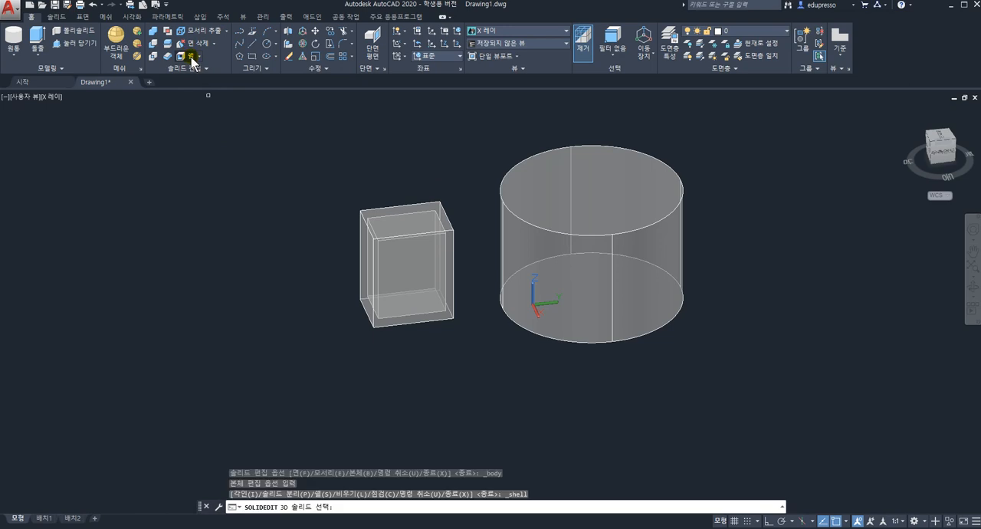
click(662, 199)
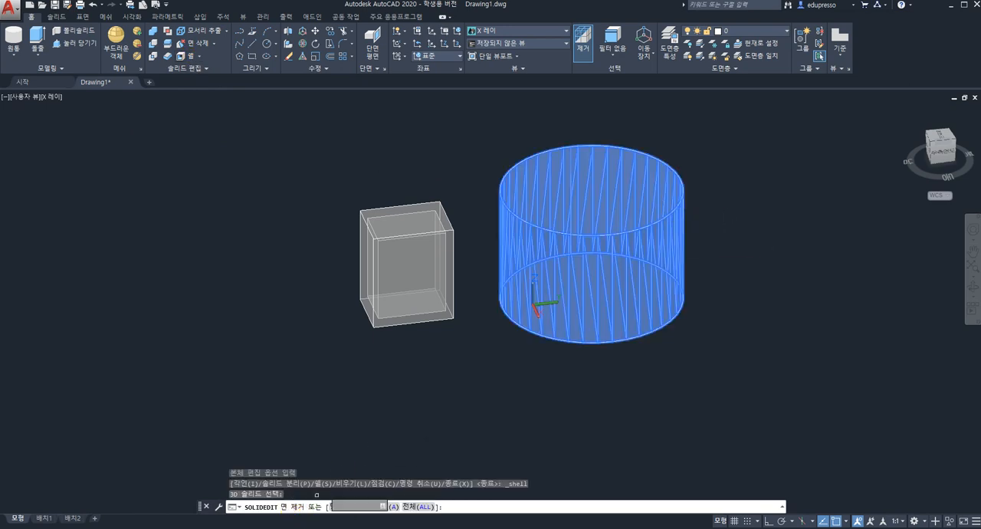
click(600, 190)
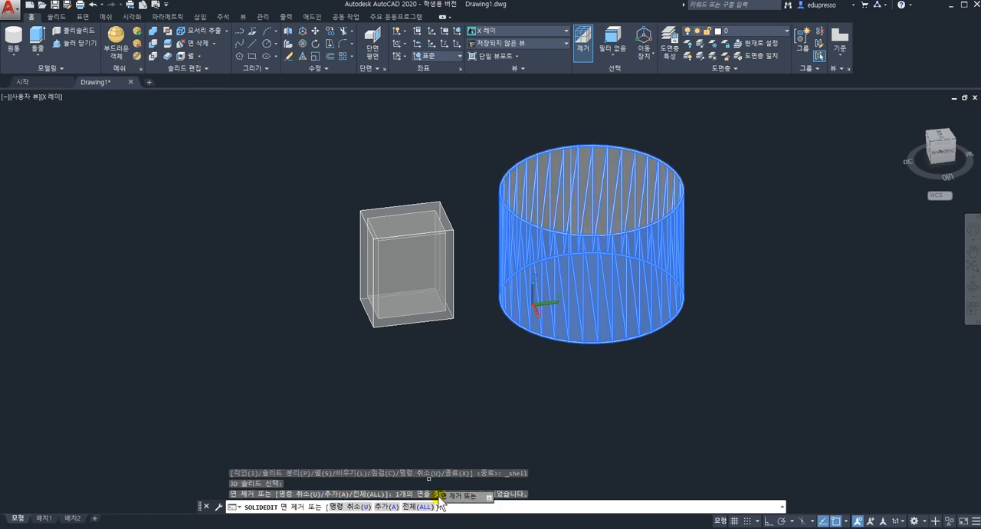
key(Return)
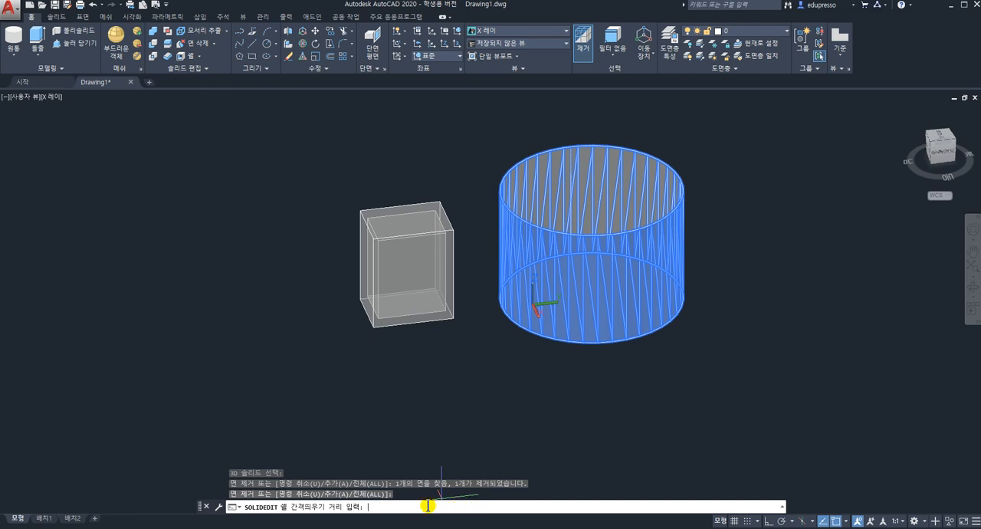
key(Return)
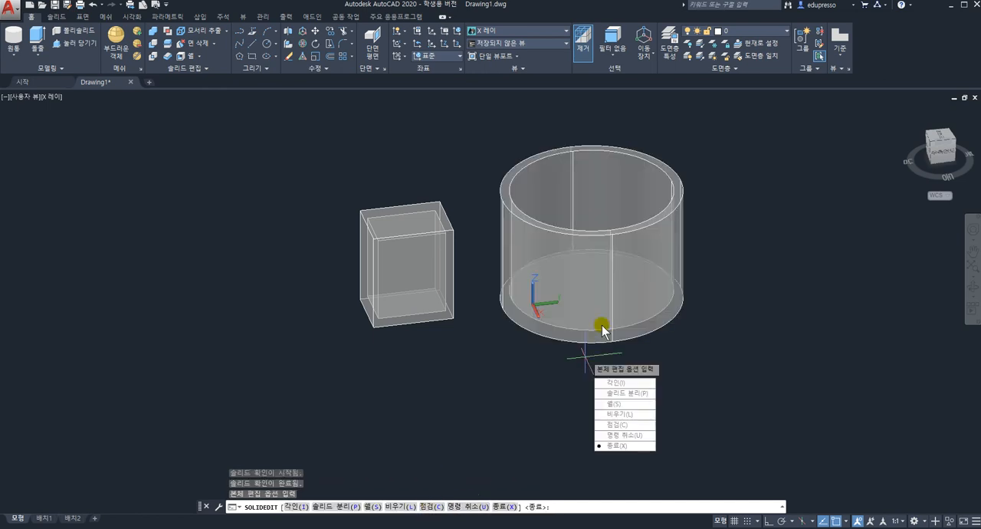
shift+middle_drag(622, 285, 609, 237)
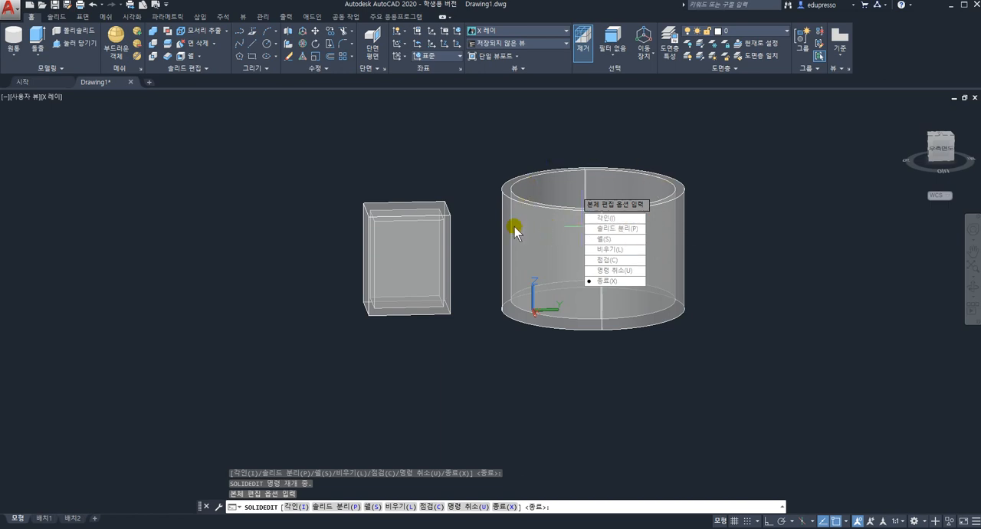
key(Escape)
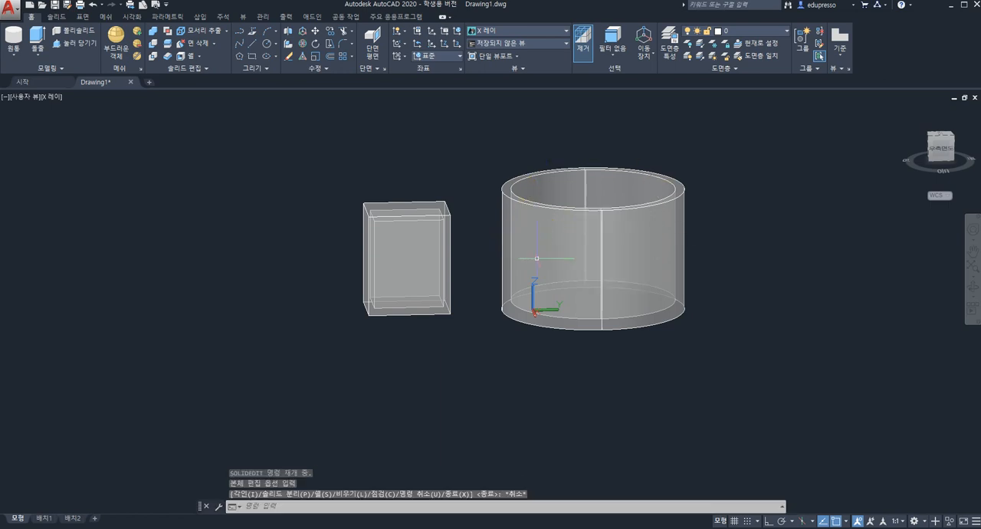
Erase the shelled box and the shelled cylinder from the drawing
shift+middle_drag(567, 310, 551, 371)
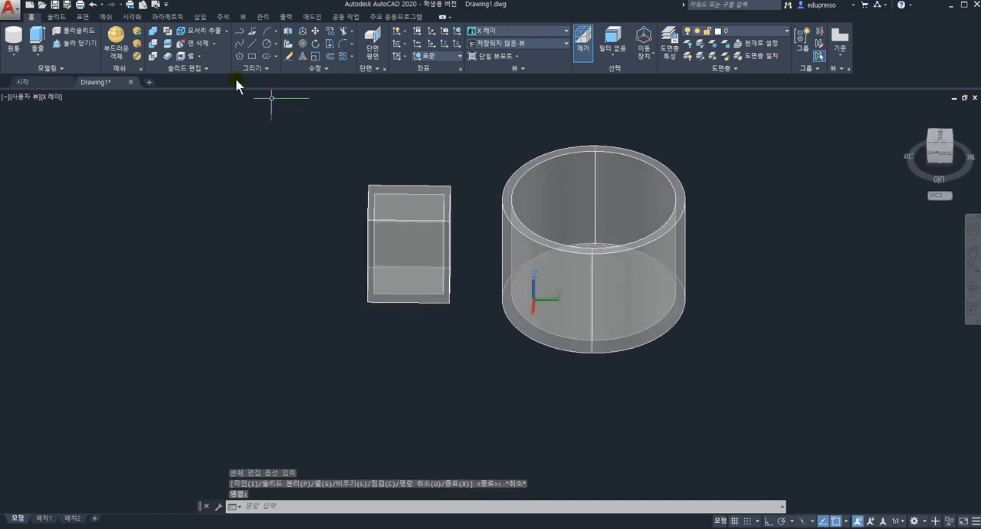
click(311, 135)
click(802, 433)
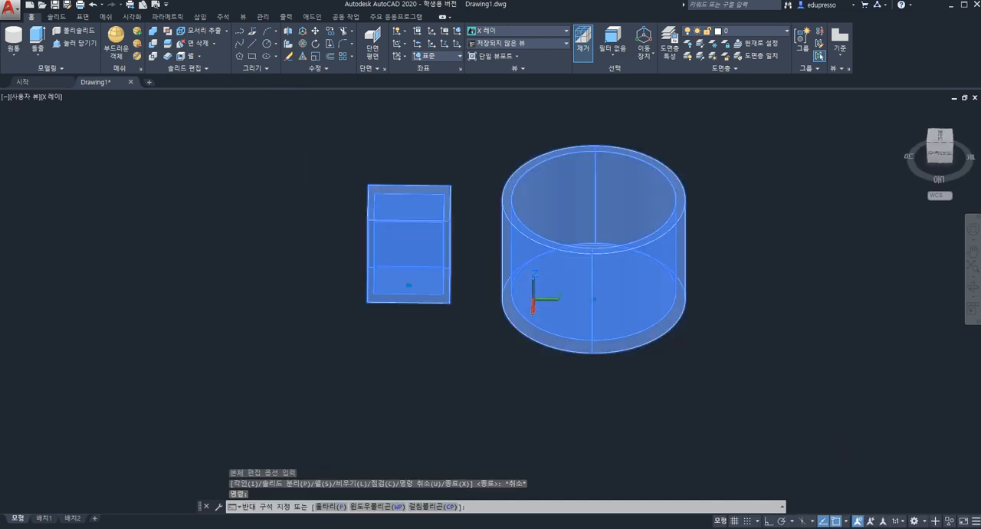
key(Delete)
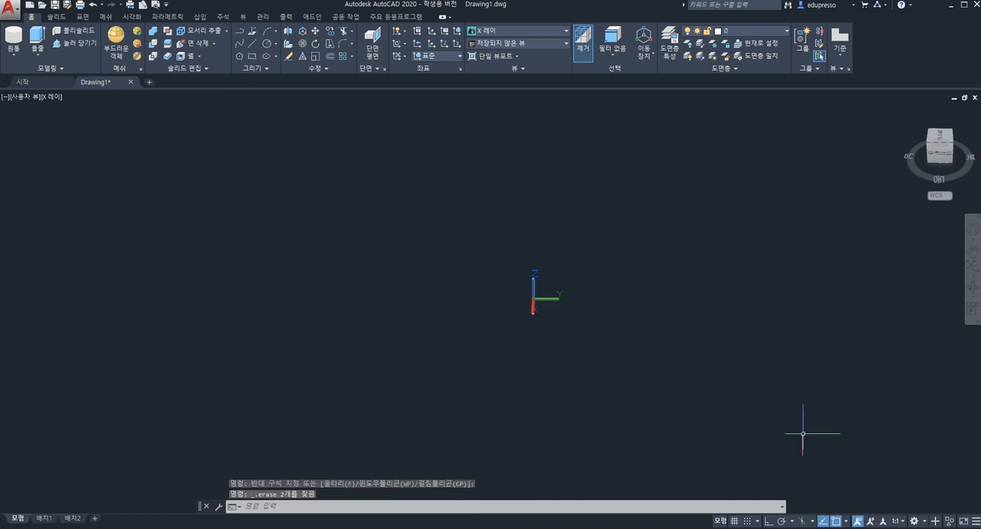
Draw a new box about 576 units high on the positive Y side of the origin and show it in the home view
click(227, 31)
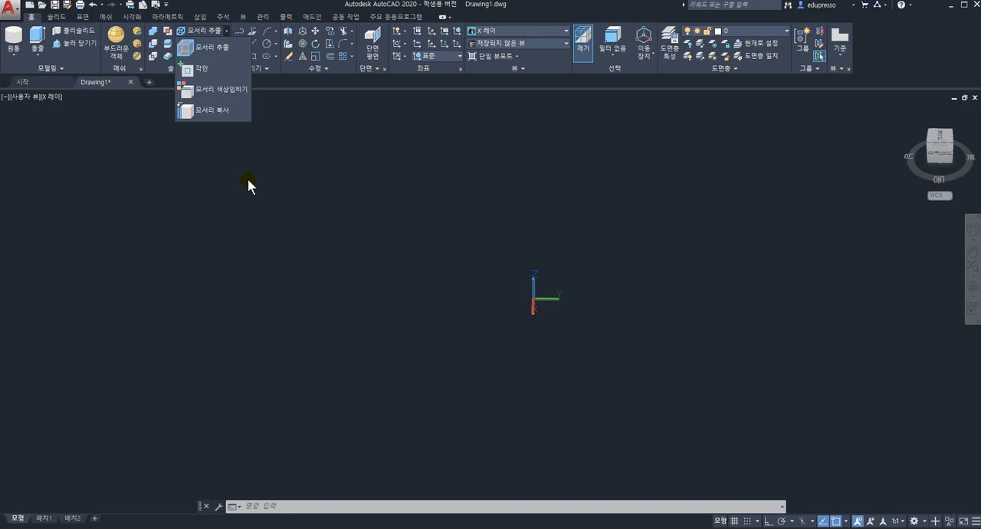
click(13, 54)
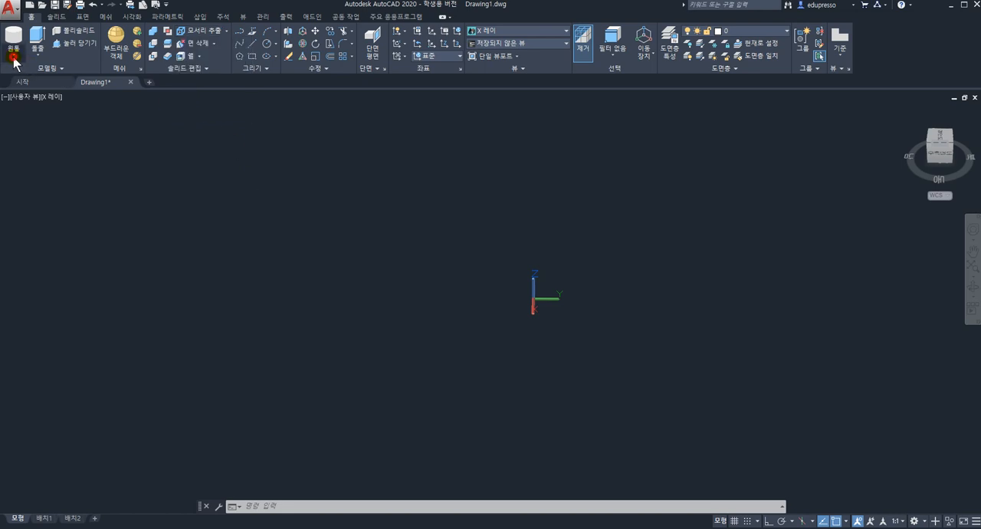
click(14, 55)
click(23, 74)
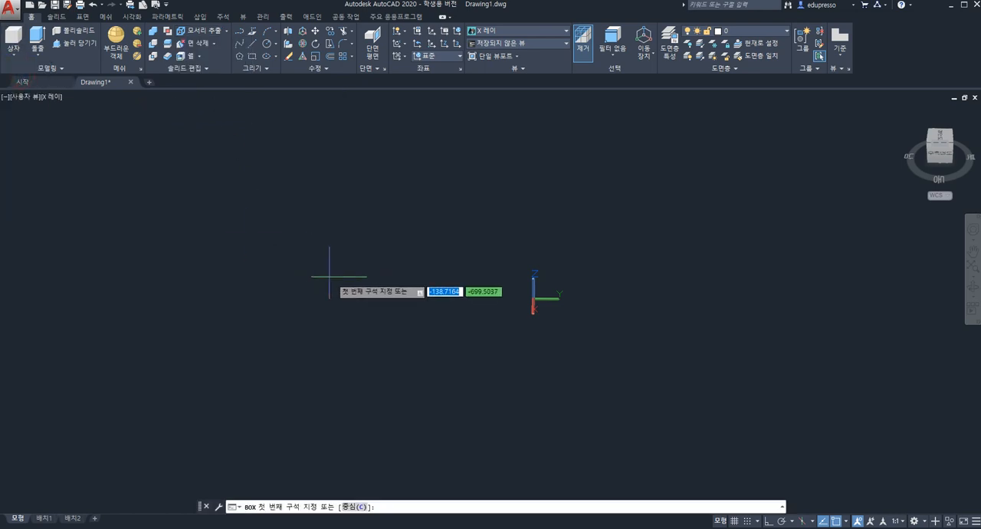
click(586, 301)
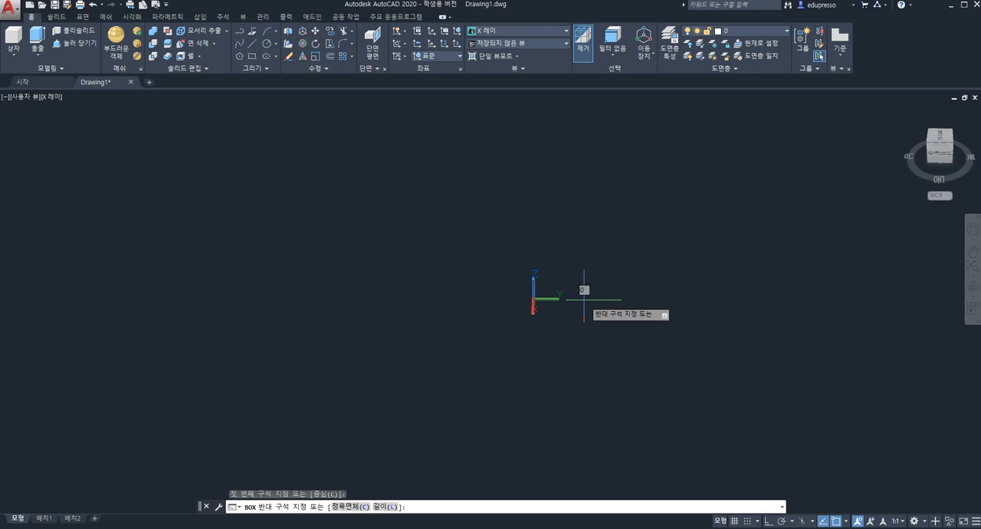
click(797, 396)
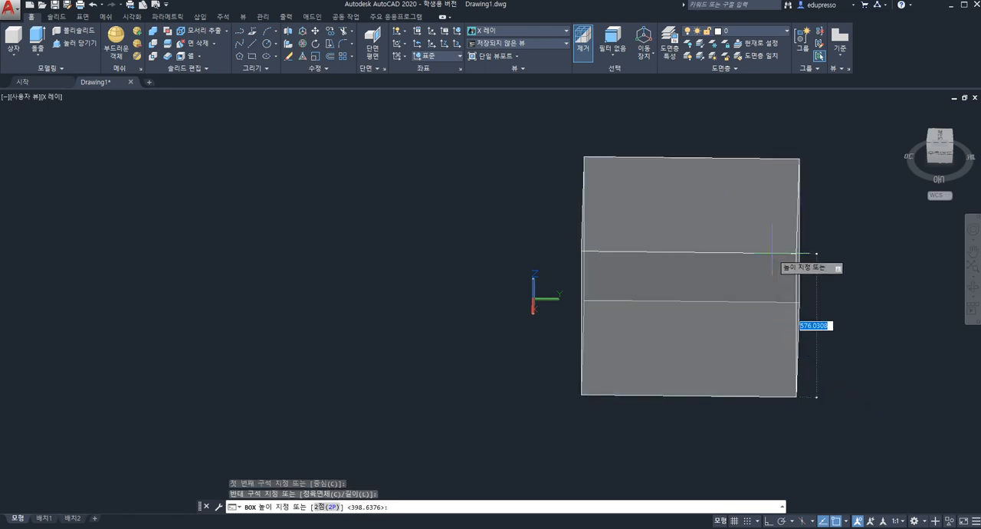
click(798, 264)
key(Escape)
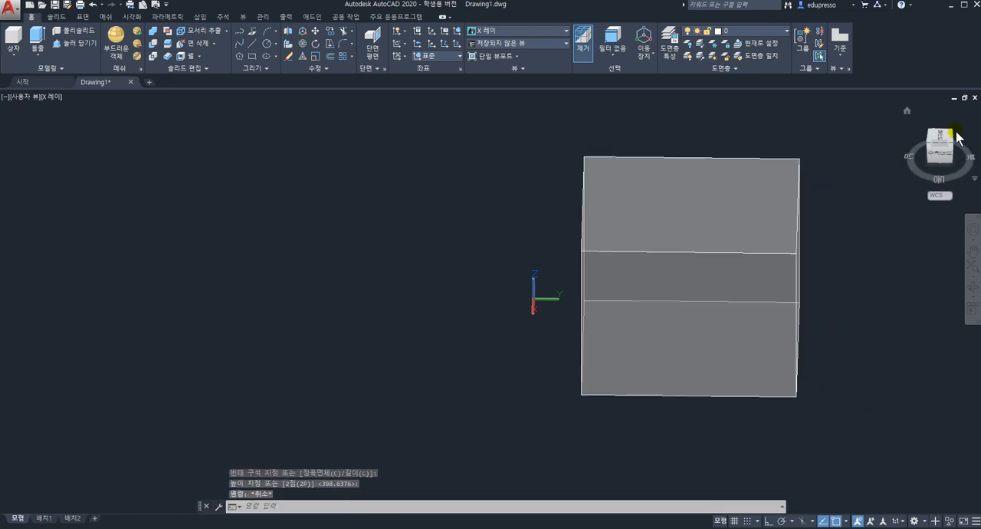
click(906, 114)
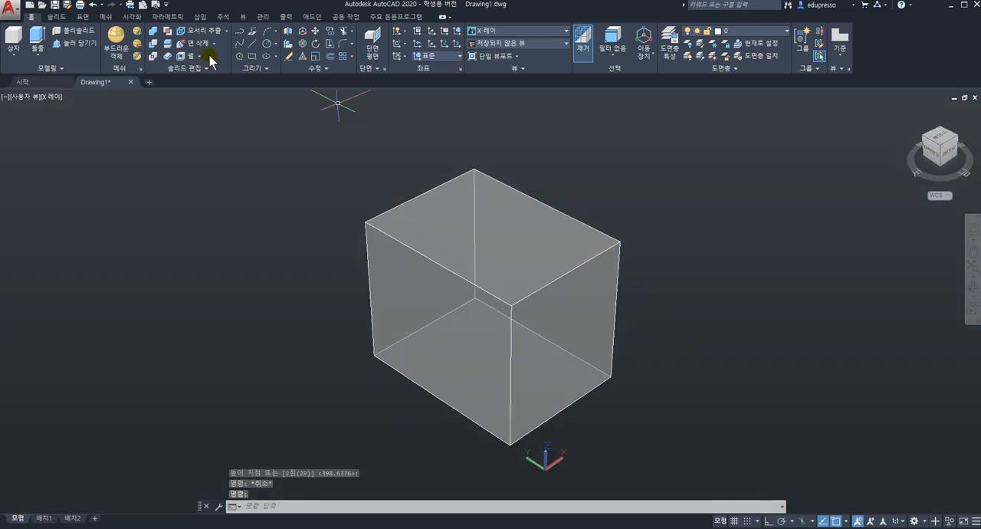
Copy the box's upper rear edge into the empty space beside the box, using the edge's endpoint as base point
click(227, 31)
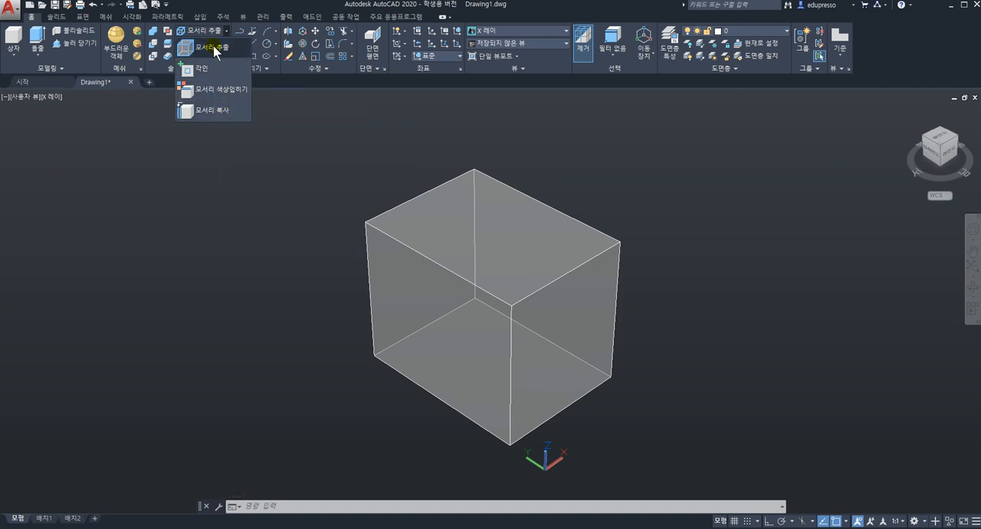
click(222, 111)
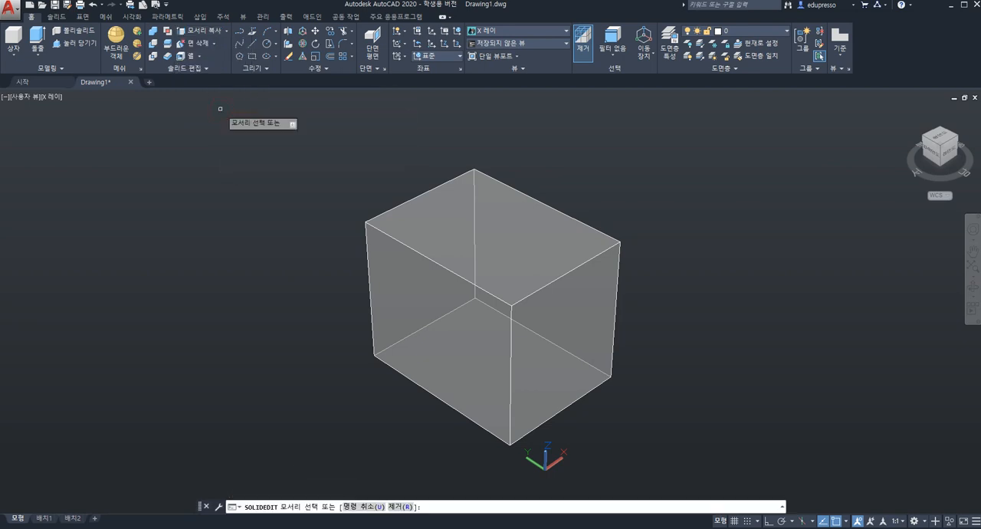
click(516, 187)
key(Return)
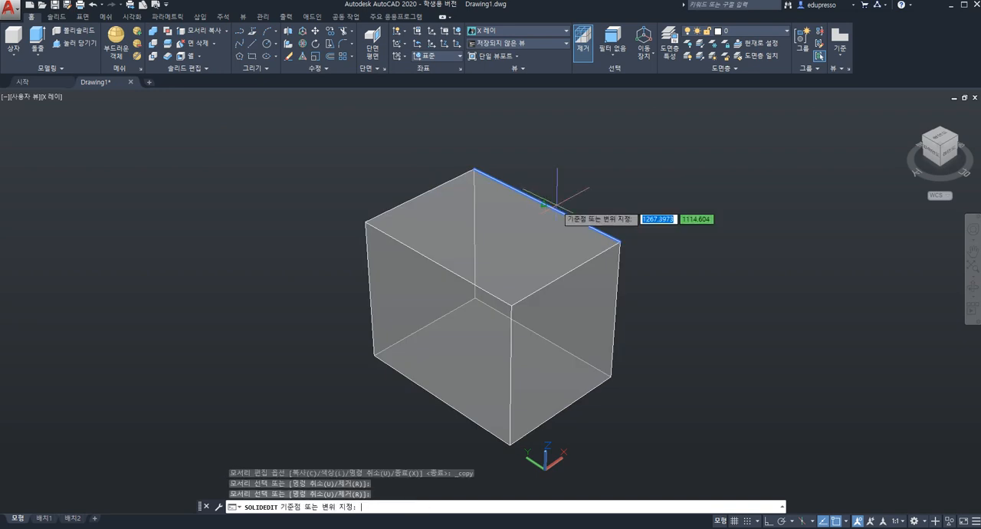
click(619, 241)
click(827, 187)
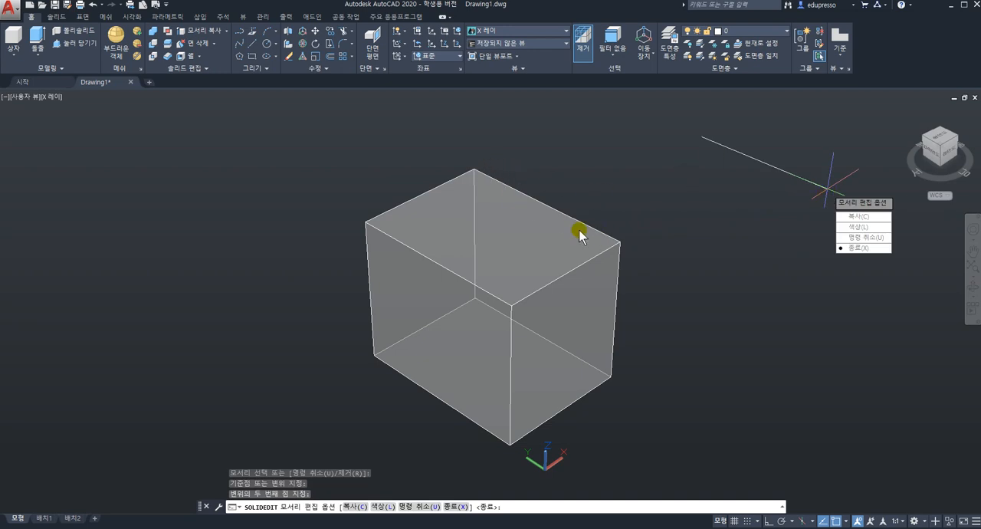
Color the box's upper front edge, parallel to the X axis, with yellow index color 50 and leave the solid editing command
click(227, 37)
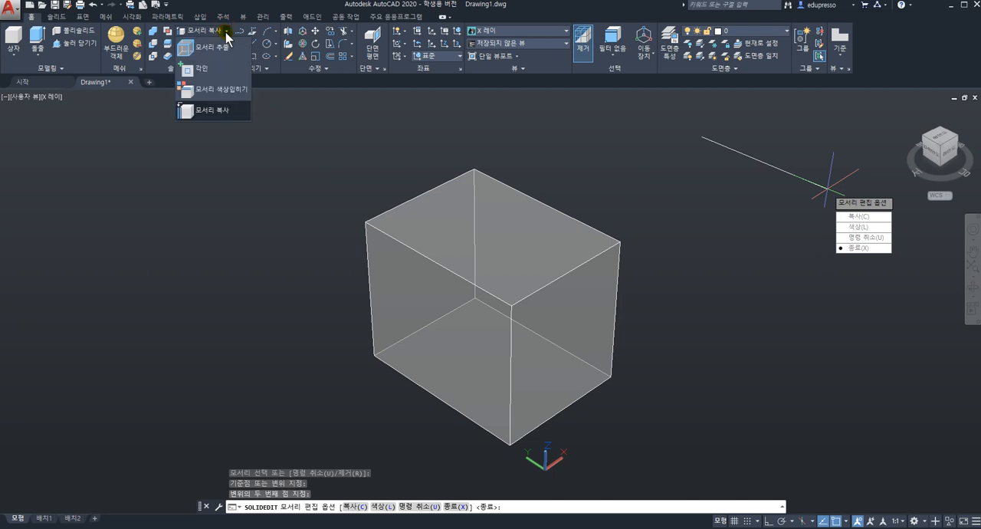
click(225, 90)
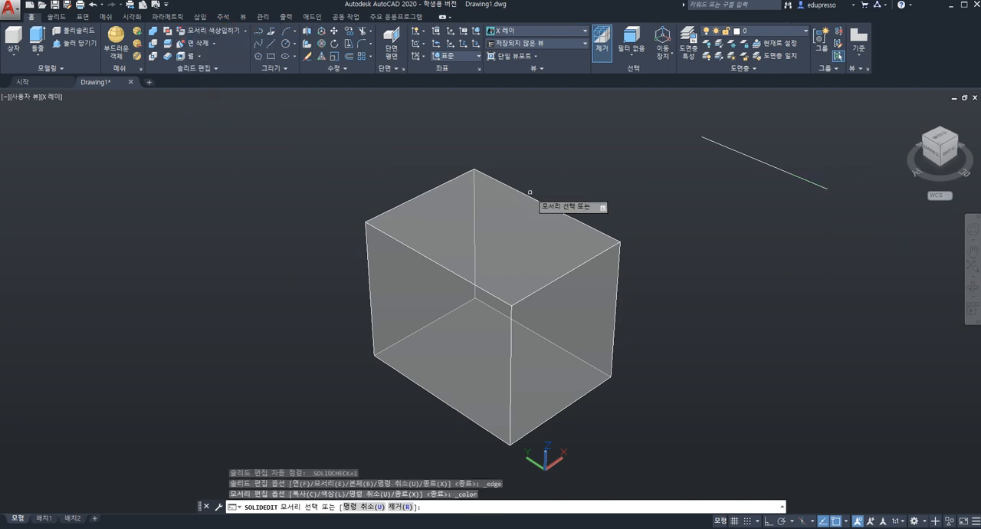
click(568, 272)
right_click(491, 274)
drag(761, 161, 698, 164)
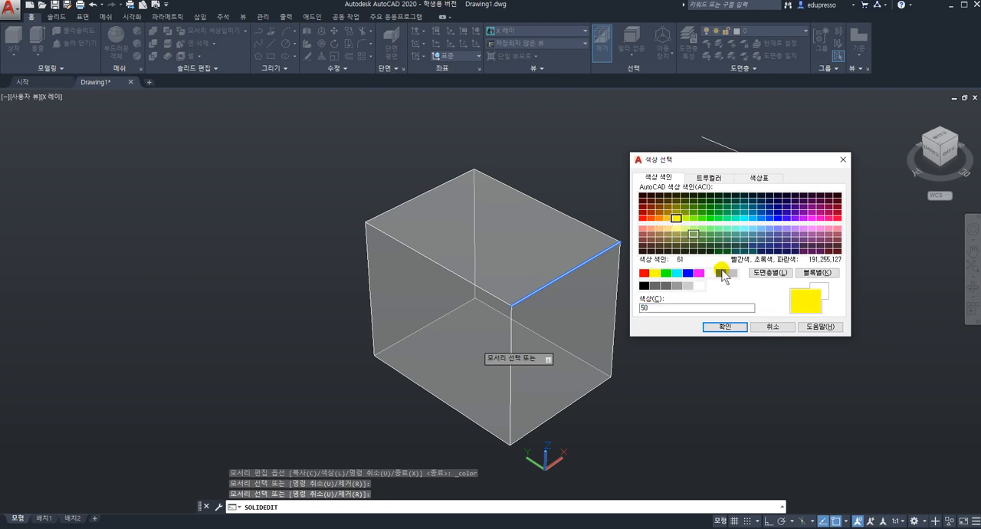
click(725, 326)
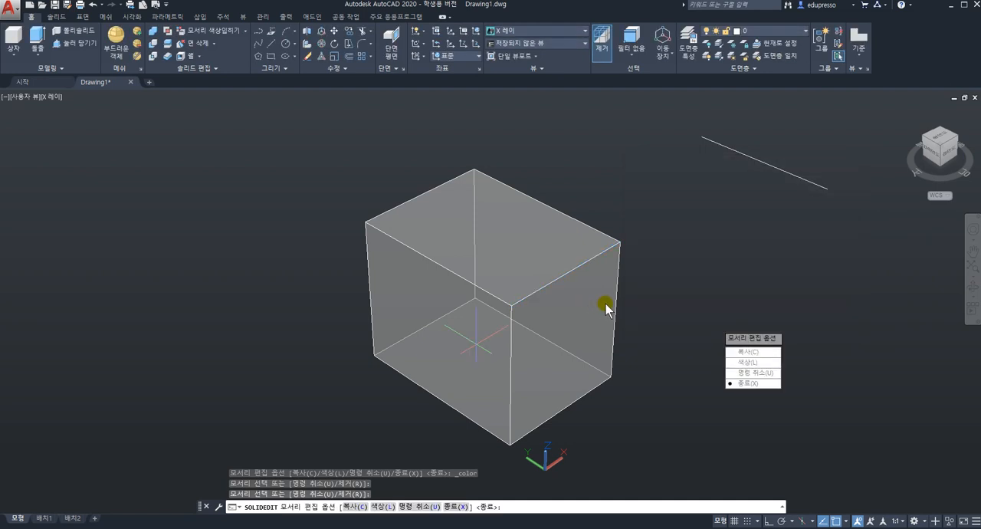
key(Escape)
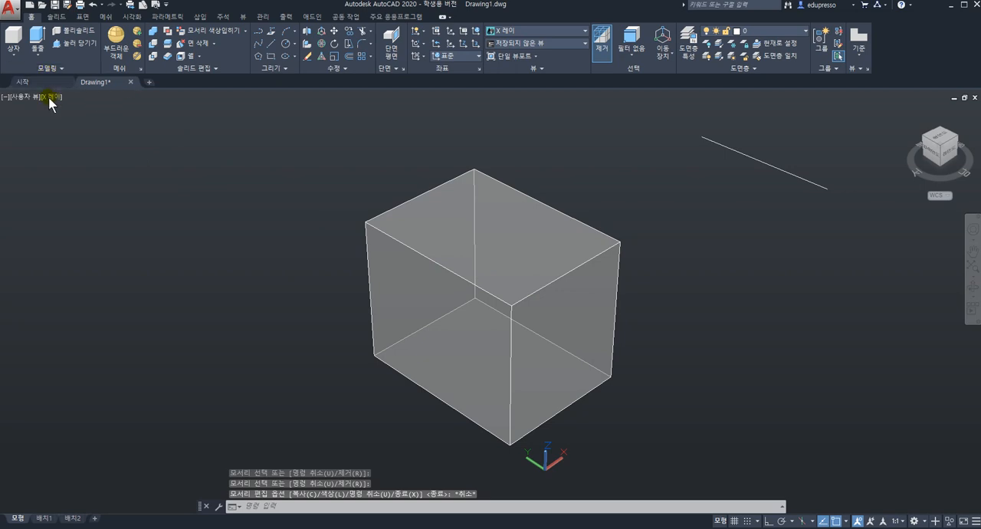
Switch the visual style to 2D Wireframe and examine the recolored edge of the box
click(58, 100)
click(81, 115)
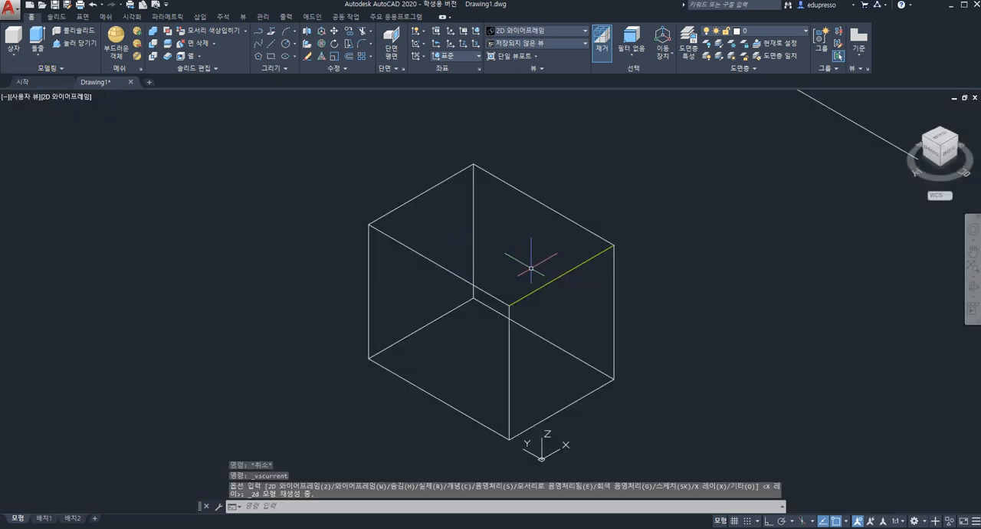
shift+middle_drag(515, 257, 559, 279)
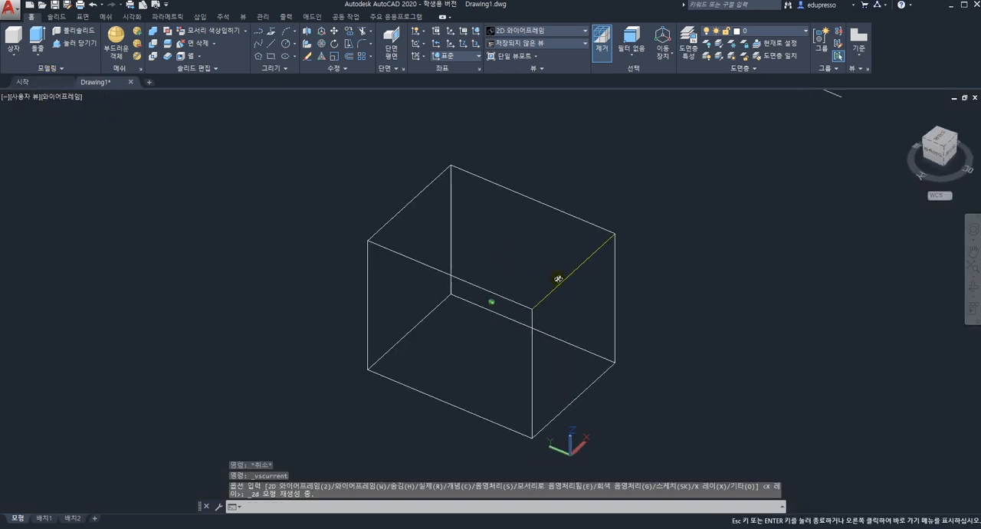
scroll(558, 278, down, 2)
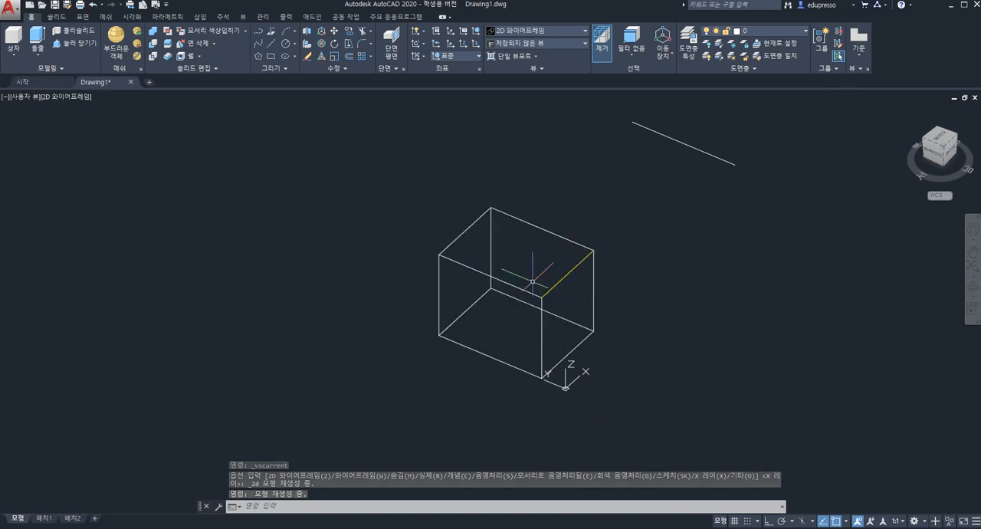
scroll(475, 275, up, 1)
scroll(465, 258, down, 2)
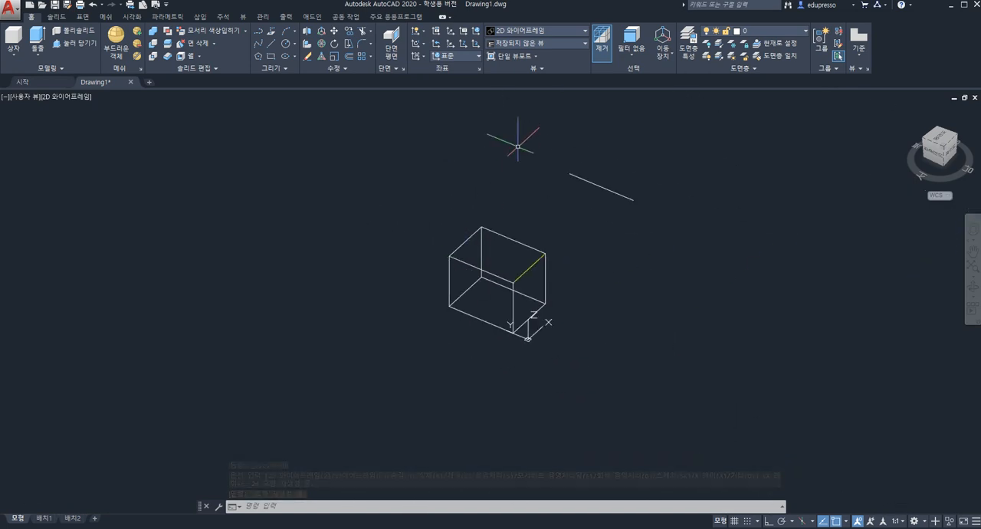
Erase the box together with the copied edge line, and undo that erasure
key(Escape)
drag(532, 142, 767, 252)
click(771, 261)
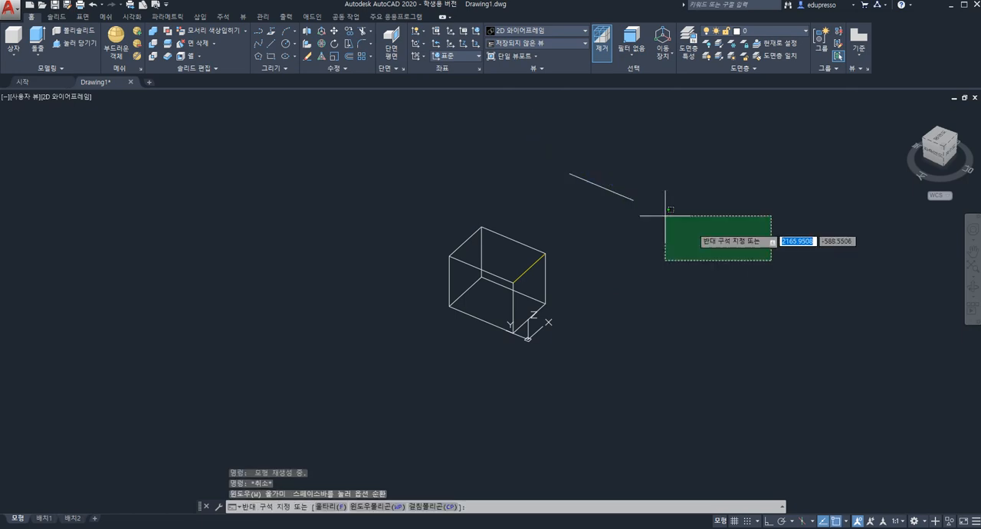
click(540, 143)
key(Delete)
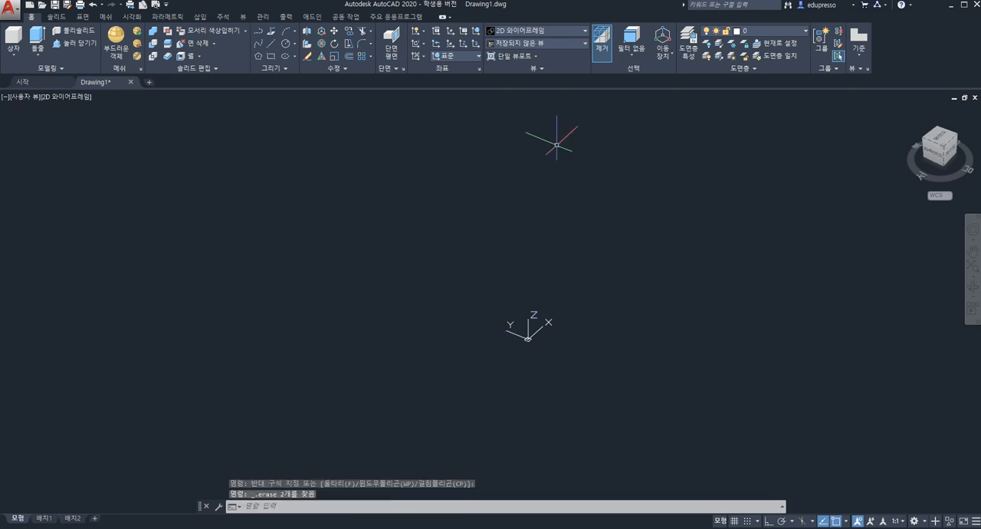
key(ctrl+z)
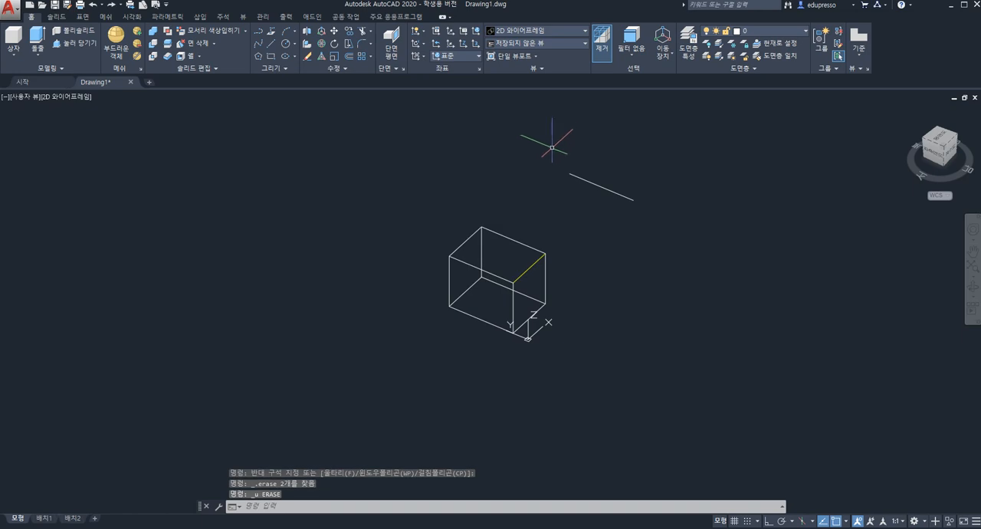
Erase only the copied edge line beside the box and return the visual style to X-ray
click(543, 146)
click(743, 261)
key(Delete)
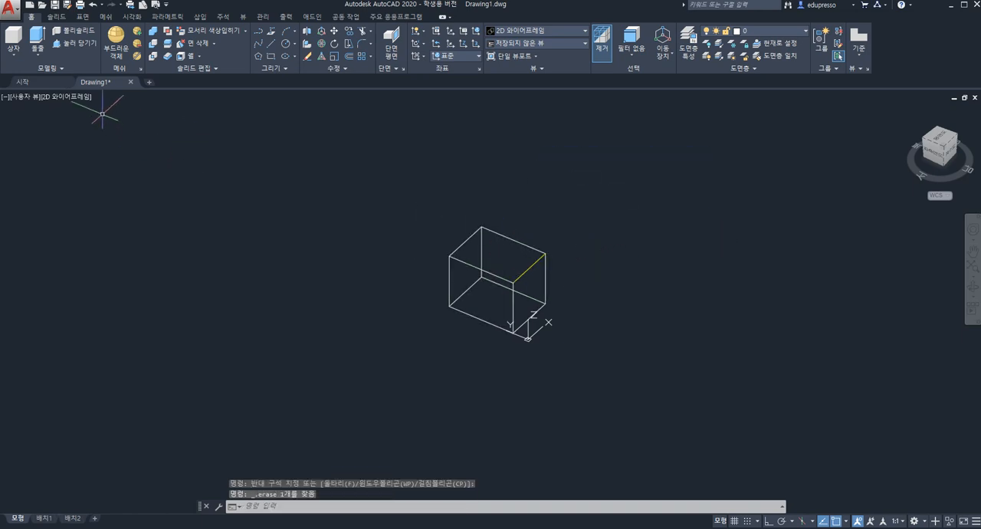
click(78, 100)
click(121, 226)
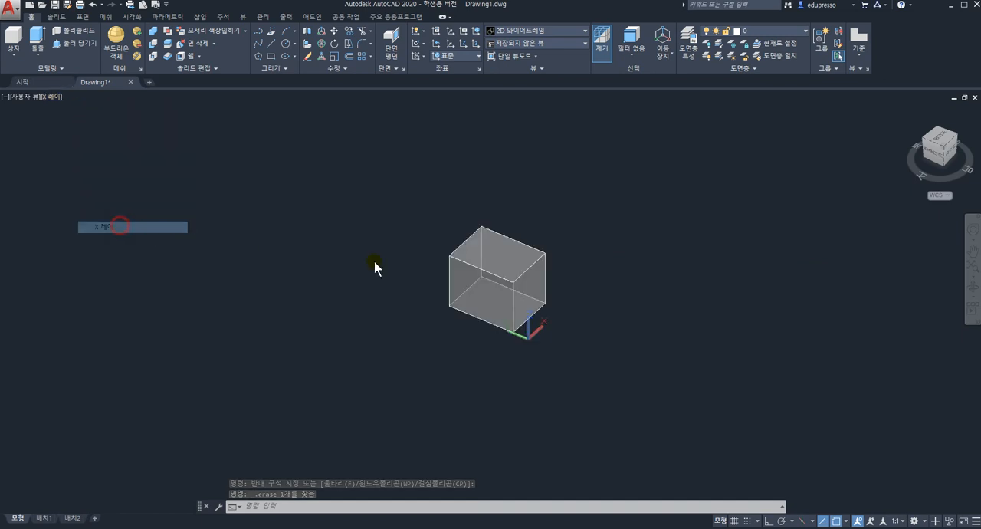
click(245, 31)
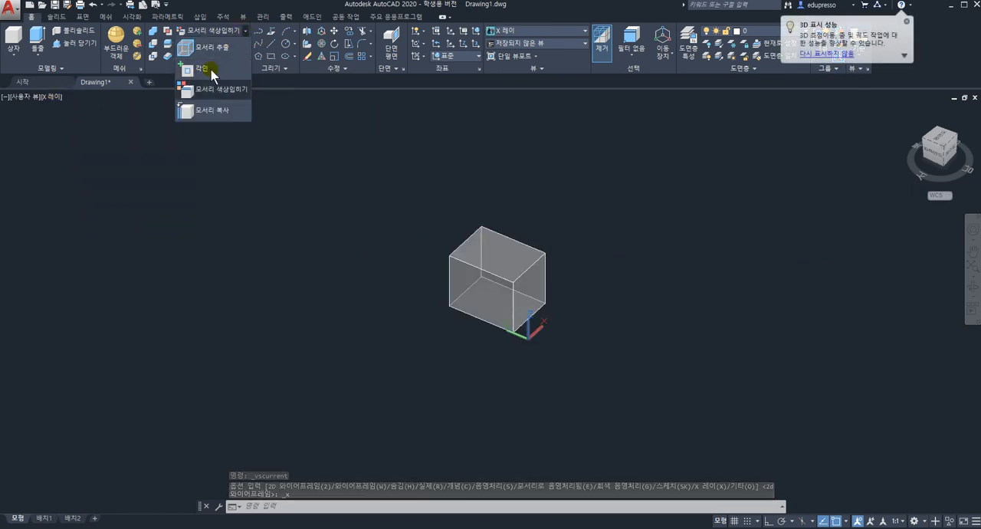
scroll(480, 236, up, 2)
scroll(480, 236, up, 2)
scroll(480, 235, down, 5)
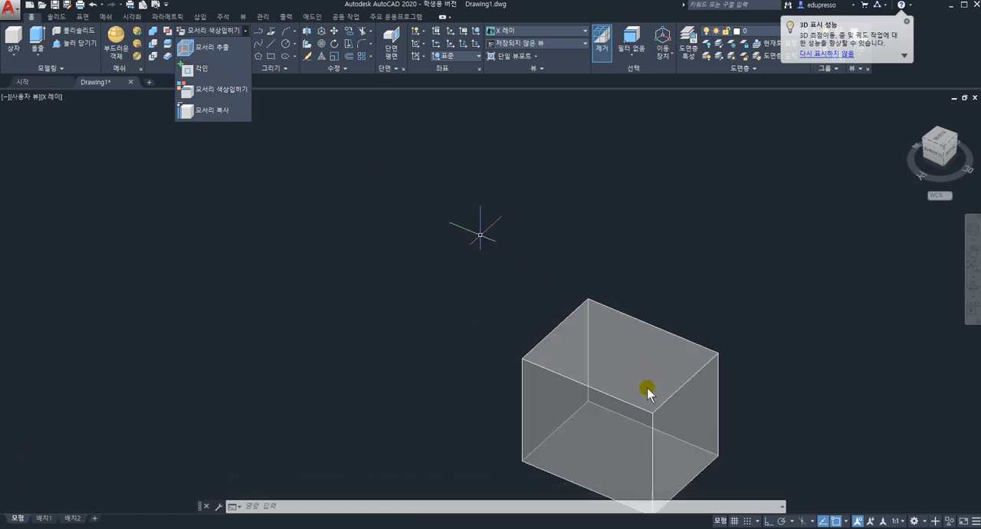
scroll(643, 385, up, 4)
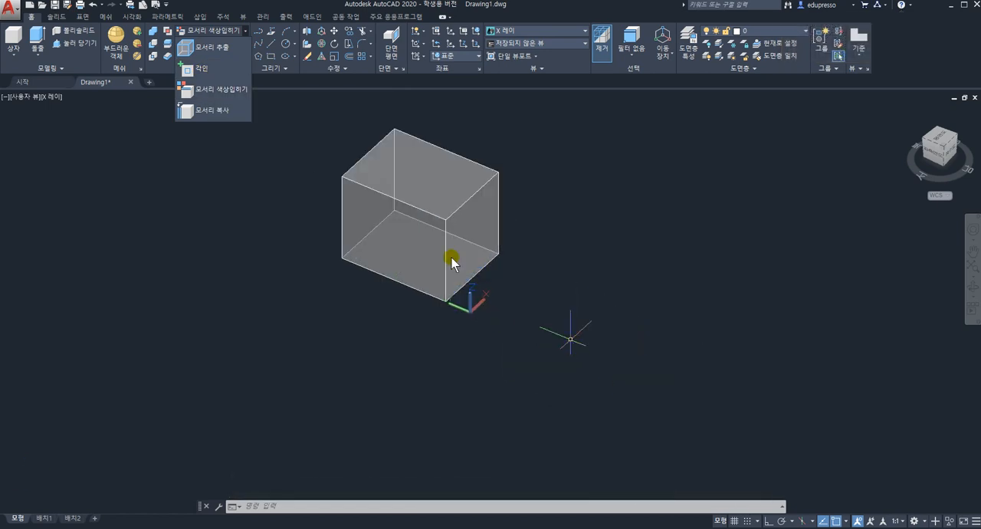
Draw a rectangle in the plane of the box's top face, from a corner on the face to a point beyond its rear corner
click(451, 257)
shift+middle_drag(453, 228, 516, 271)
scroll(516, 269, up, 3)
scroll(506, 269, down, 2)
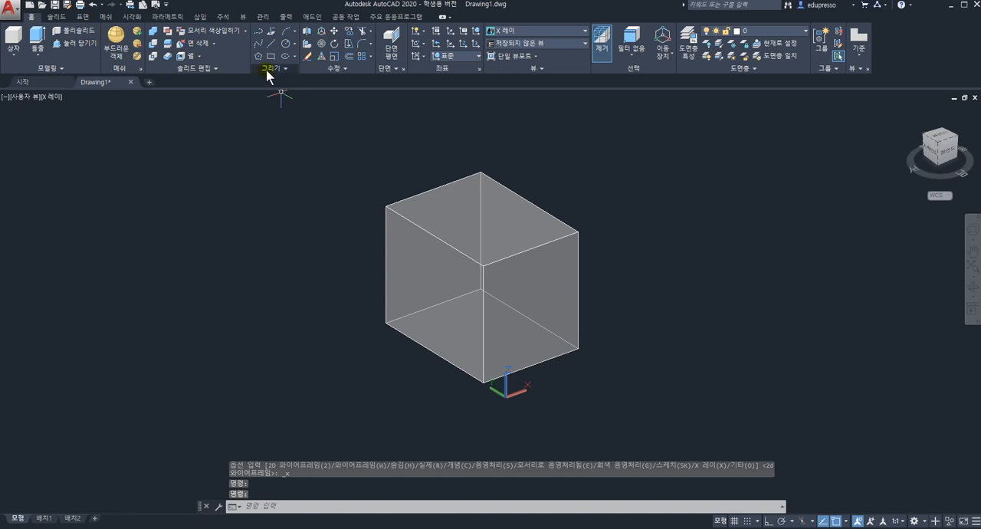
click(287, 68)
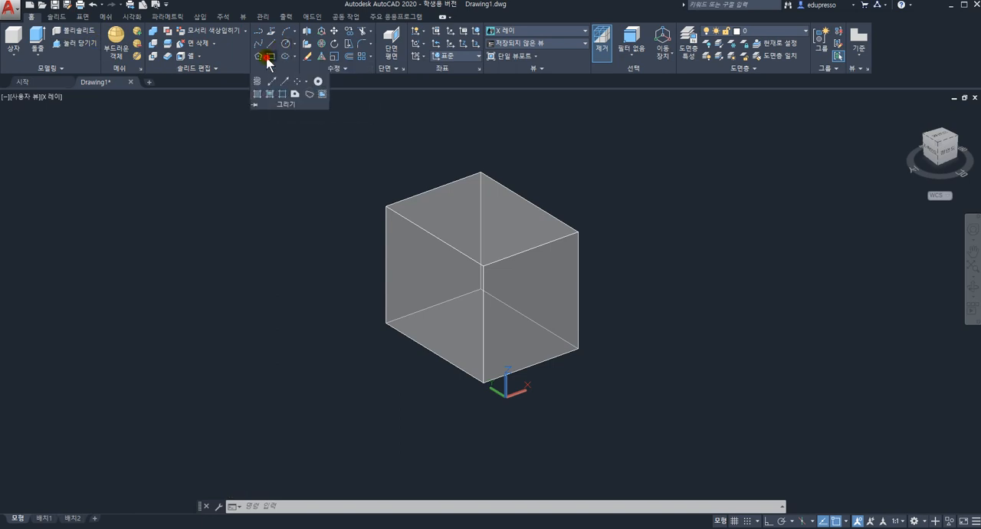
click(270, 57)
click(271, 56)
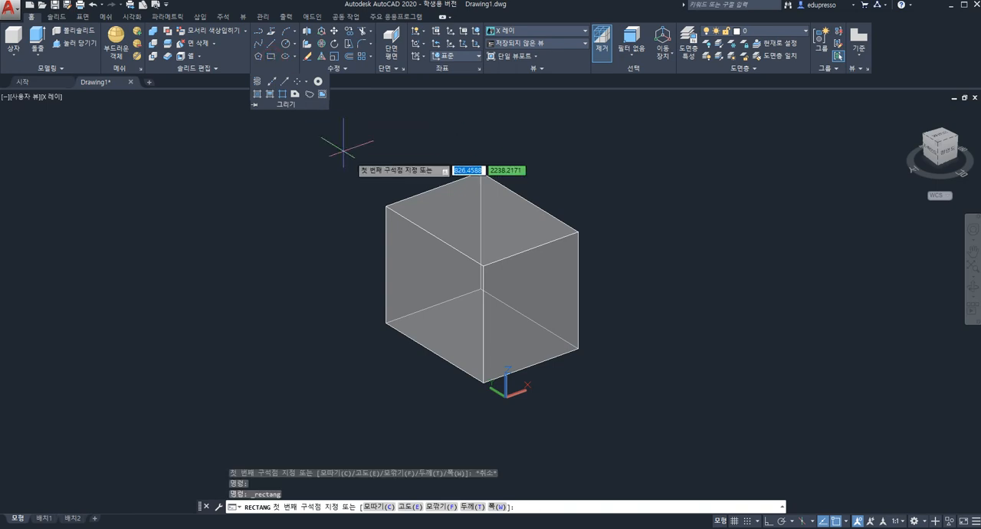
click(452, 217)
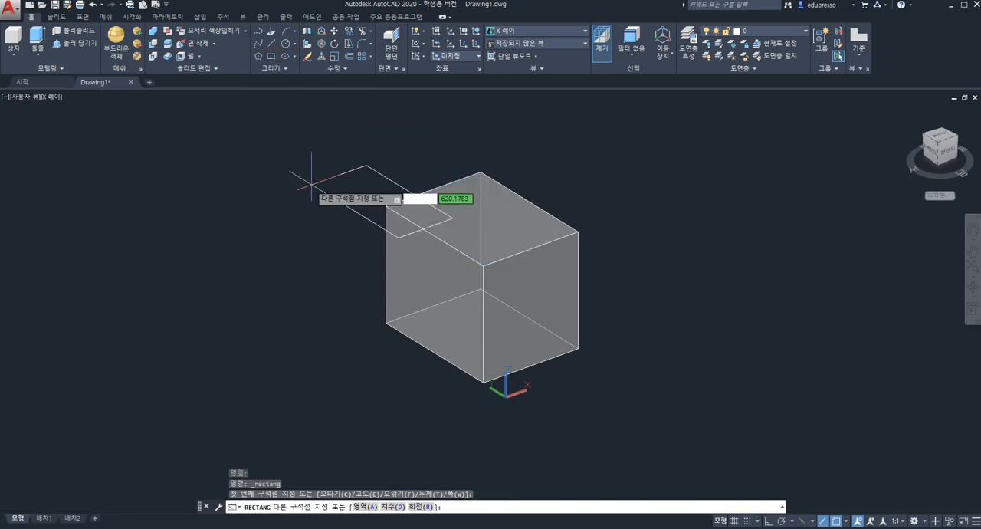
click(503, 121)
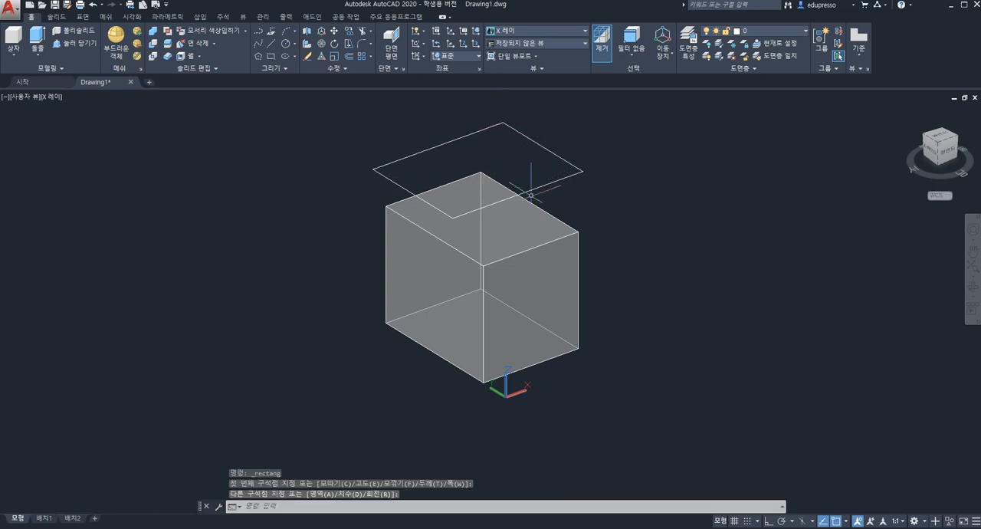
key(space)
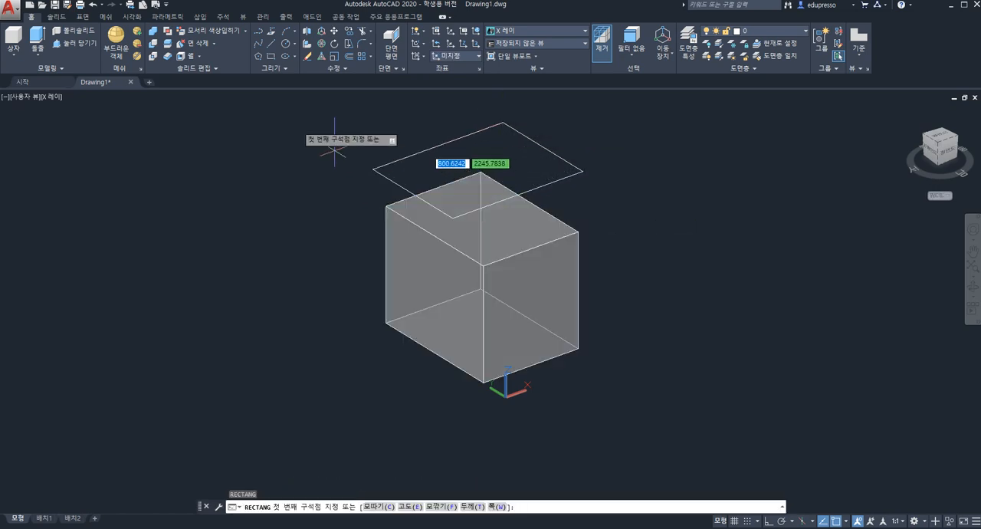
click(286, 46)
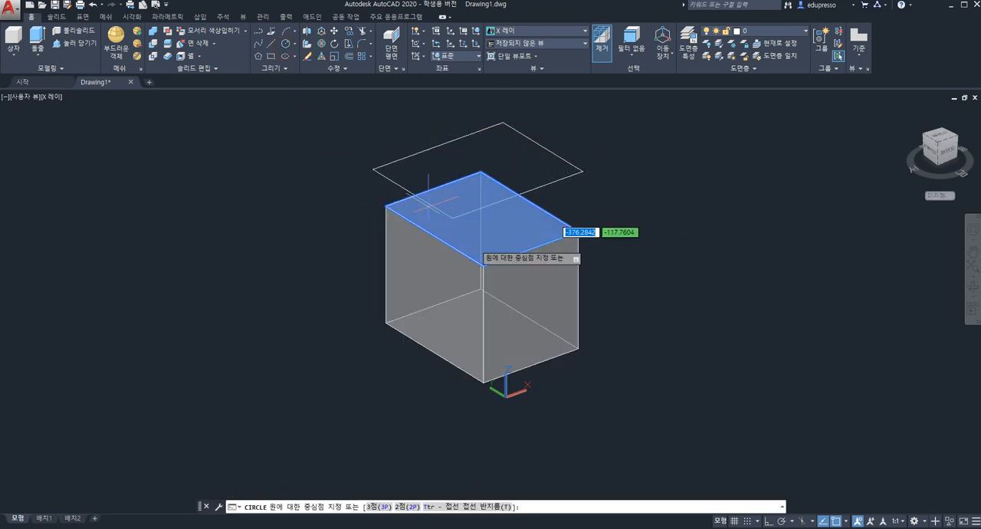
click(483, 266)
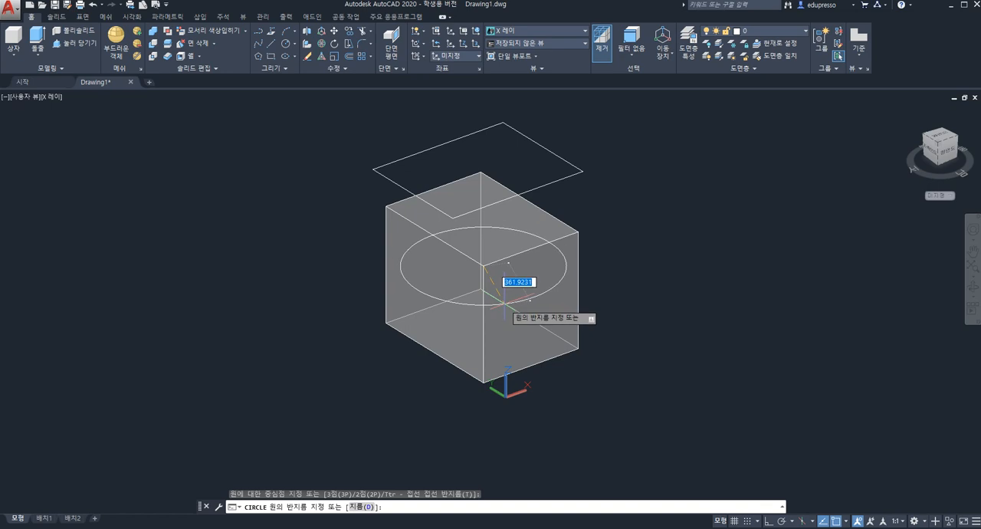
key(Escape)
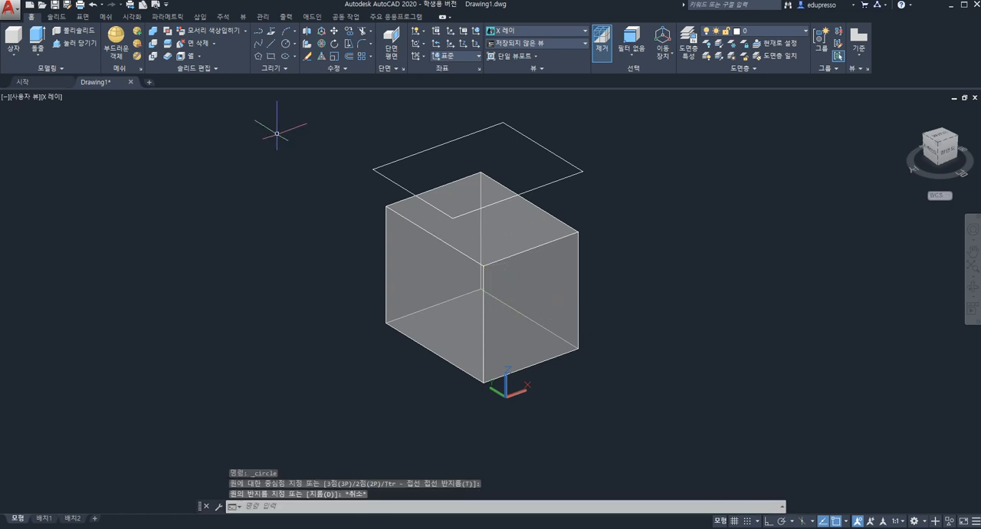
Draw a circle centered on the box's front face and reaching past the face's side and bottom edges
click(287, 44)
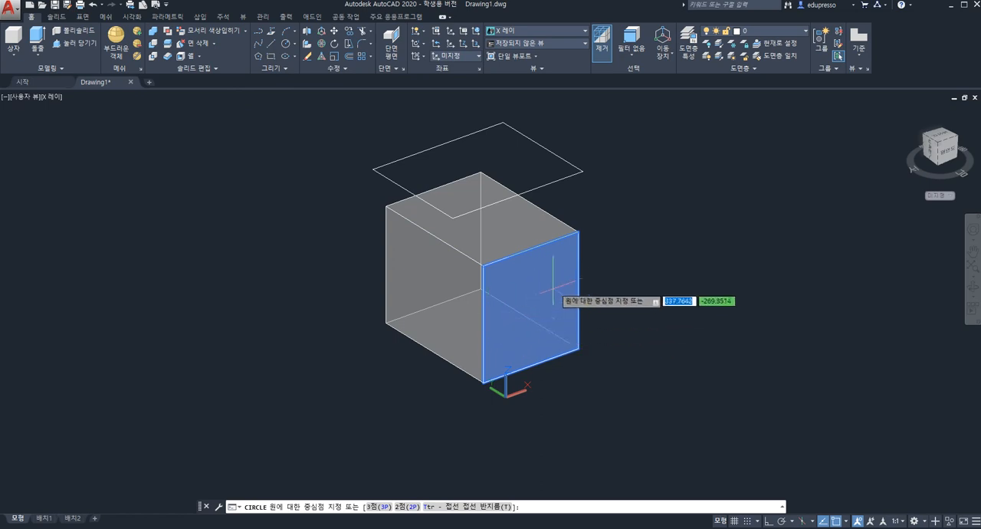
click(553, 316)
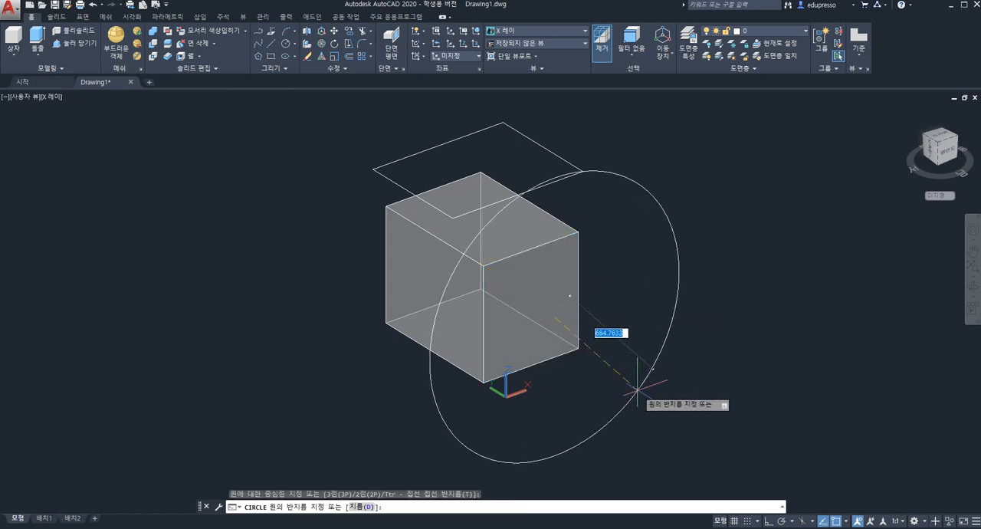
click(601, 293)
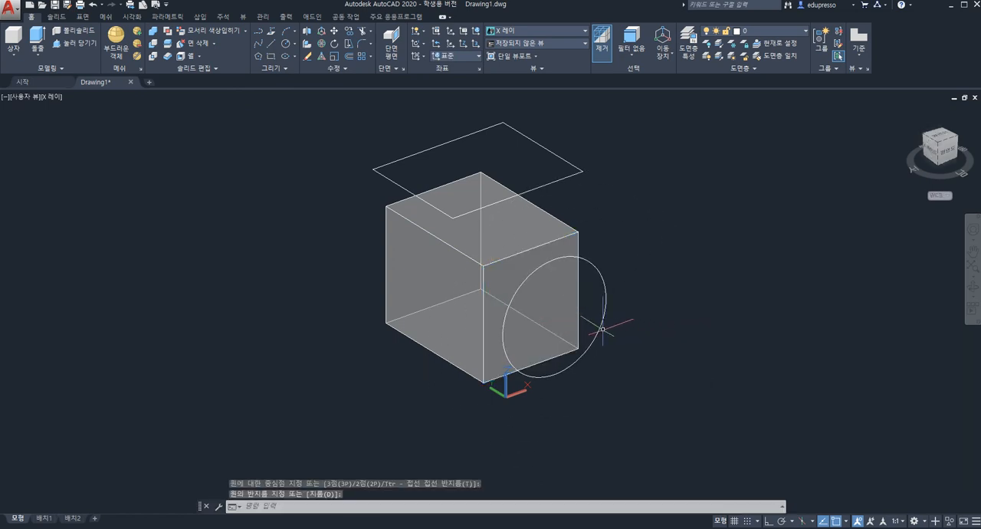
key(Escape)
Imprint the rectangle onto the box's top face, choosing Yes to delete the source object
scroll(578, 370, up, 2)
mouse_move(525, 276)
shift+middle_down()
mouse_move(507, 242)
mouse_move(514, 265)
shift+middle_up()
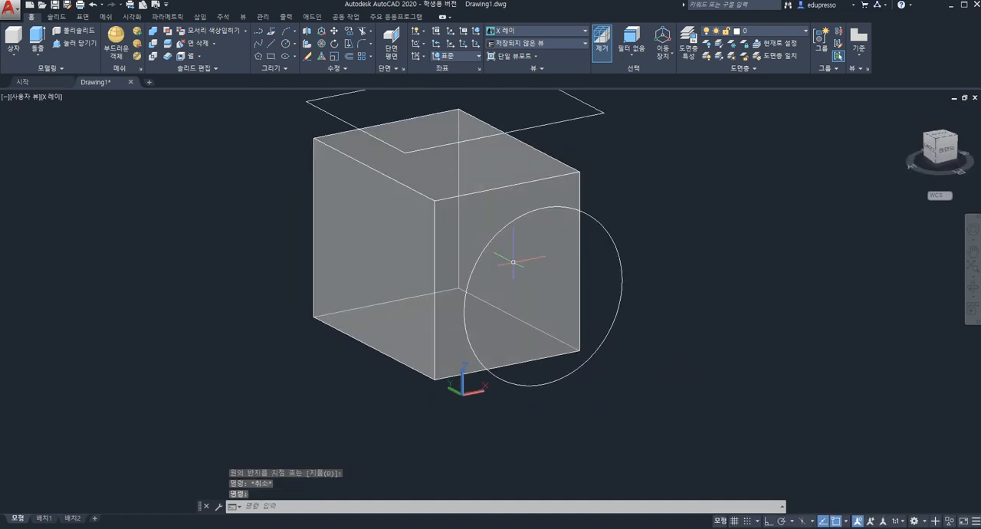
scroll(498, 246, down, 3)
scroll(521, 284, up, 2)
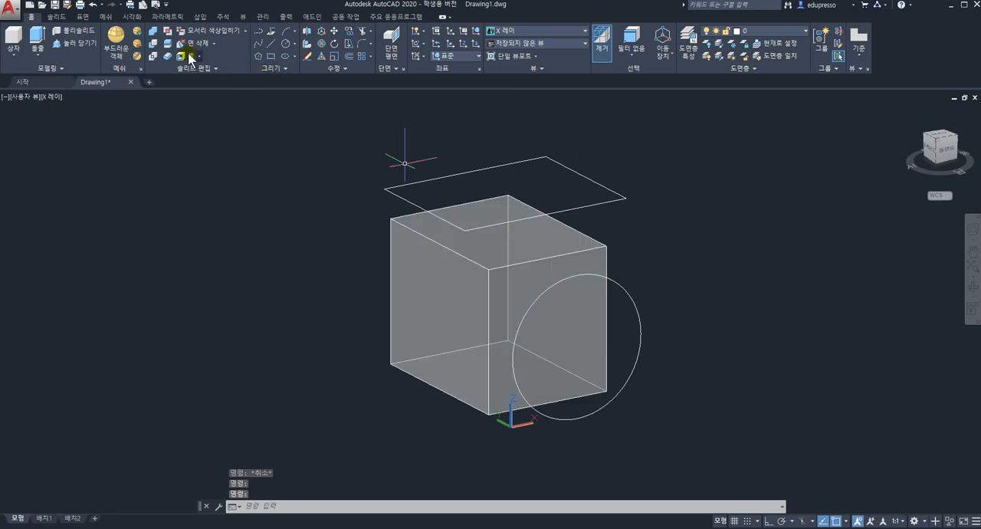
click(243, 30)
click(217, 71)
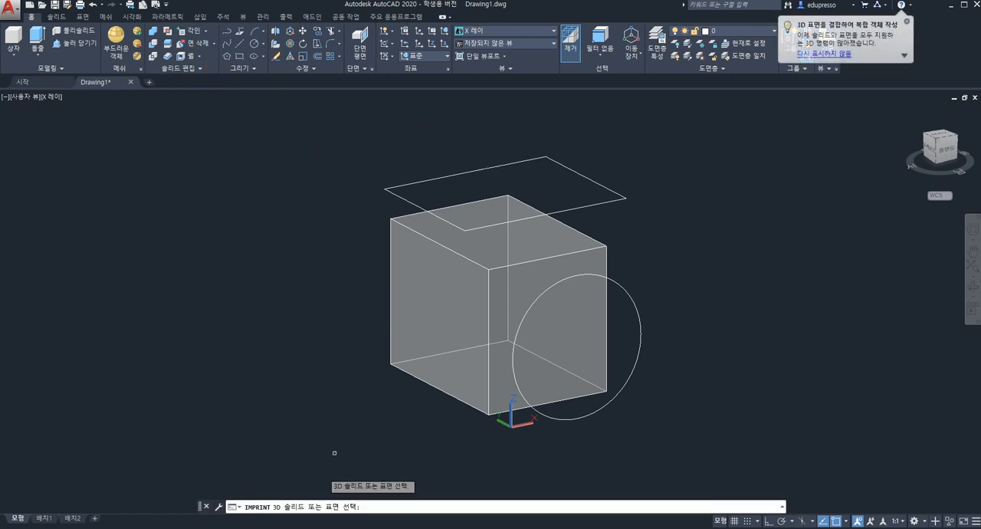
click(474, 298)
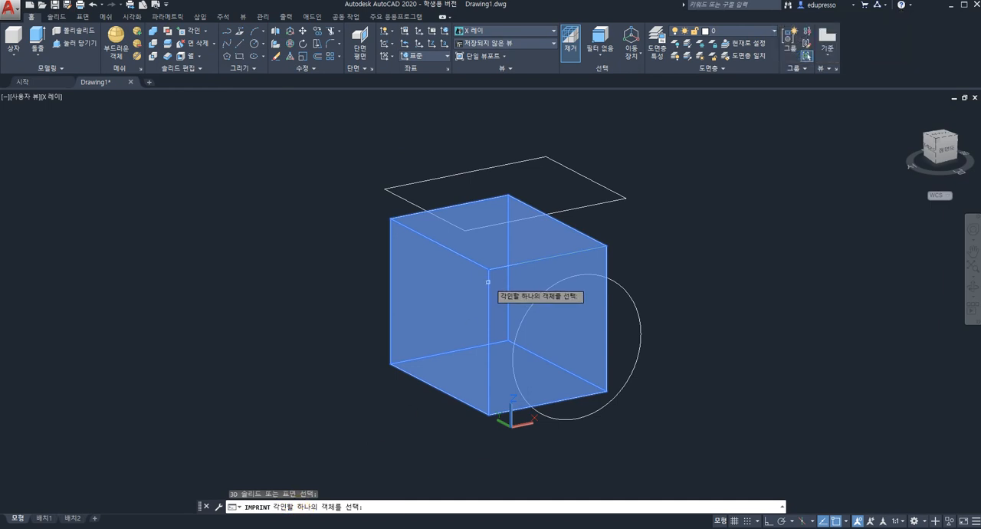
click(586, 179)
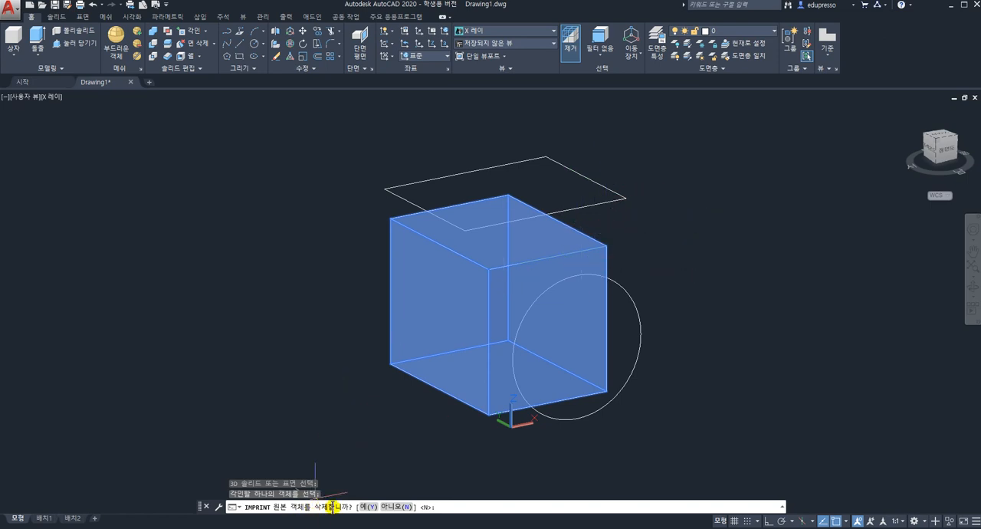
click(368, 507)
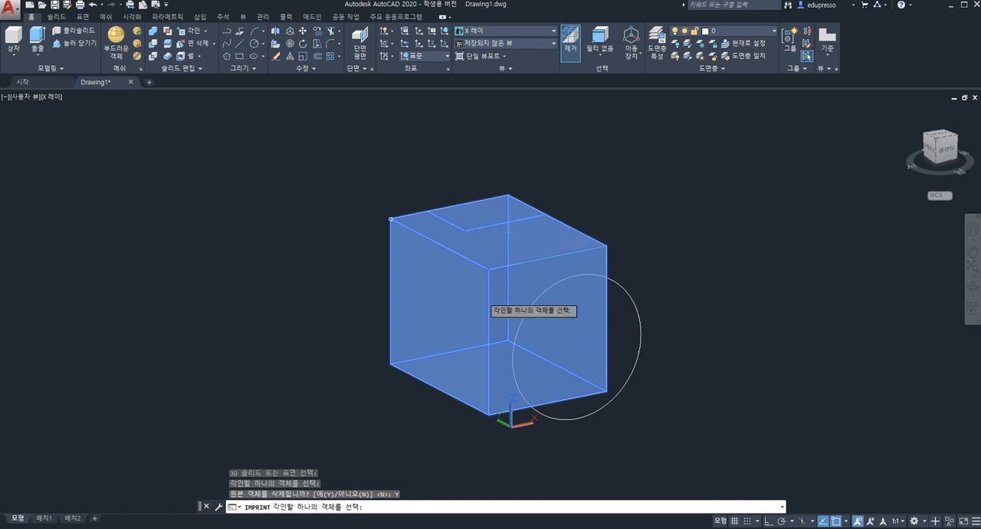
Imprint the circle onto the box's front face, choosing No to keep the source object
click(202, 32)
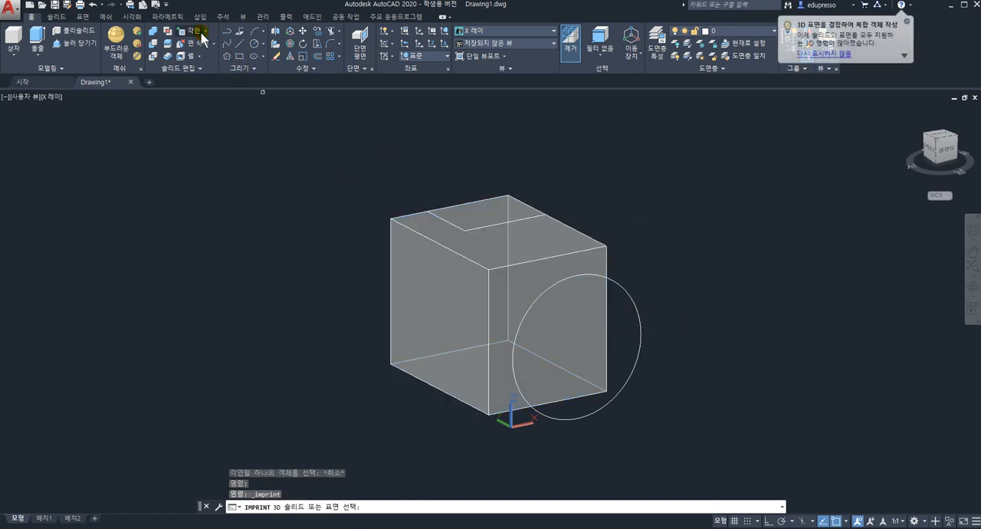
click(524, 299)
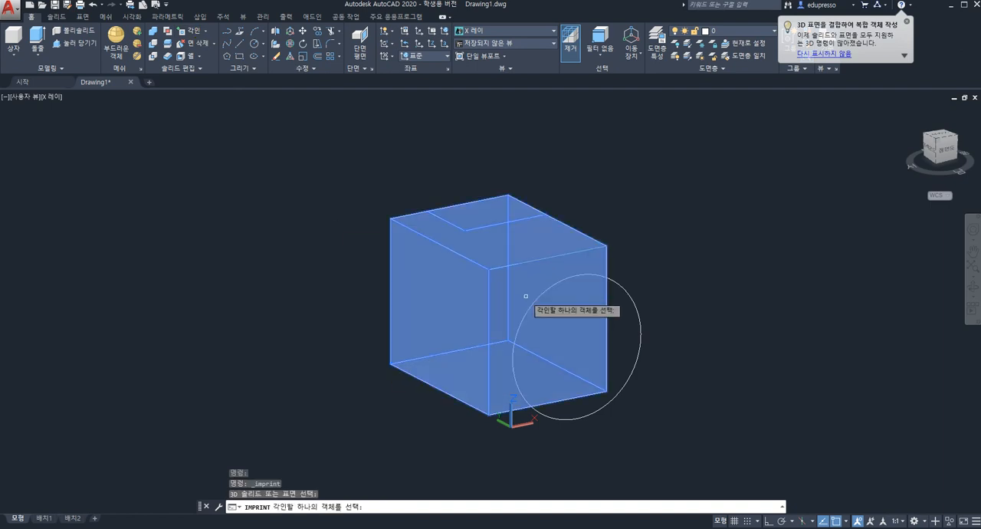
click(633, 303)
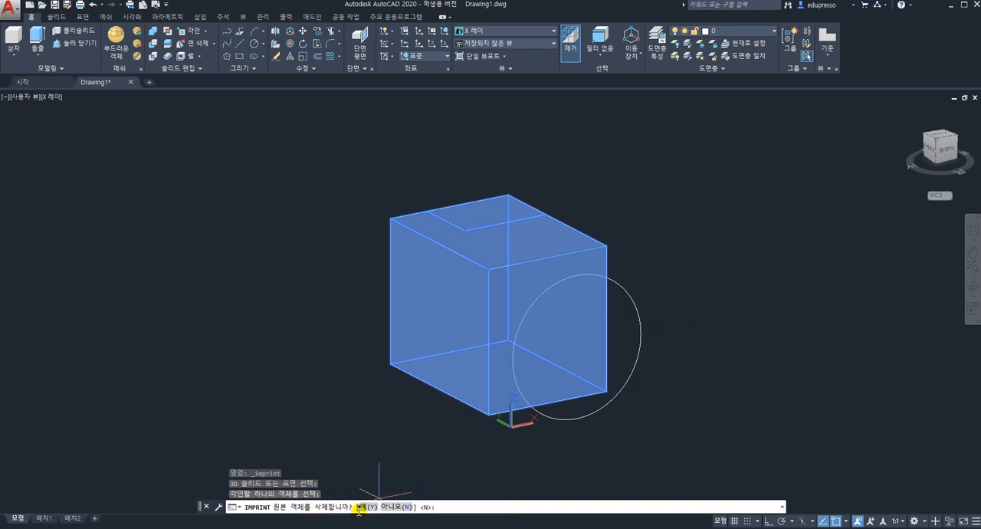
click(399, 506)
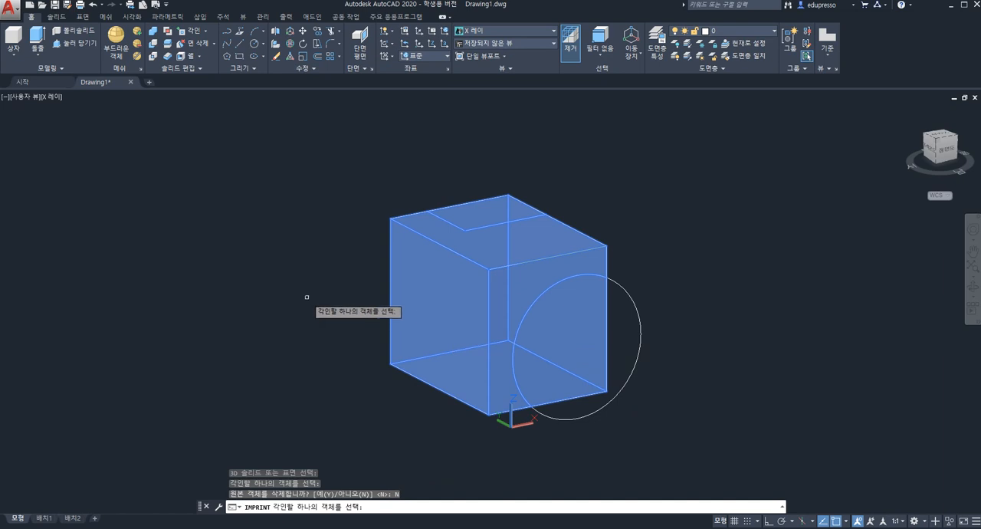
key(Escape)
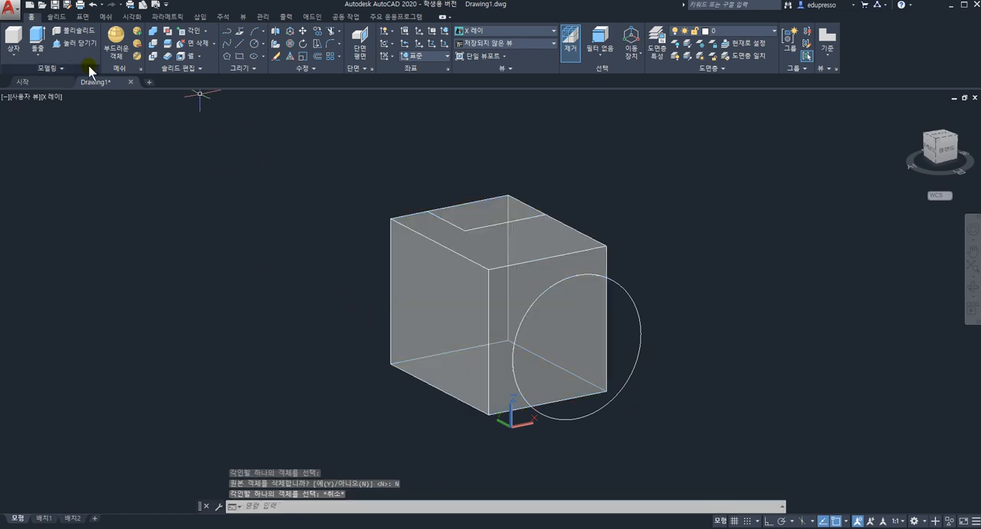
Presspull the imprinted rectangular region on the box's top face upward into a smaller block
click(79, 46)
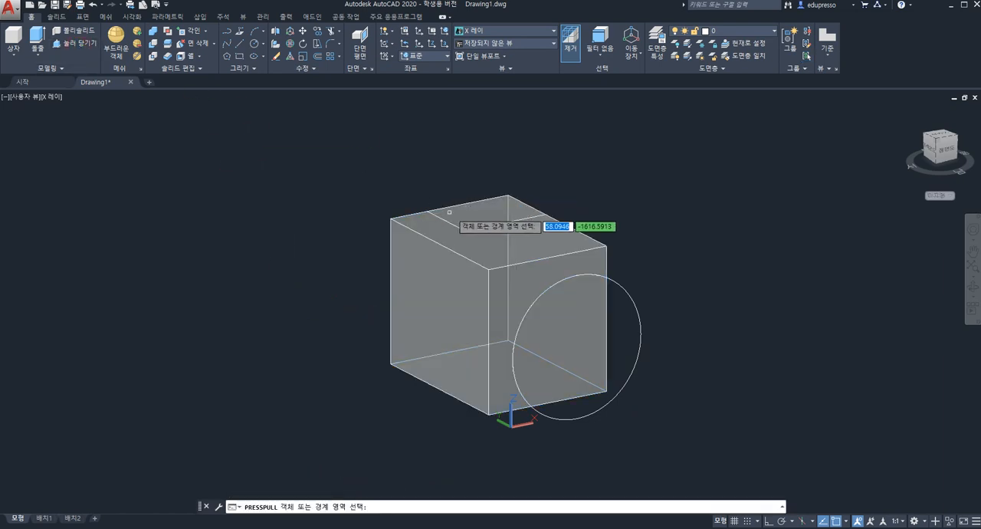
click(481, 212)
click(488, 175)
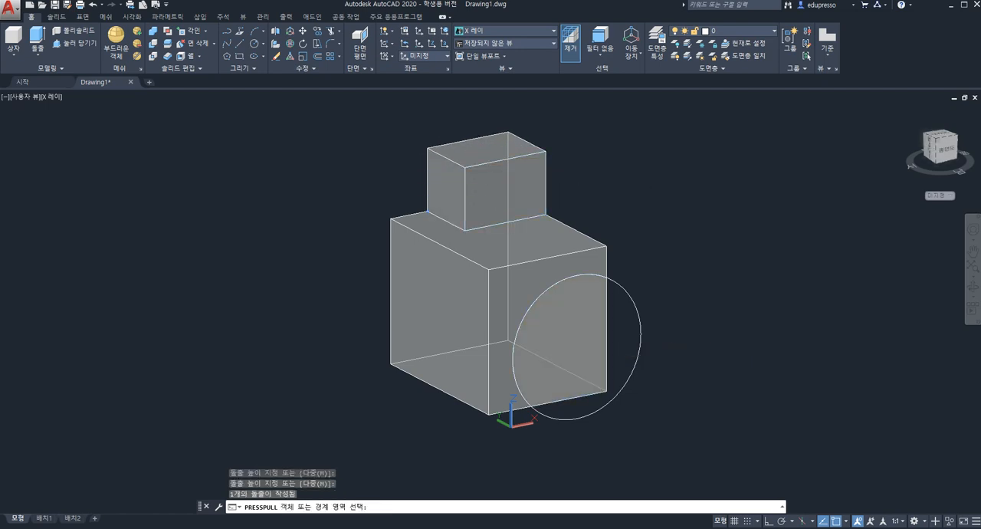
Presspull the imprinted circular region on the box's front face outward into a long partial cylinder
click(596, 346)
click(627, 407)
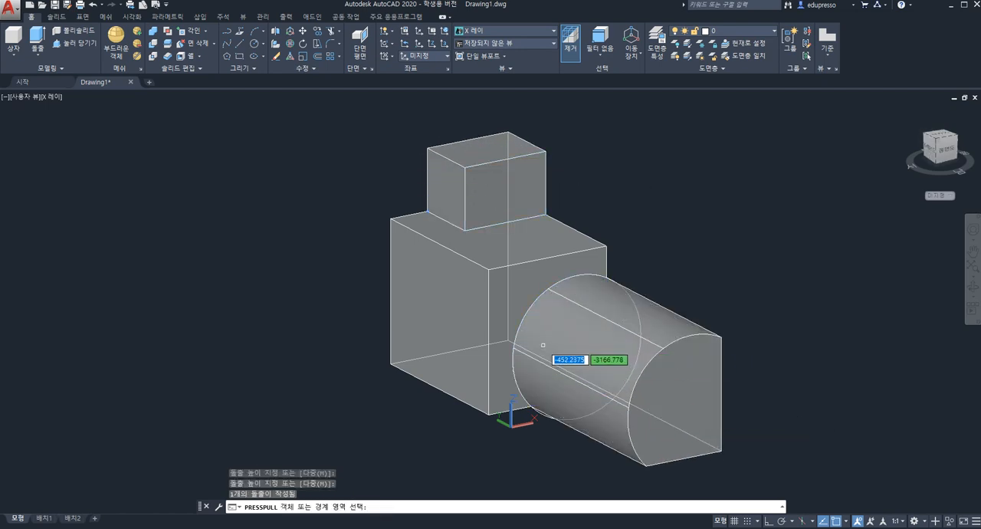
shift+middle_drag(556, 351, 619, 350)
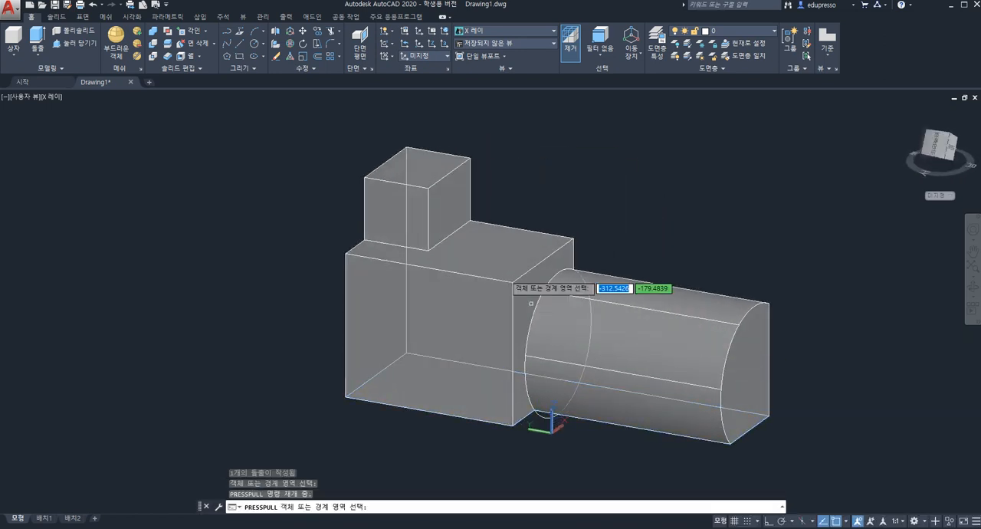
shift+right_click(601, 325)
key(Escape)
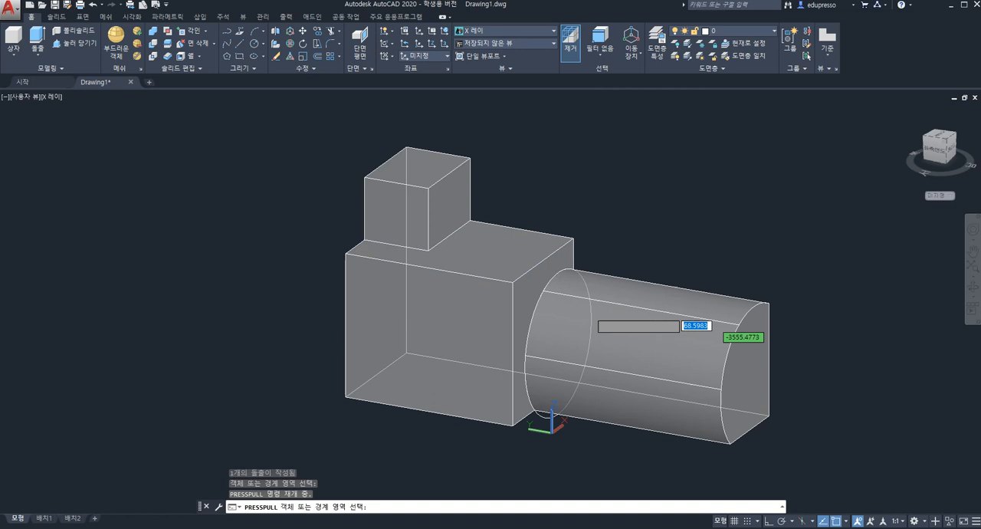
key(Escape)
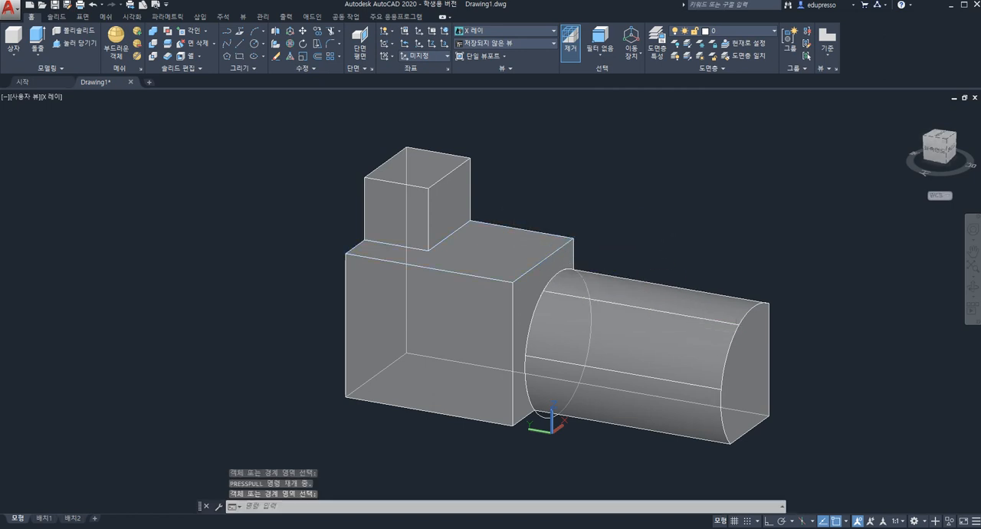
Erase the source circle left at the base of the extruded partial cylinder
click(509, 203)
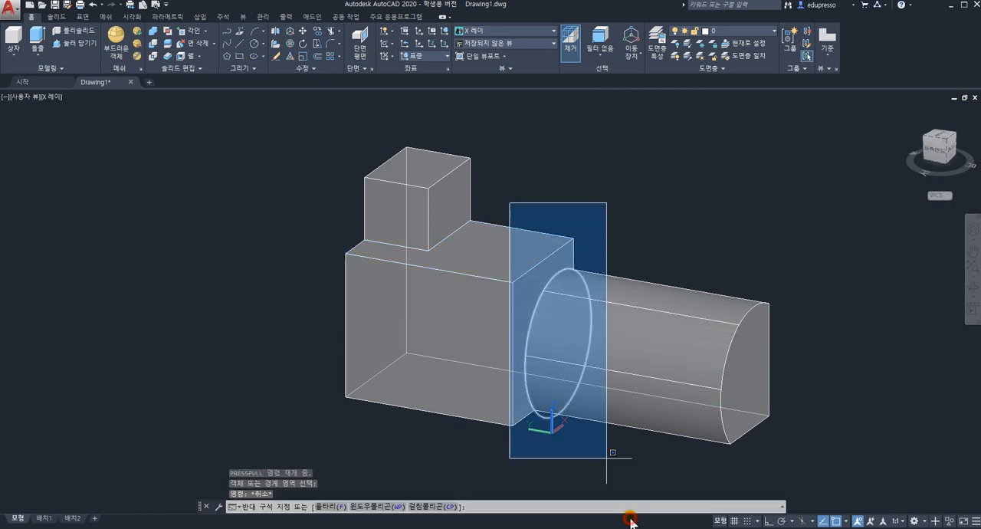
click(629, 481)
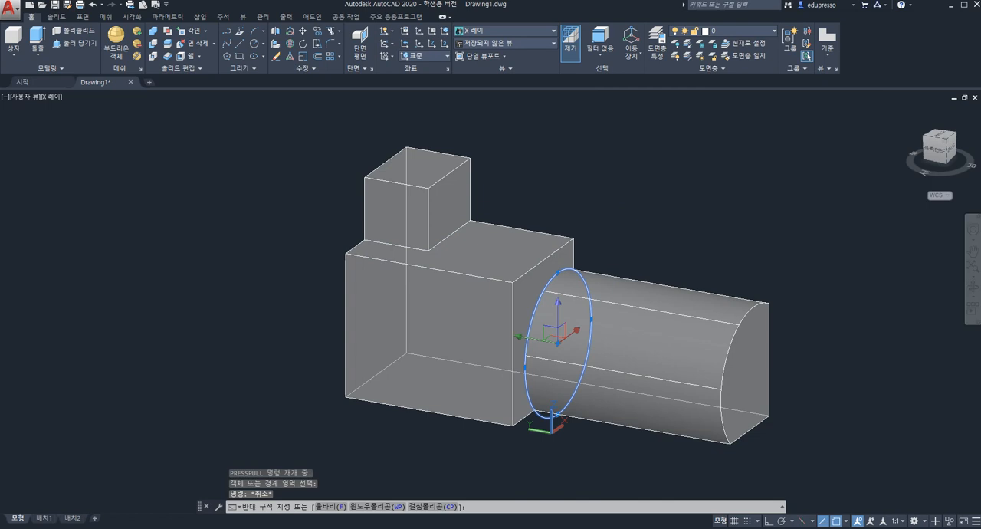
key(Delete)
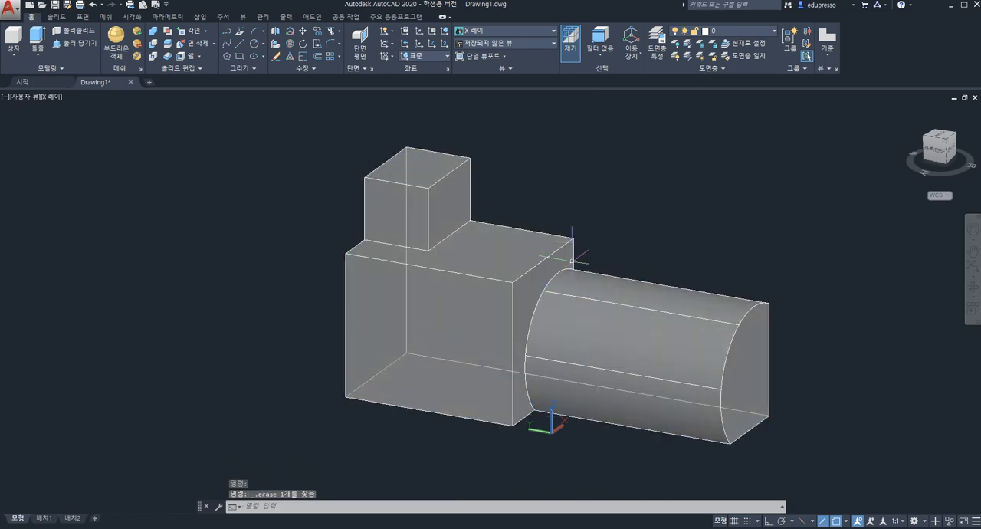
shift+middle_drag(566, 356, 514, 341)
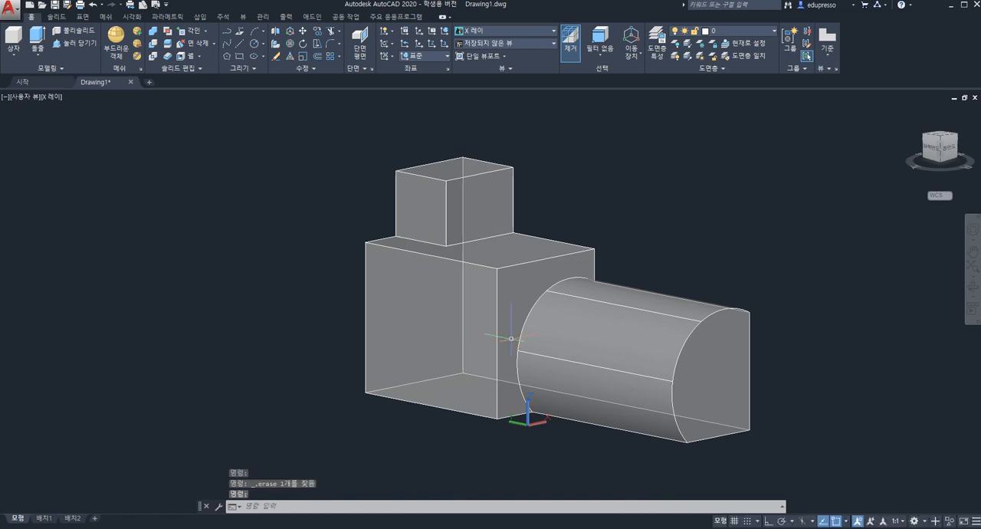